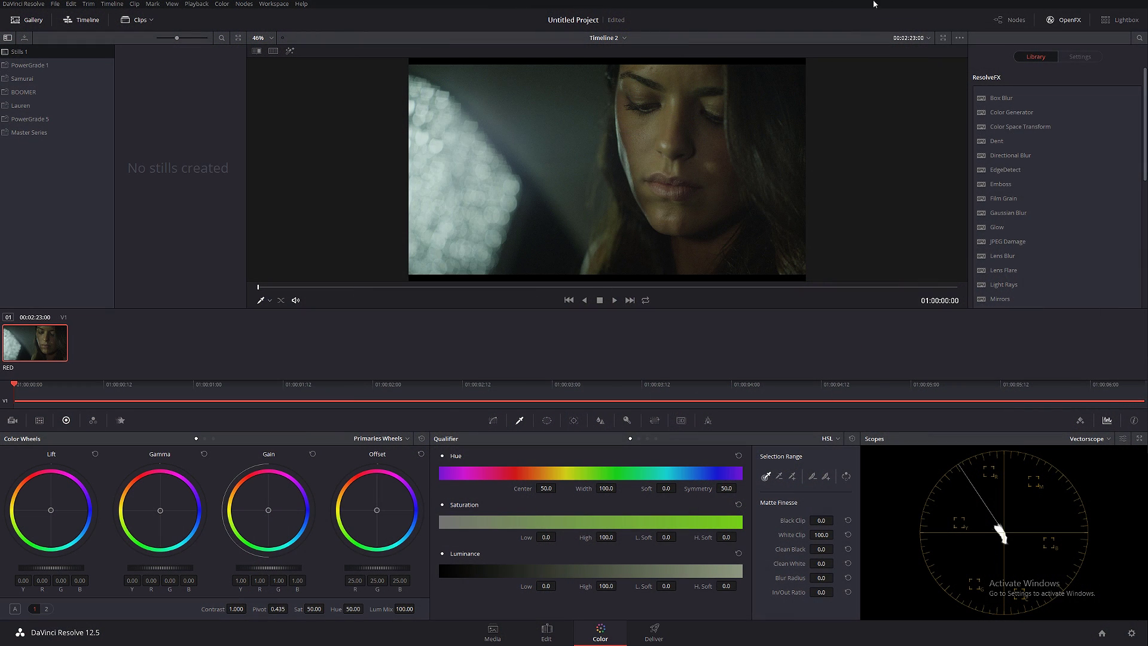
- Hide the OpenFX Library, then zoom into and pan the clip in the viewer
{"action": "left_click", "coordinate": [1063, 19]}
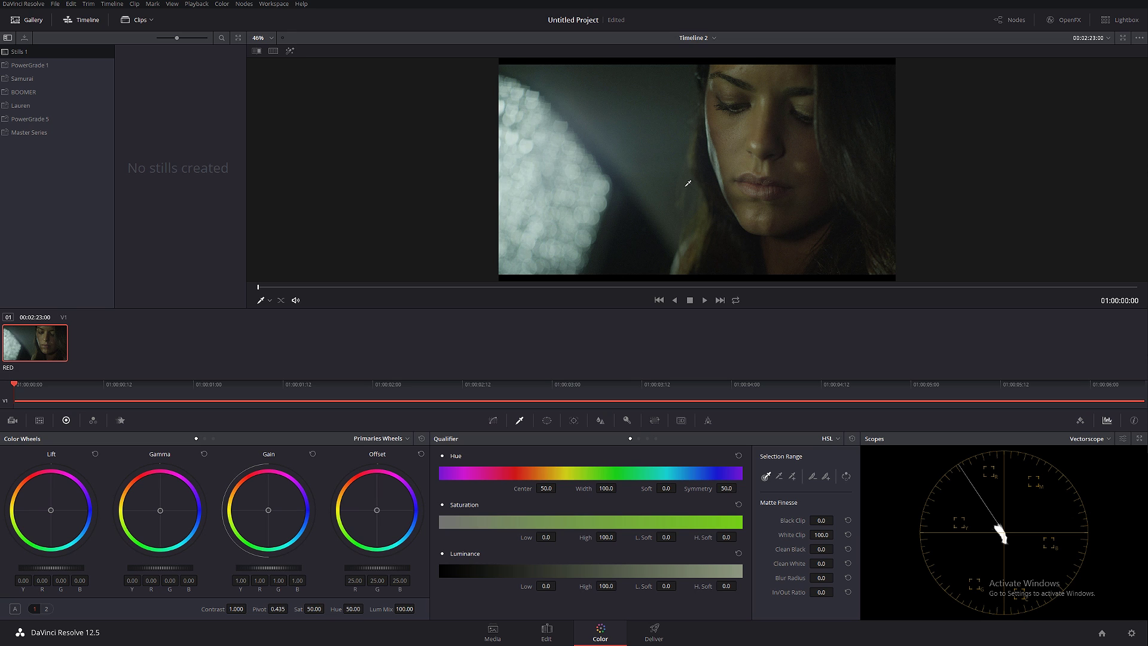
{"action": "scroll", "coordinate": [654, 261], "scroll_direction": "up", "scroll_amount": 1}
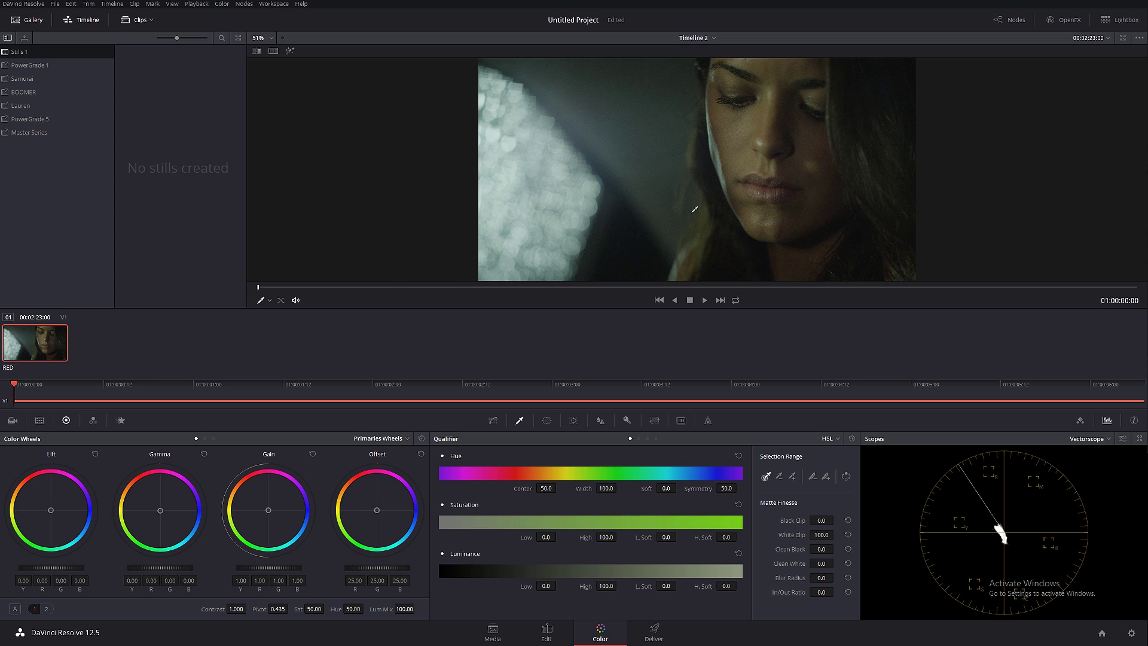
{"action": "left_click_drag", "start_coordinate": [693, 211], "coordinate": [613, 210]}
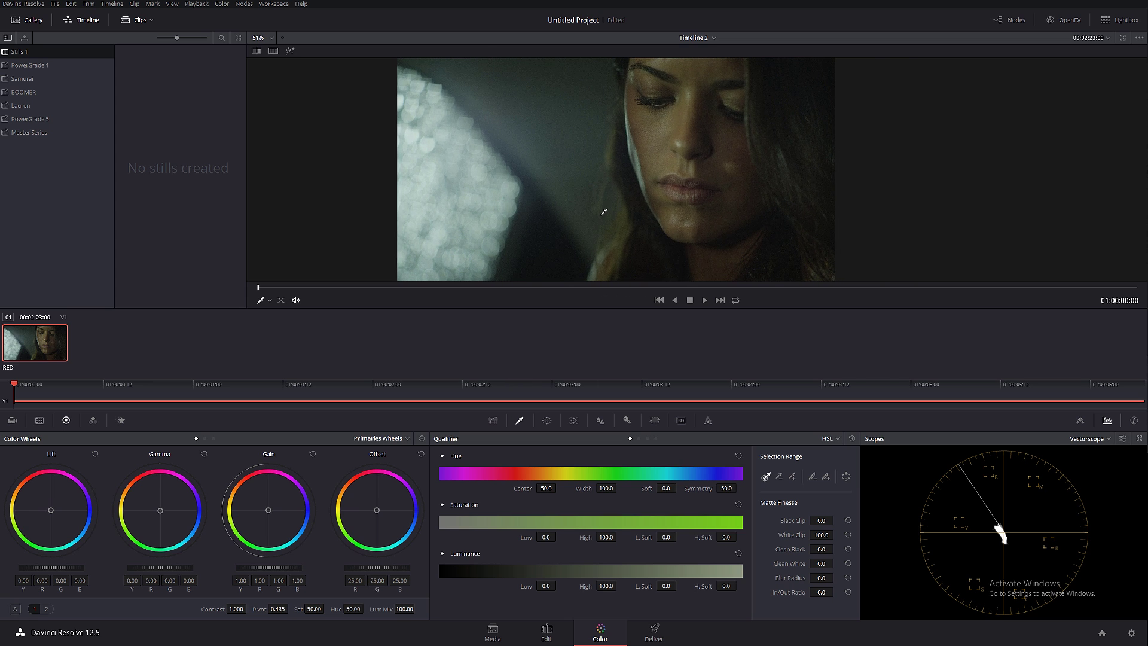
- Decode the RED clip using Clip settings with REDlog Film gamma, keeping REDcolor3 color space
{"action": "left_click", "coordinate": [12, 420]}
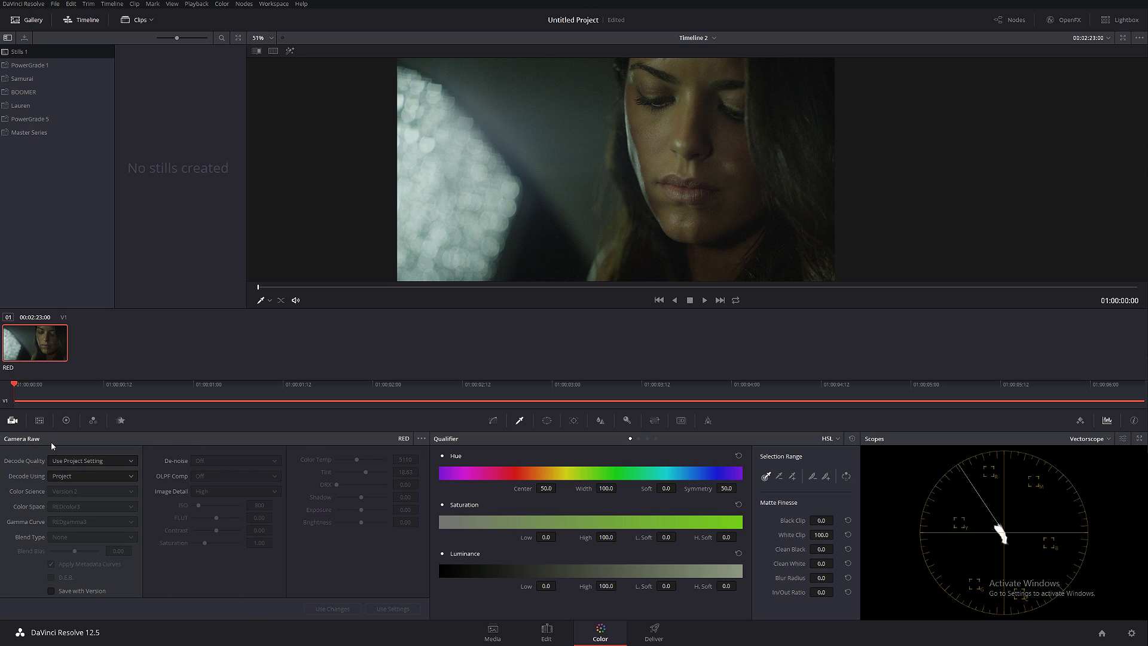
{"action": "left_click", "coordinate": [77, 479]}
{"action": "left_click", "coordinate": [60, 518]}
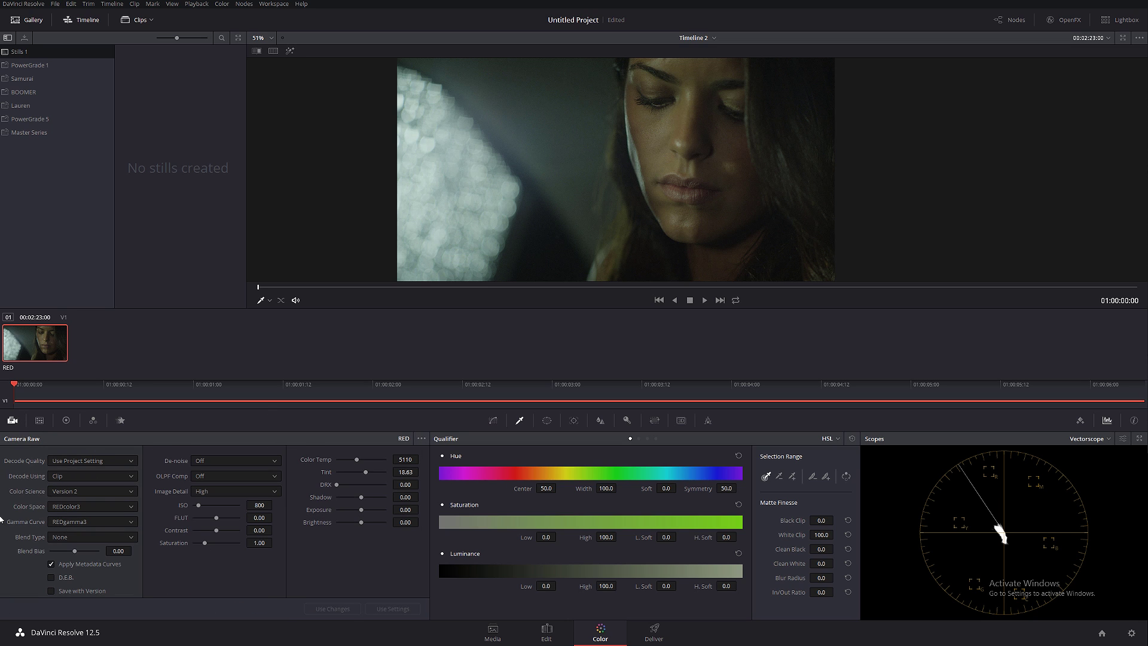
{"action": "left_click", "coordinate": [76, 522]}
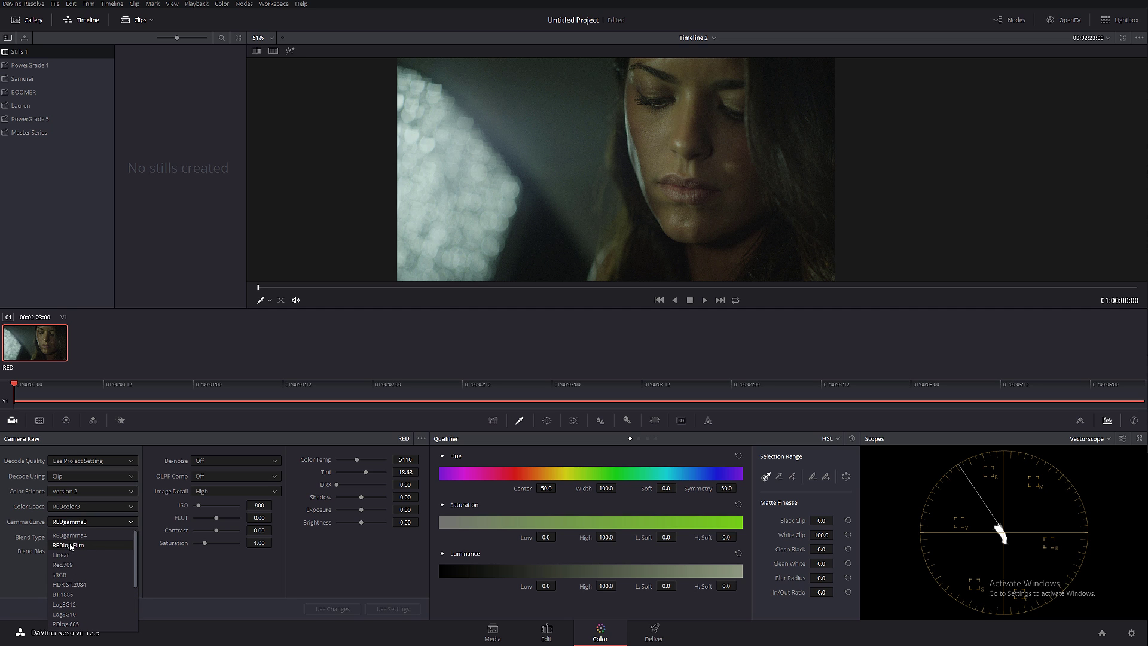
{"action": "left_click", "coordinate": [68, 545]}
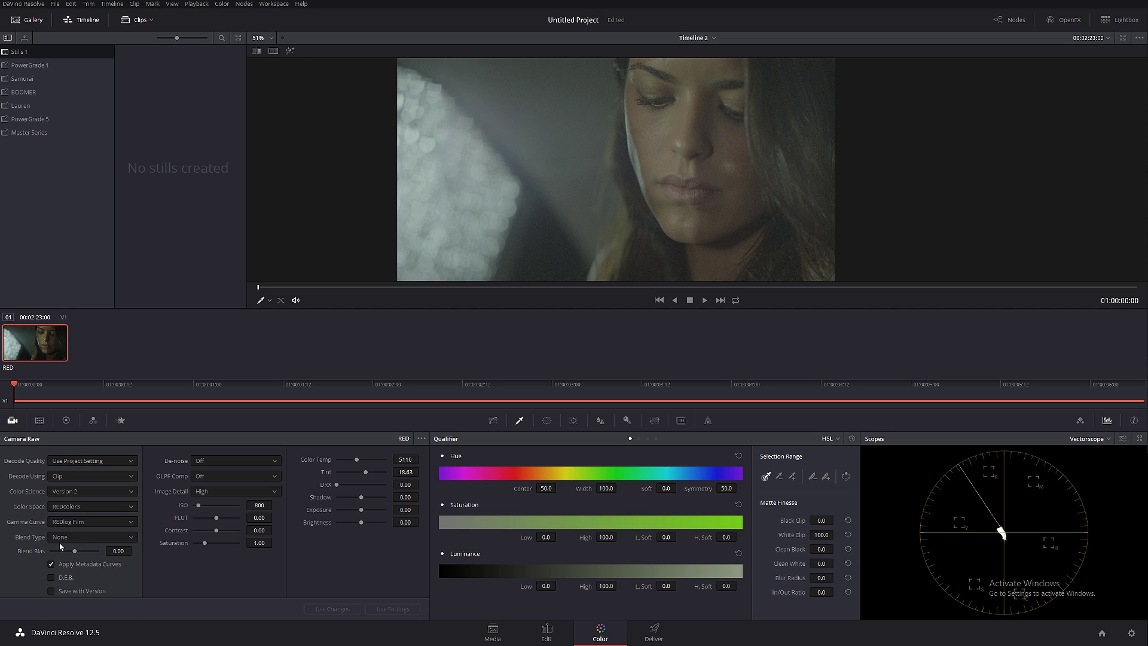
{"action": "left_click", "coordinate": [64, 510]}
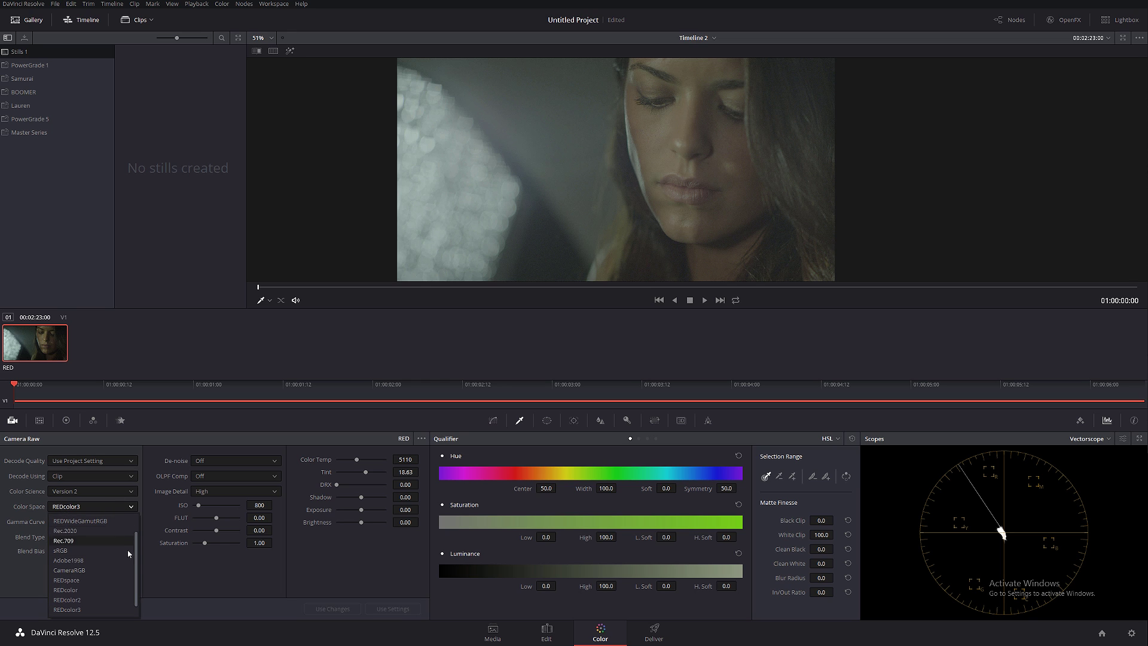
{"action": "scroll", "coordinate": [136, 526], "scroll_direction": "up", "scroll_amount": 2}
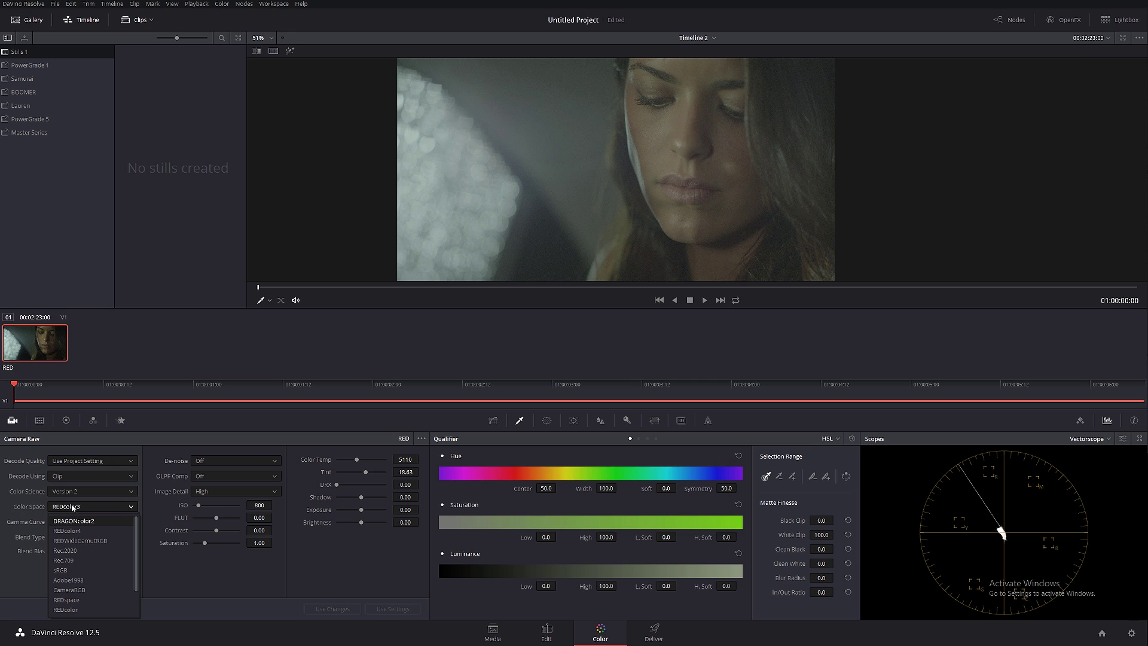
{"action": "left_click", "coordinate": [231, 432]}
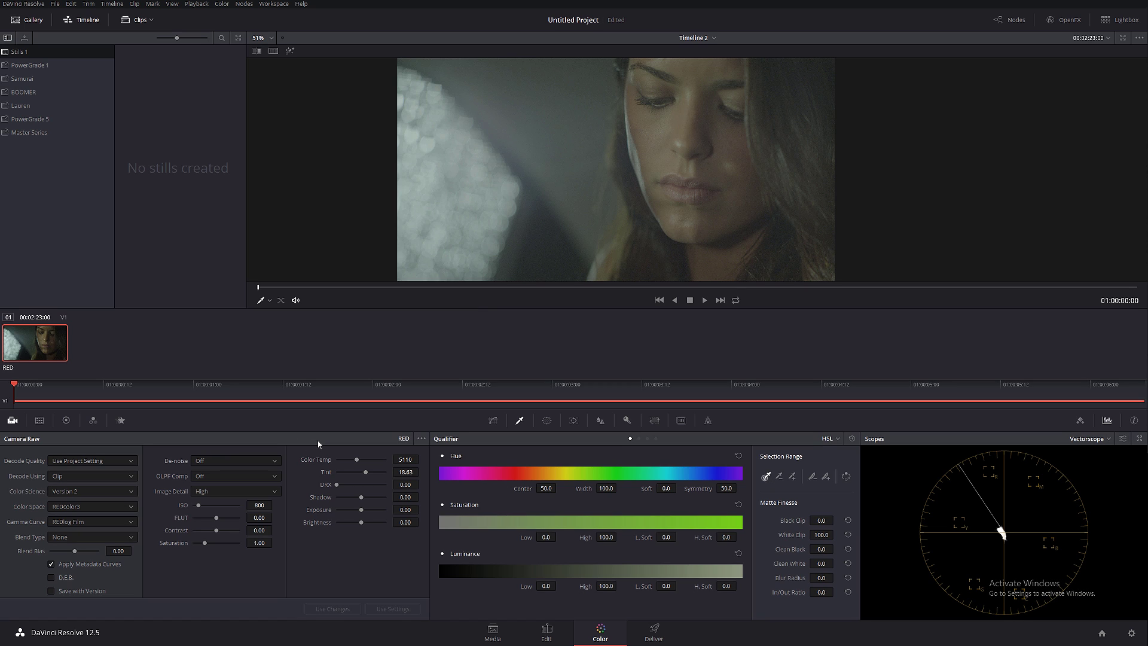
- Reset the UI layout, show the stills album list, and move node 01 lower
{"action": "scroll", "coordinate": [532, 188], "scroll_direction": "down", "scroll_amount": 1}
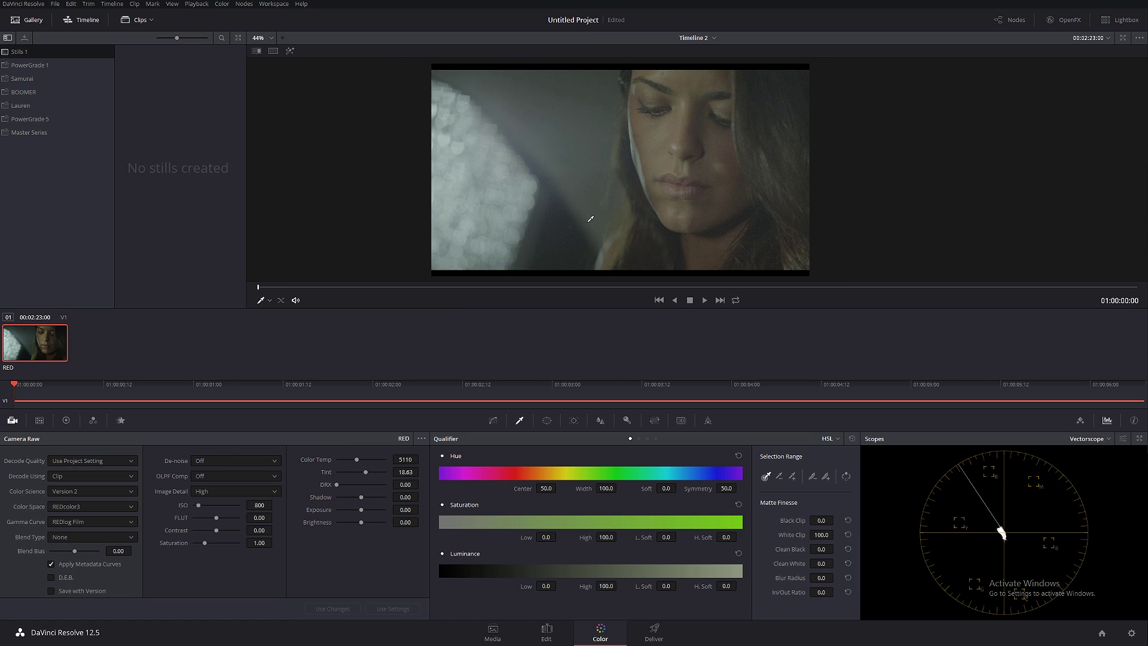
{"action": "left_click", "coordinate": [274, 4]}
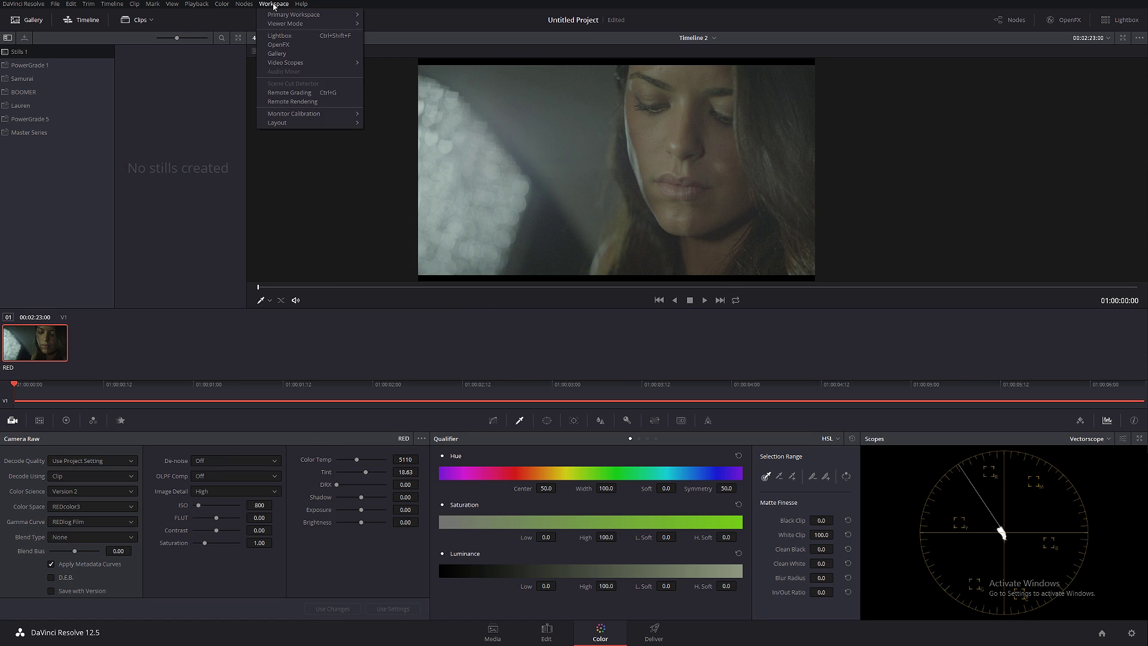
{"action": "mouse_move", "coordinate": [330, 123]}
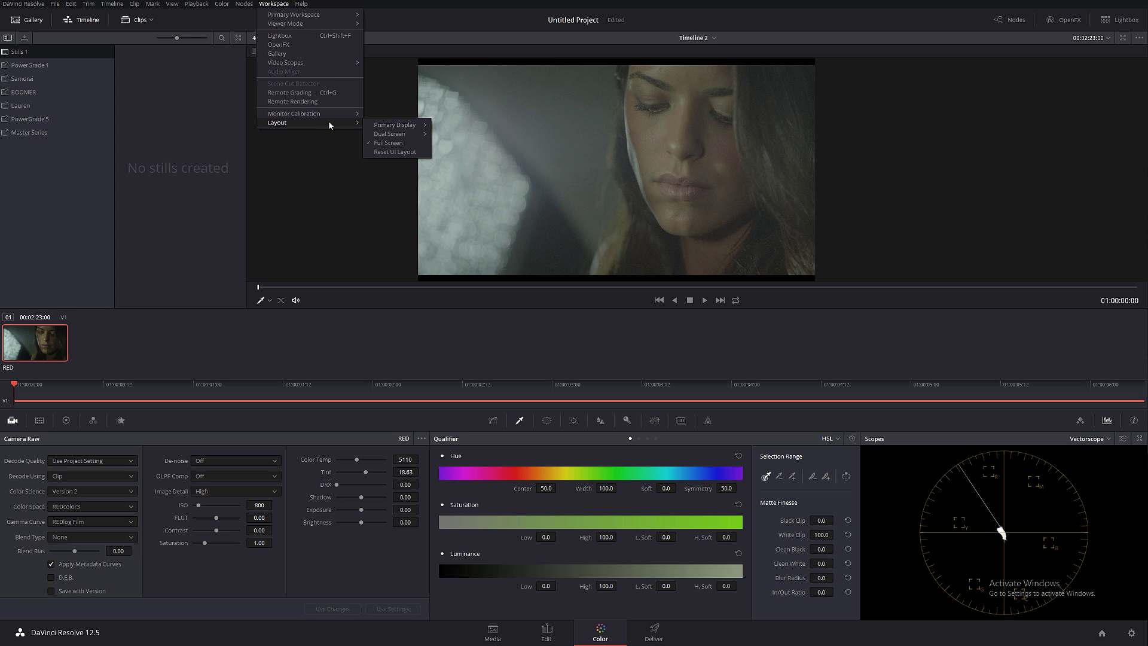
{"action": "left_click", "coordinate": [404, 151]}
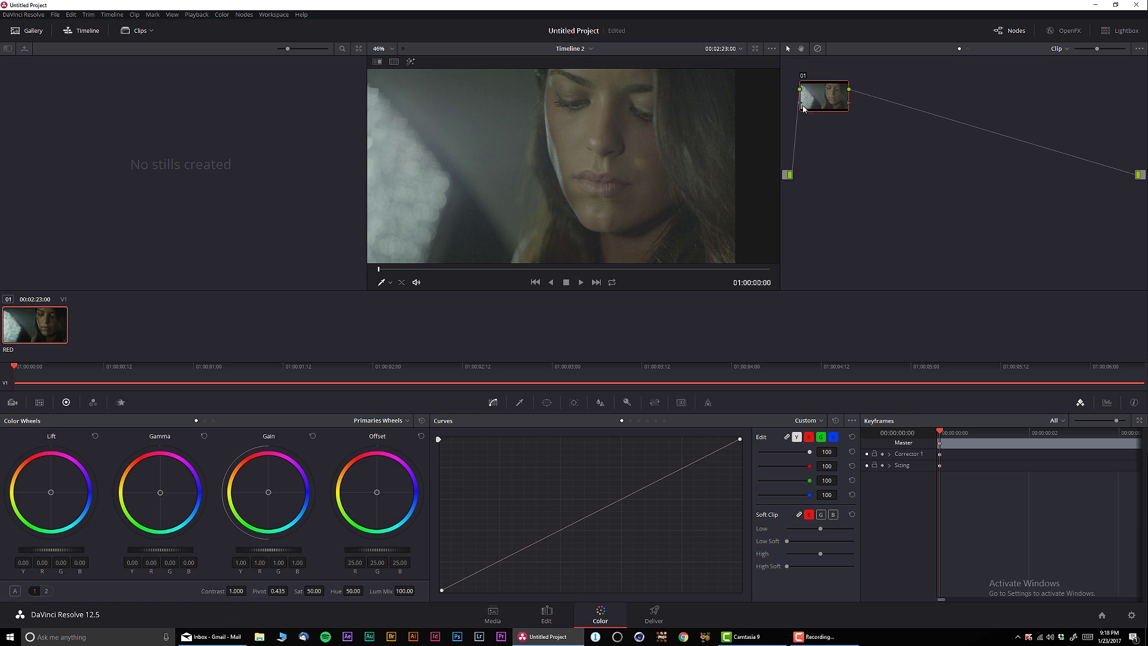
{"action": "left_click", "coordinate": [8, 49]}
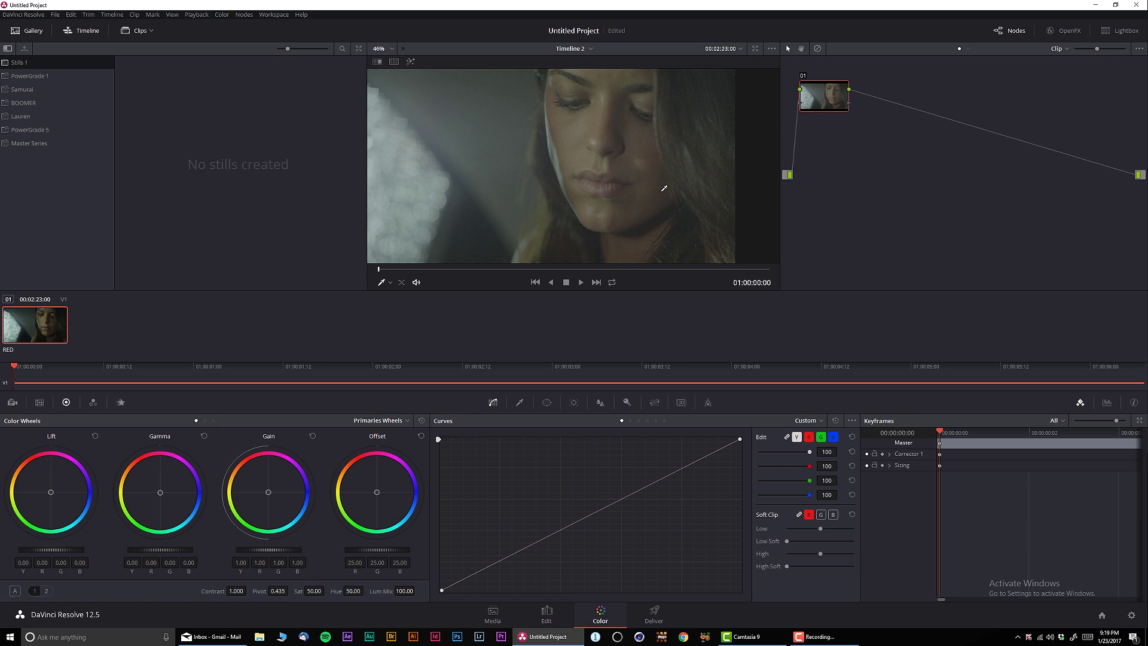
{"action": "left_click_drag", "start_coordinate": [825, 97], "coordinate": [833, 159]}
- Set spatial noise reduction to Luma 2 and Chroma 10 in Motion Effects
{"action": "left_click", "coordinate": [120, 401]}
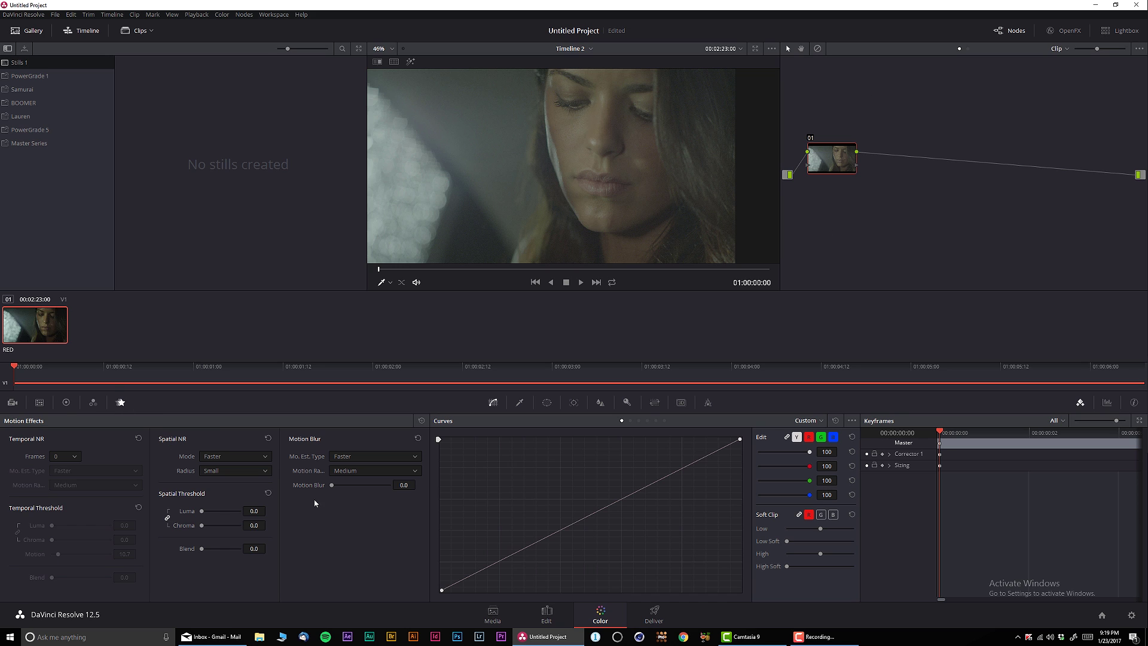
{"action": "left_click", "coordinate": [253, 511]}
{"action": "type", "text": "2"}
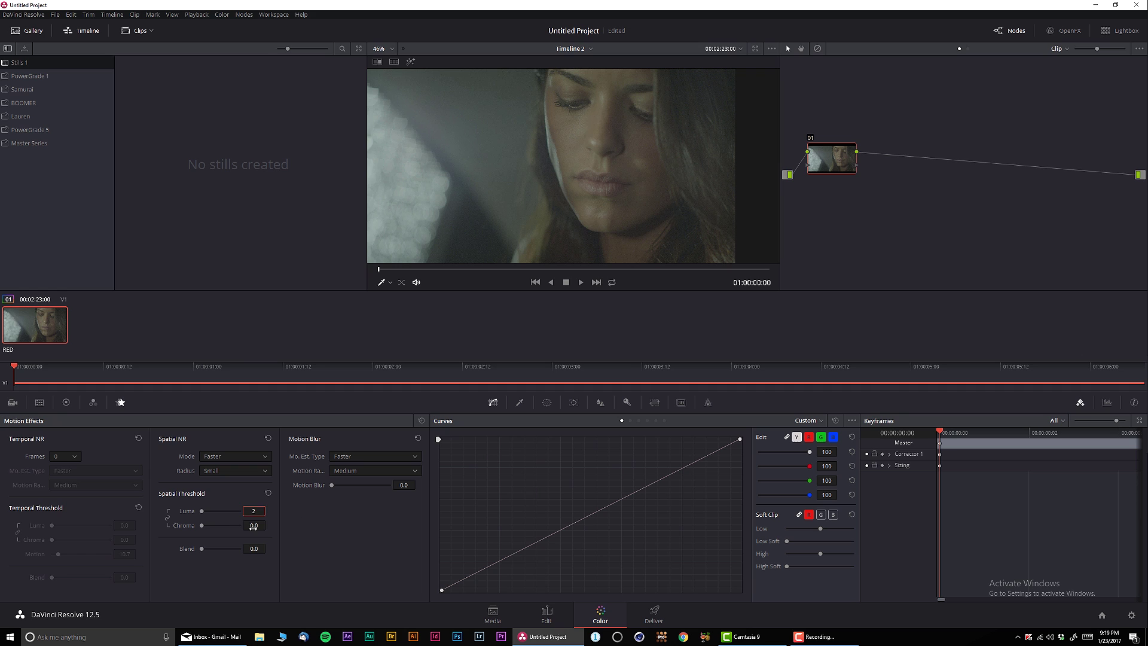
{"action": "left_click", "coordinate": [254, 524]}
{"action": "type", "text": "10"}
{"action": "key", "text": "Return"}
- Label node 01 'NR' and add a serial node after it
{"action": "right_click", "coordinate": [825, 160]}
{"action": "left_click", "coordinate": [846, 182]}
{"action": "type", "text": "NR"}
{"action": "key", "text": "alt+s"}
{"action": "scroll", "coordinate": [507, 160], "scroll_direction": "down", "scroll_amount": 1}
- Raise the RGB Mixer's red, green and blue self-channels to 2.00 on node 02
{"action": "left_click_drag", "start_coordinate": [507, 161], "coordinate": [546, 161]}
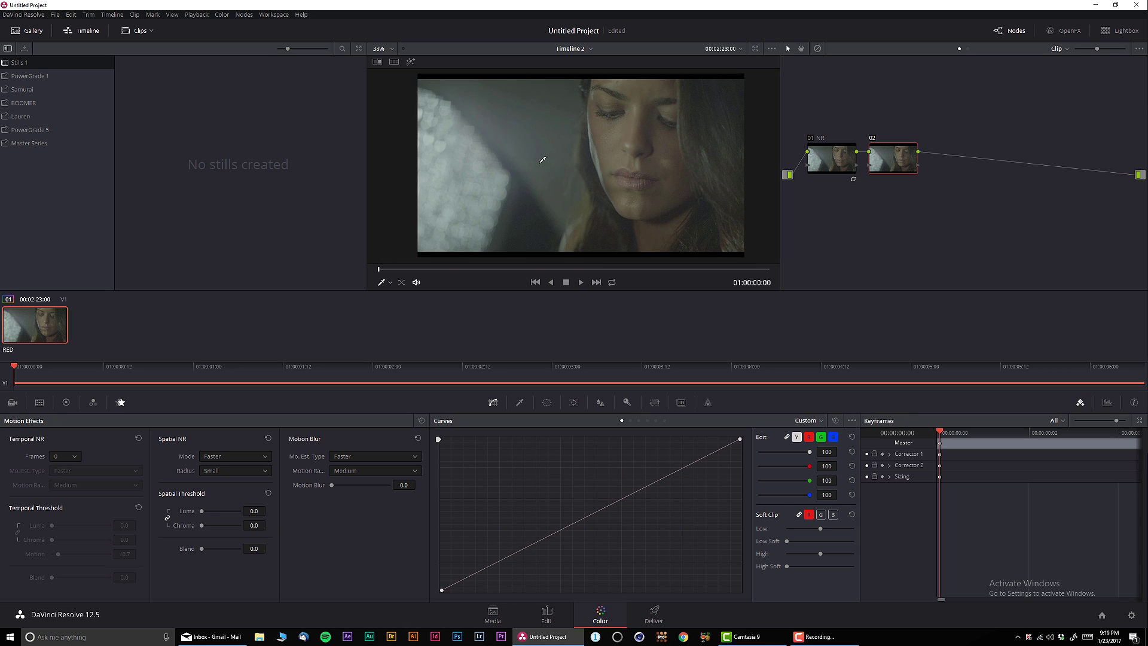
{"action": "left_click", "coordinate": [93, 401]}
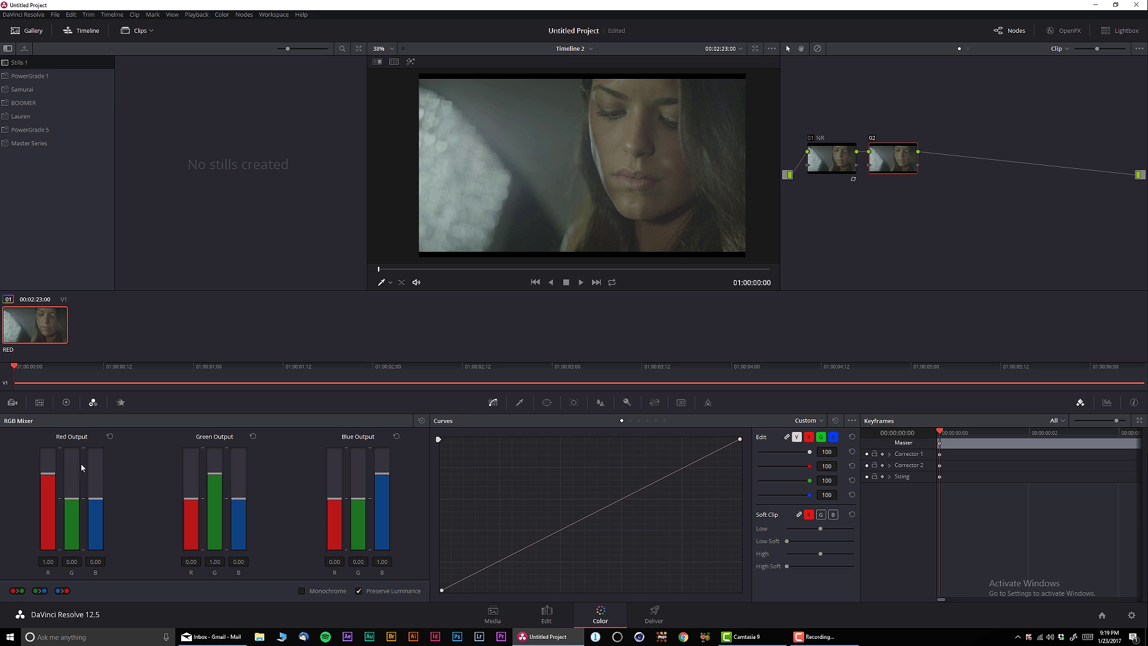
{"action": "left_click_drag", "start_coordinate": [43, 475], "coordinate": [43, 447]}
{"action": "left_click_drag", "start_coordinate": [214, 474], "coordinate": [213, 447]}
{"action": "left_click_drag", "start_coordinate": [381, 474], "coordinate": [368, 446]}
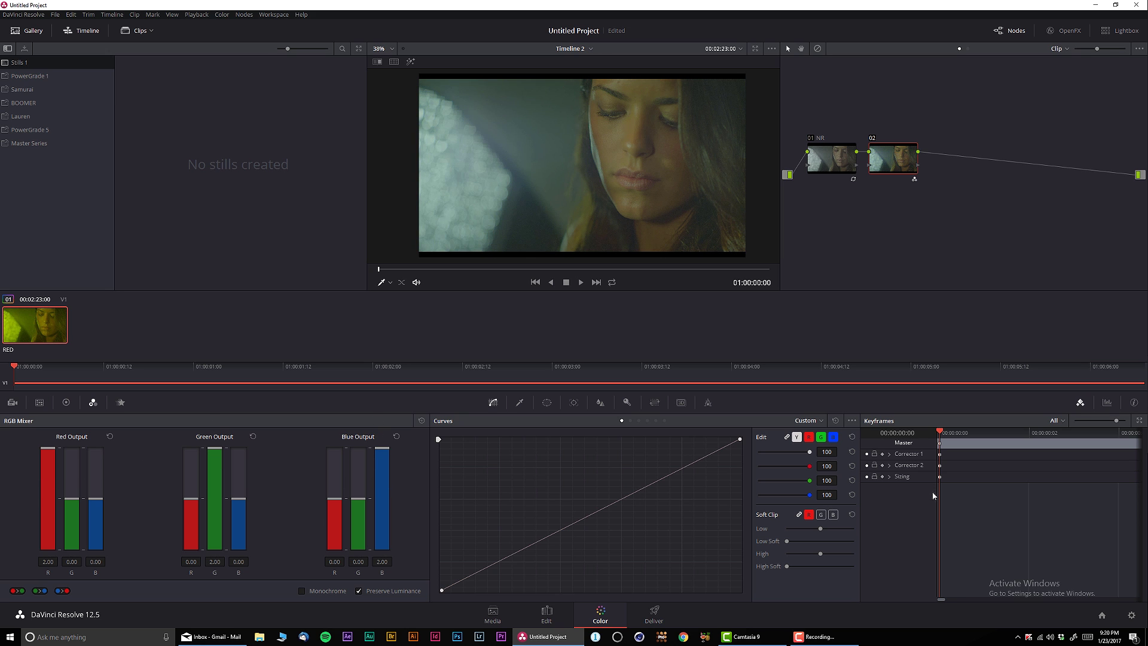
- Set node 02's Key Output Gain to 0.5 and show the RGB parade scope
{"action": "left_click", "coordinate": [627, 403]}
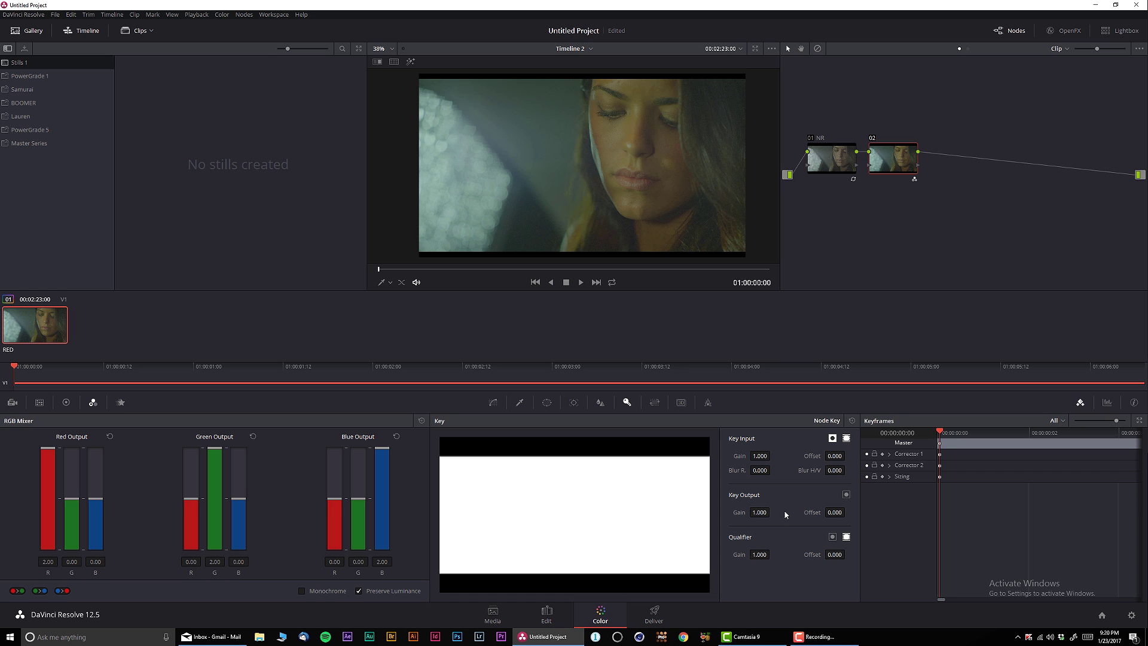
{"action": "double_click", "coordinate": [757, 512]}
{"action": "type", "text": "0.5"}
{"action": "key", "text": "Return"}
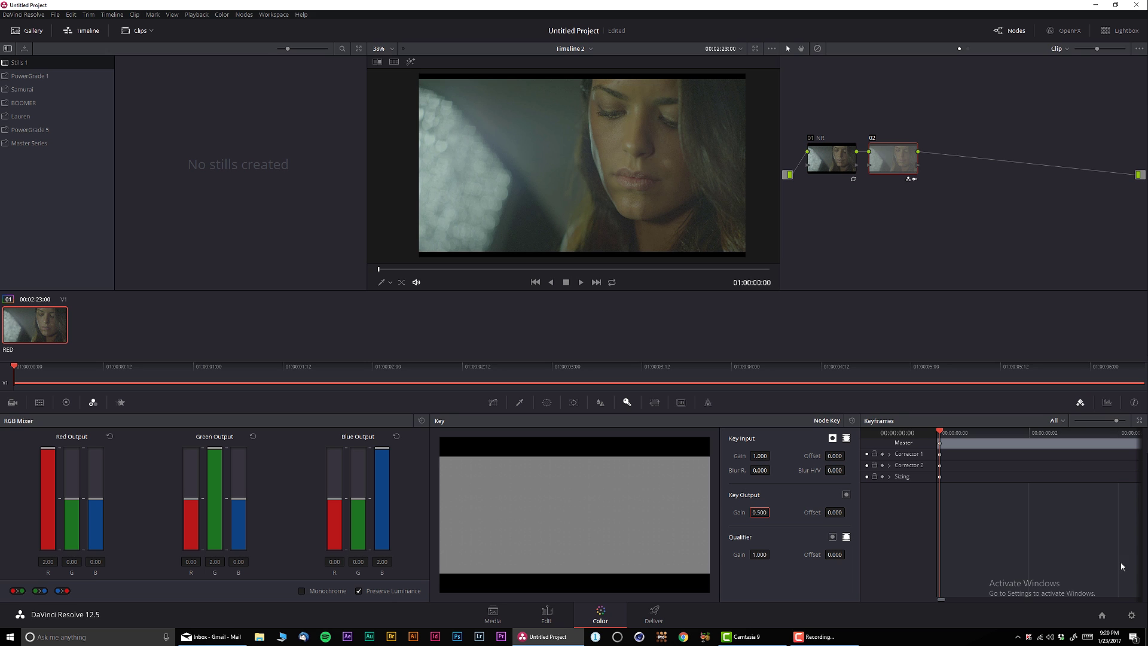
{"action": "left_click", "coordinate": [1106, 403]}
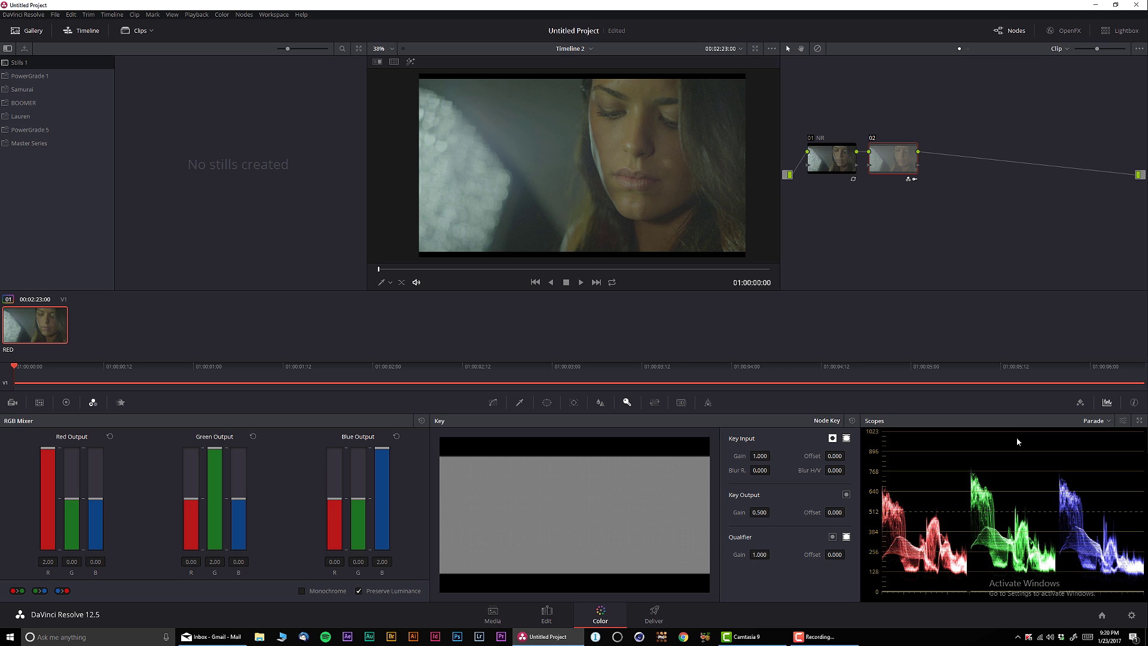
- Add node 03, then label node 02 'sat.' and node 03 'exposure'
{"action": "key", "text": "alt+s"}
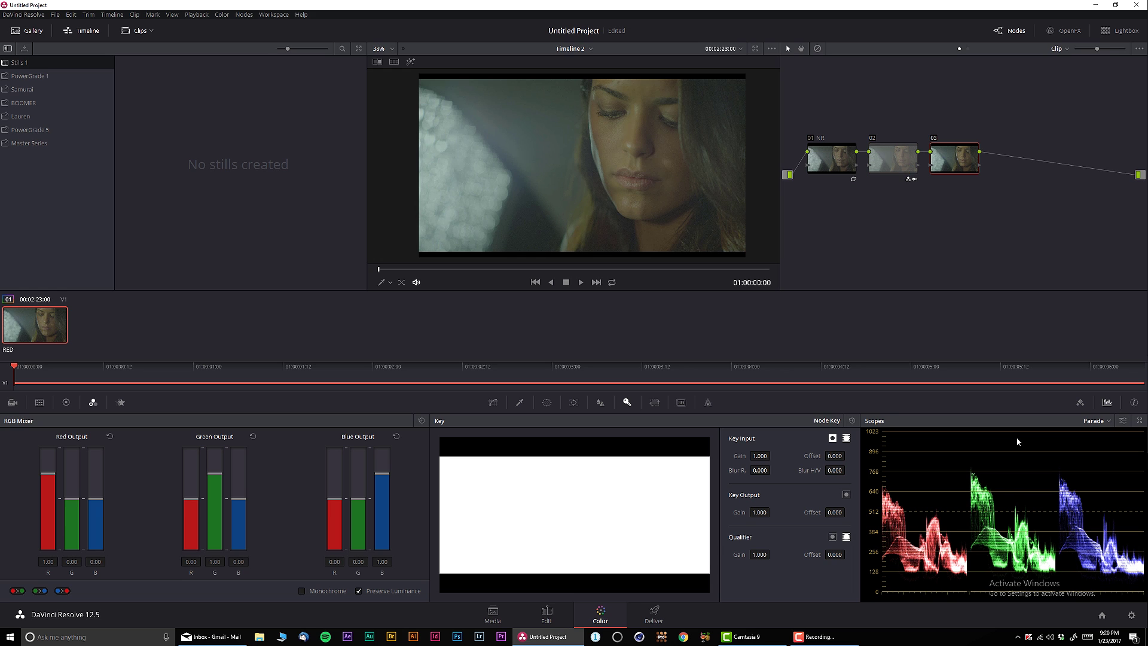
{"action": "left_click", "coordinate": [918, 146]}
{"action": "right_click", "coordinate": [899, 155]}
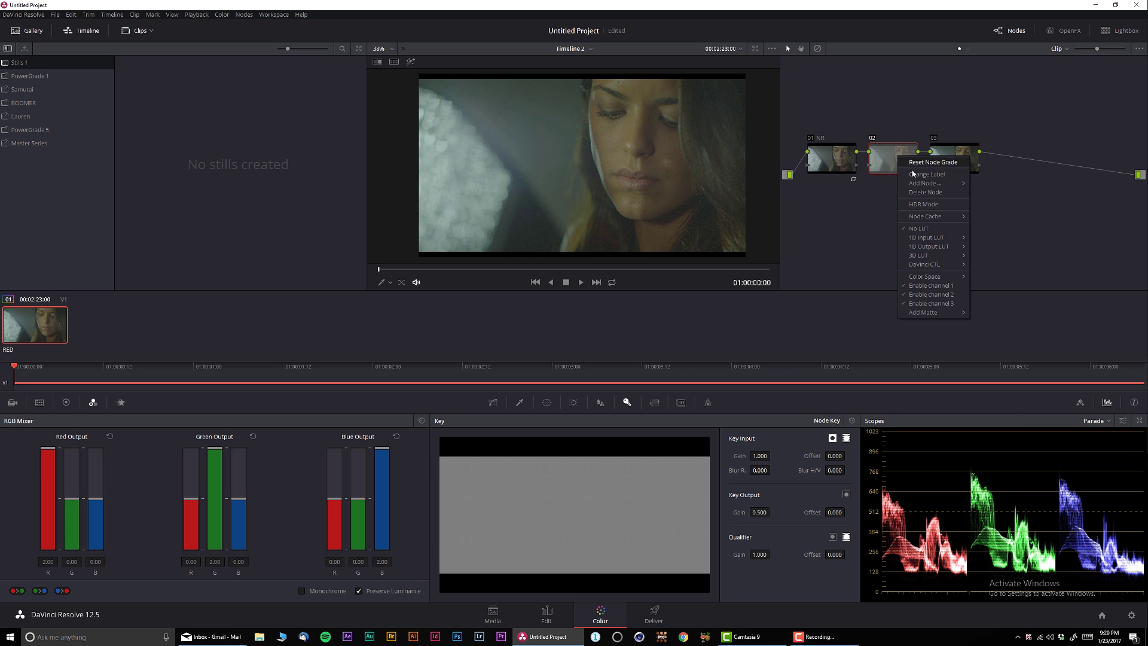
{"action": "left_click", "coordinate": [921, 179]}
{"action": "type", "text": "sat."}
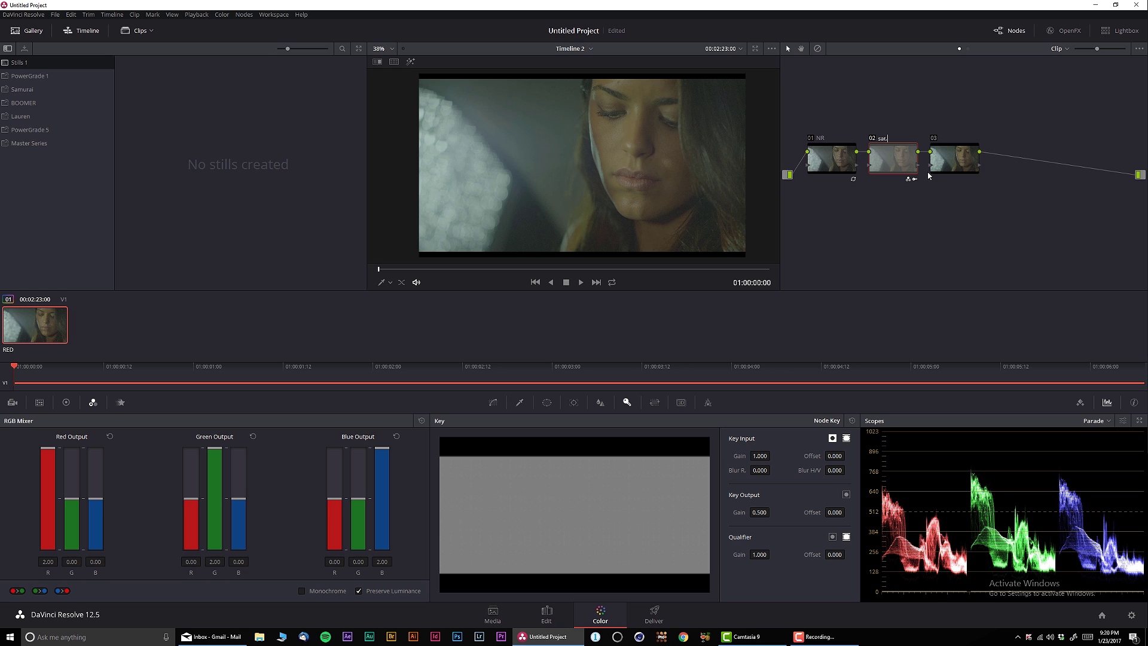
{"action": "key", "text": "Return"}
{"action": "right_click", "coordinate": [974, 158]}
{"action": "left_click", "coordinate": [996, 174]}
{"action": "type", "text": "exposure"}
{"action": "key", "text": "Return"}
{"action": "left_click", "coordinate": [954, 161]}
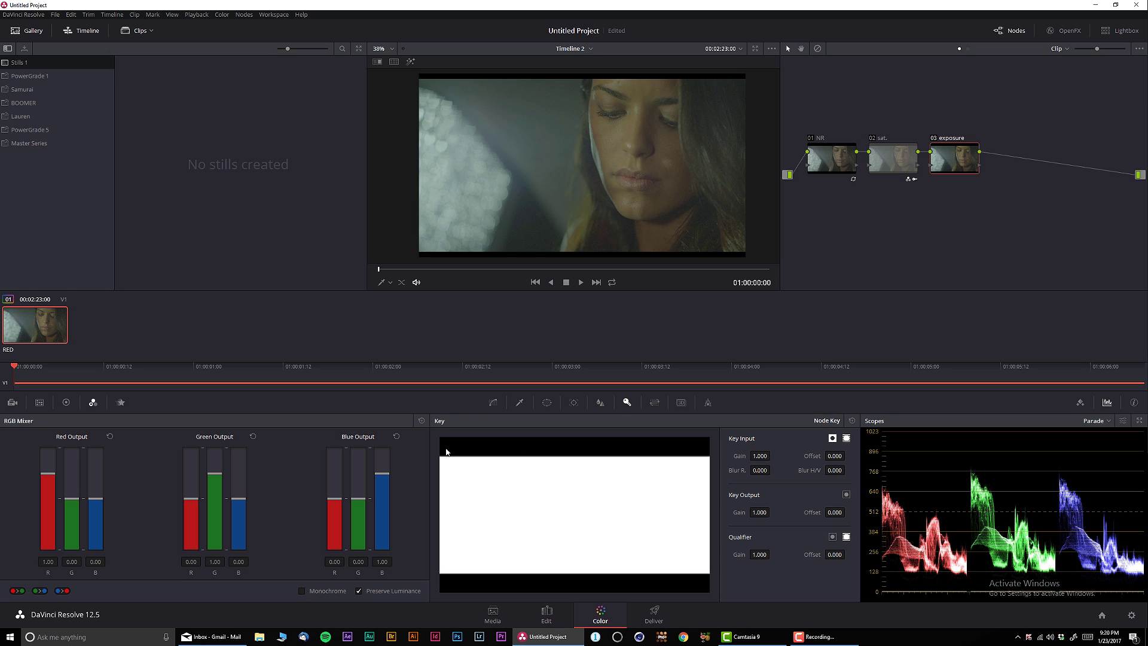
- Add contrast on the exposure node's curve by crushing blacks and lowering the white point
{"action": "left_click", "coordinate": [492, 402]}
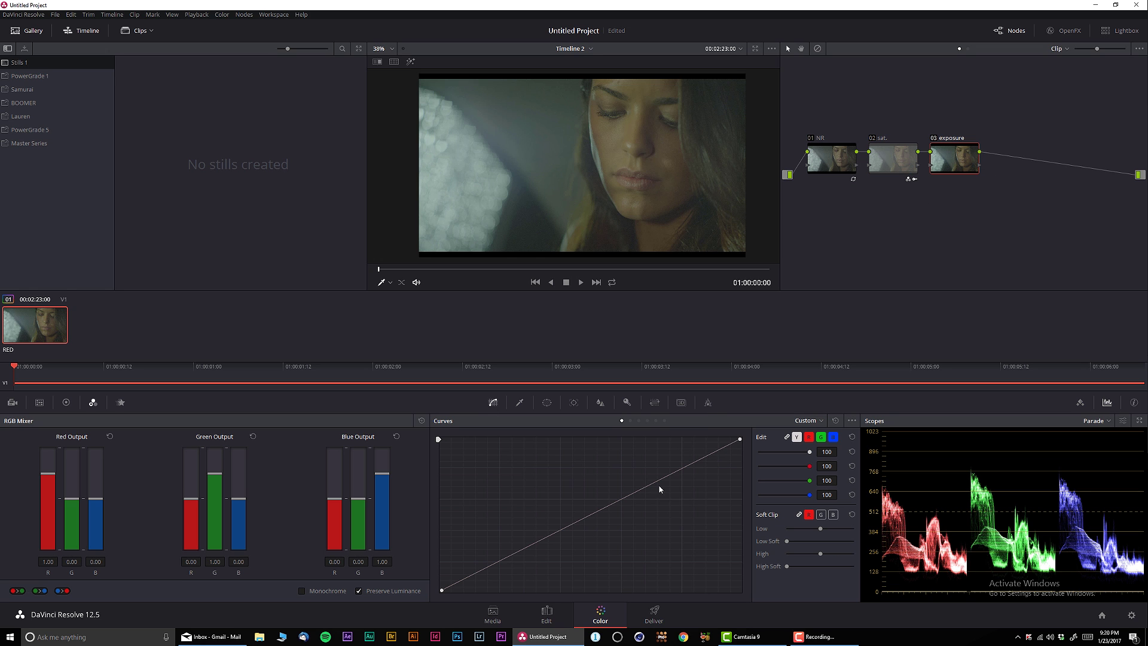
{"action": "left_click_drag", "start_coordinate": [441, 591], "coordinate": [467, 600]}
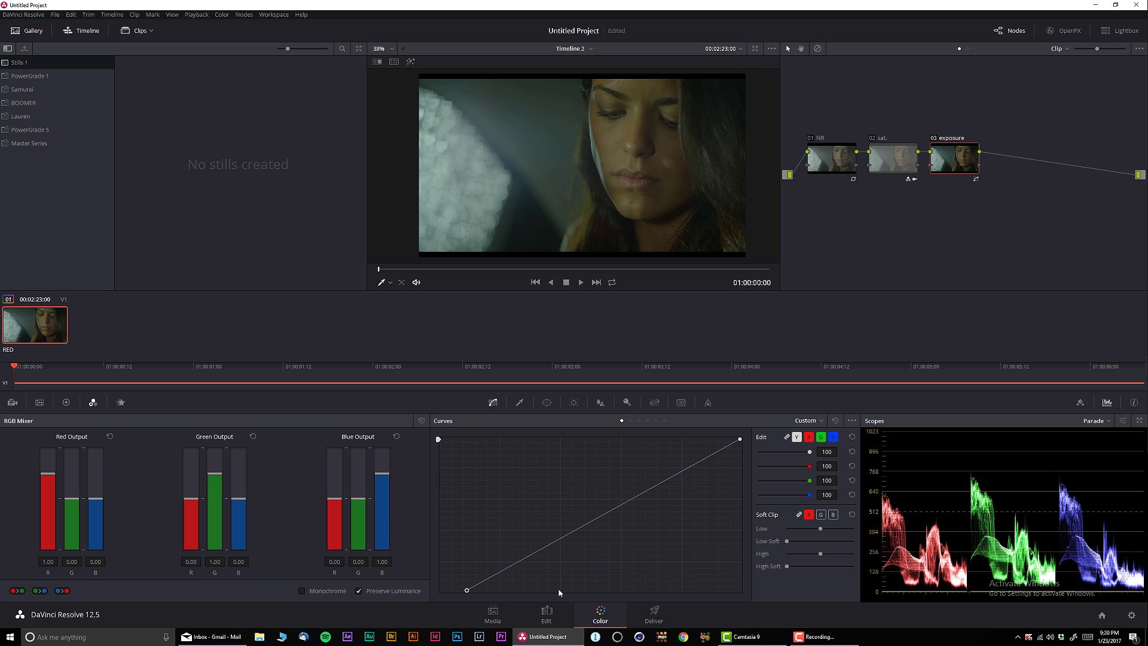
{"action": "left_click_drag", "start_coordinate": [740, 440], "coordinate": [745, 459]}
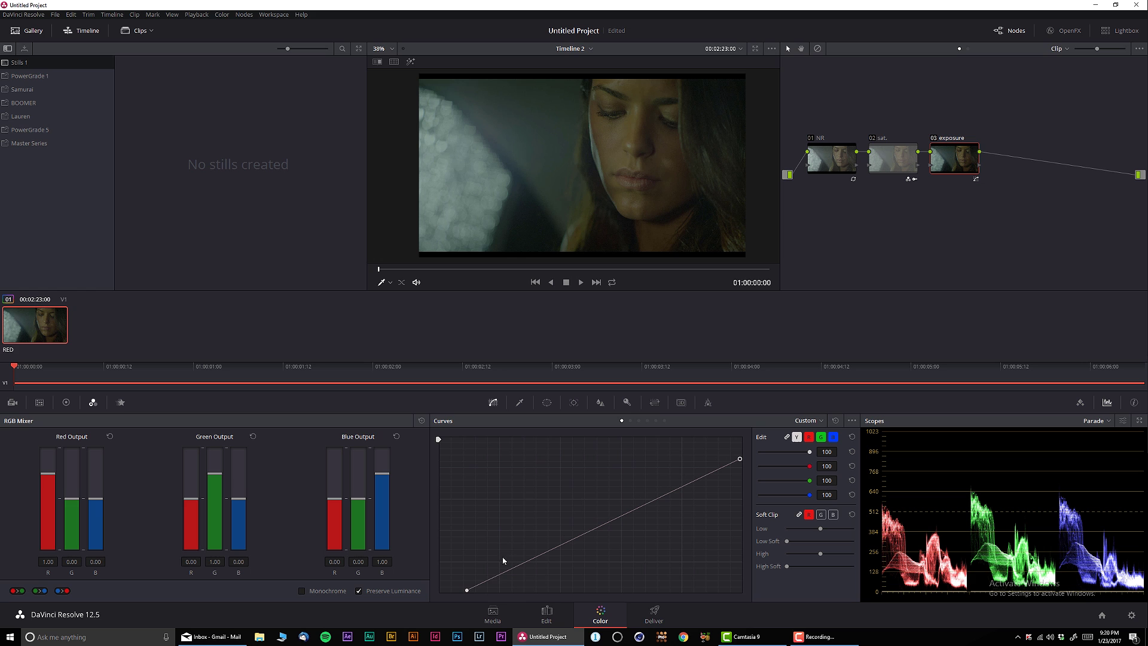
{"action": "left_click_drag", "start_coordinate": [466, 593], "coordinate": [460, 594]}
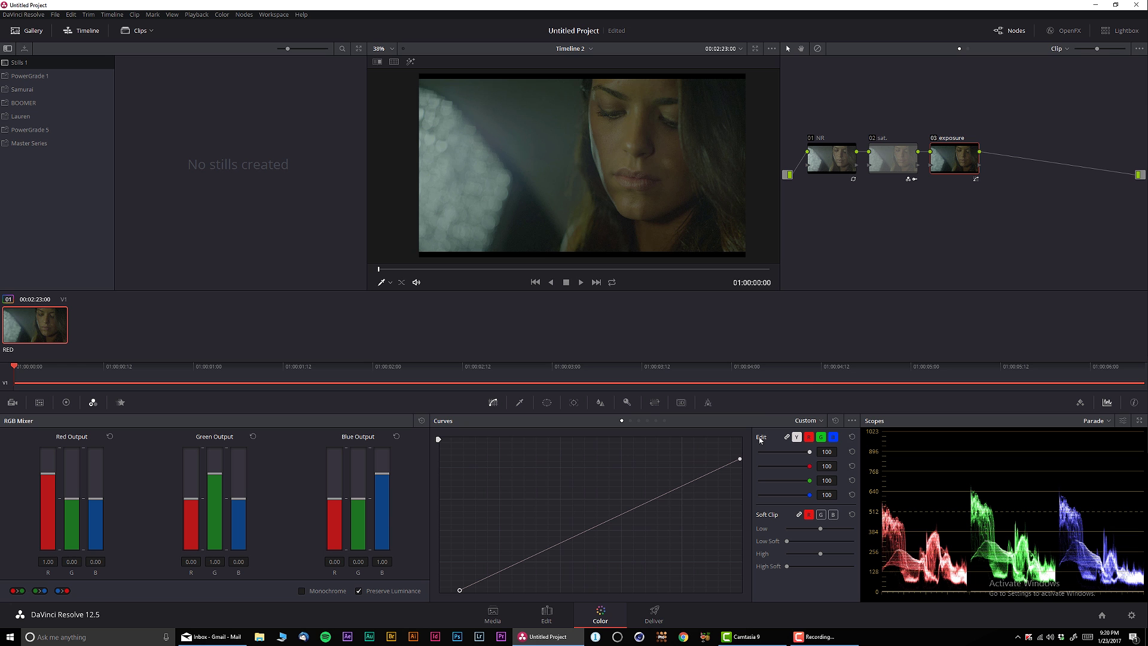
- Scrub through the clip and play it to review the grade
{"action": "left_click_drag", "start_coordinate": [553, 269], "coordinate": [513, 269]}
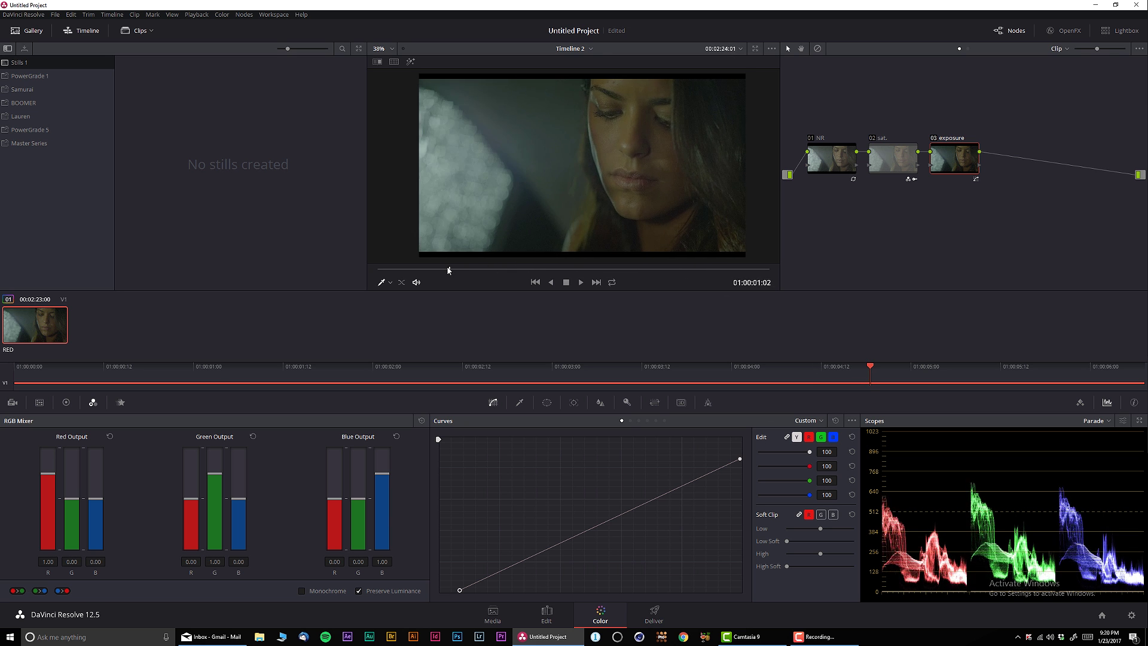
{"action": "left_click_drag", "start_coordinate": [449, 270], "coordinate": [575, 271]}
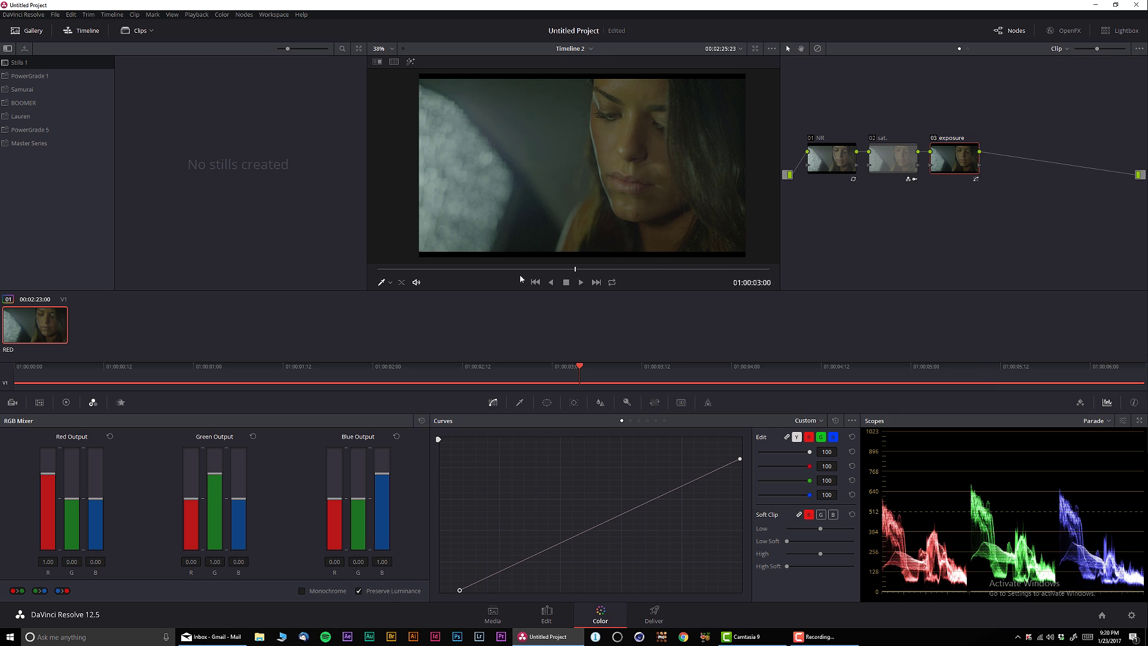
{"action": "key", "text": "space"}
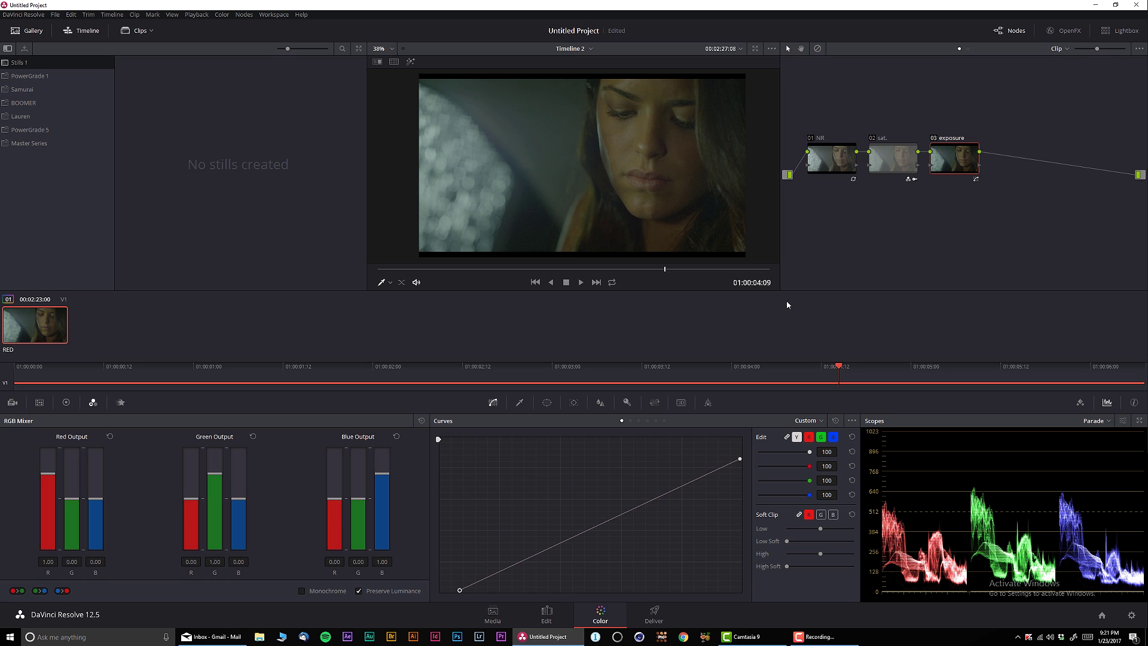
- Add serial node 04 and a monochrome parallel node (red −0.17, green 0.47, blue 0.07)
{"action": "key", "text": "alt+s"}
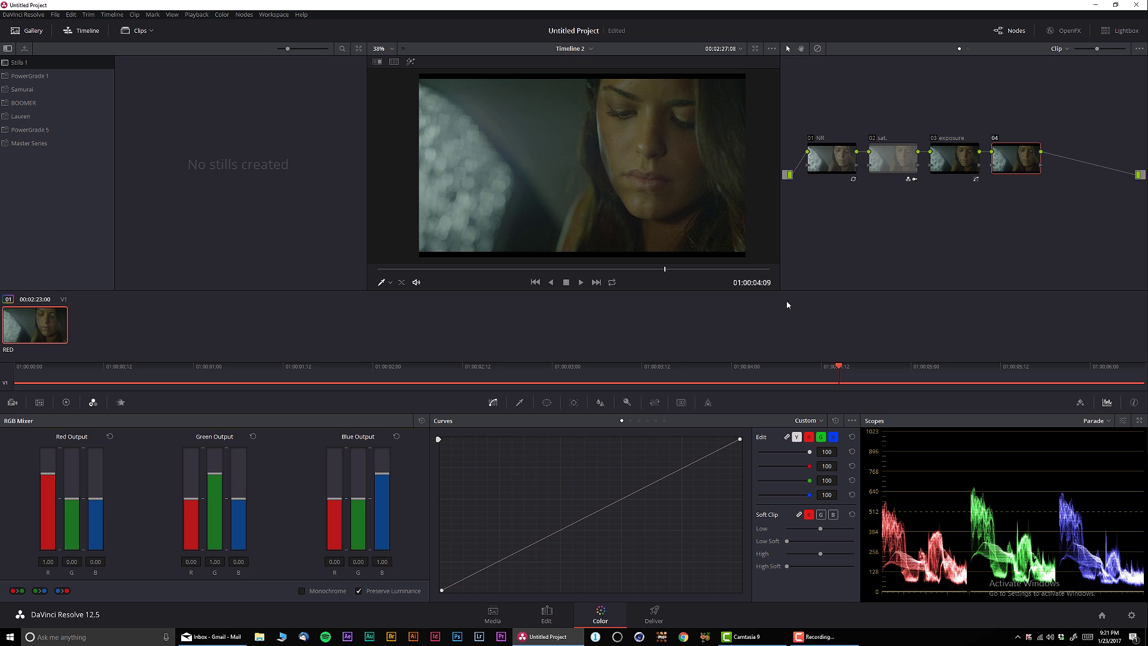
{"action": "key", "text": "alt+l"}
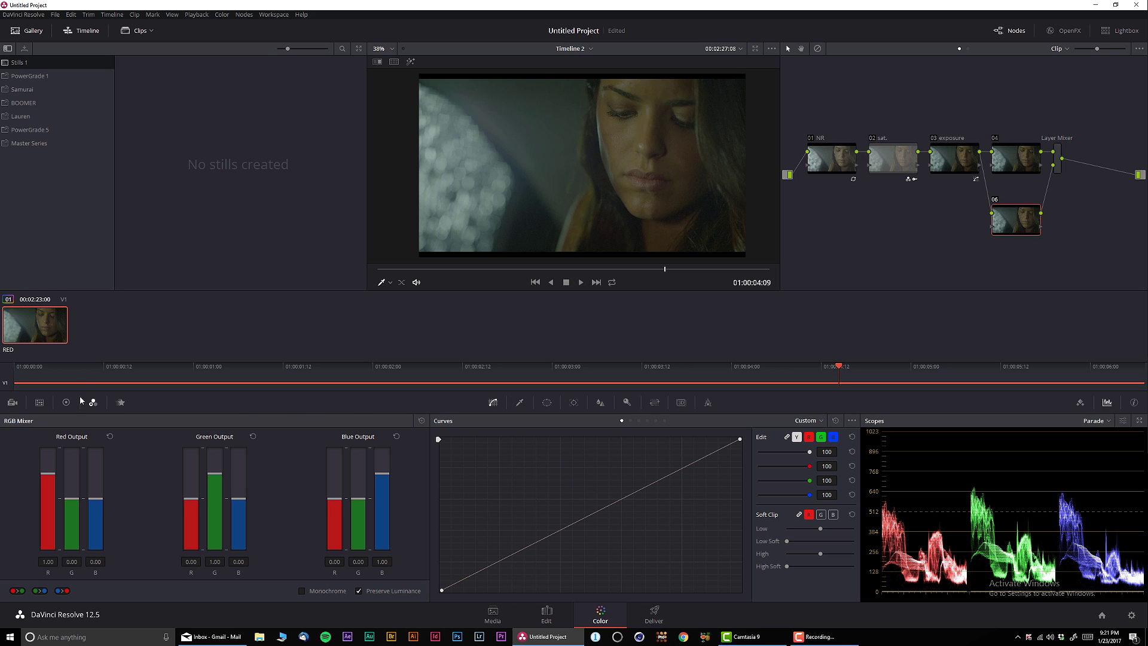
{"action": "left_click", "coordinate": [318, 590]}
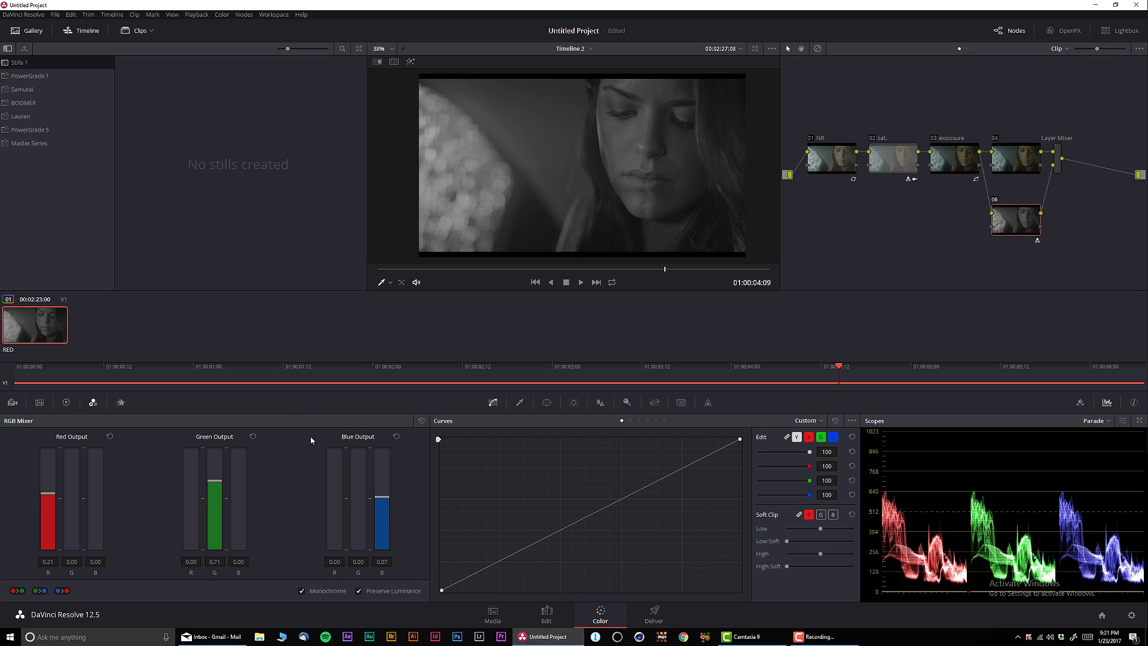
{"action": "left_click_drag", "start_coordinate": [52, 488], "coordinate": [50, 507]}
{"action": "left_click_drag", "start_coordinate": [215, 481], "coordinate": [209, 486]}
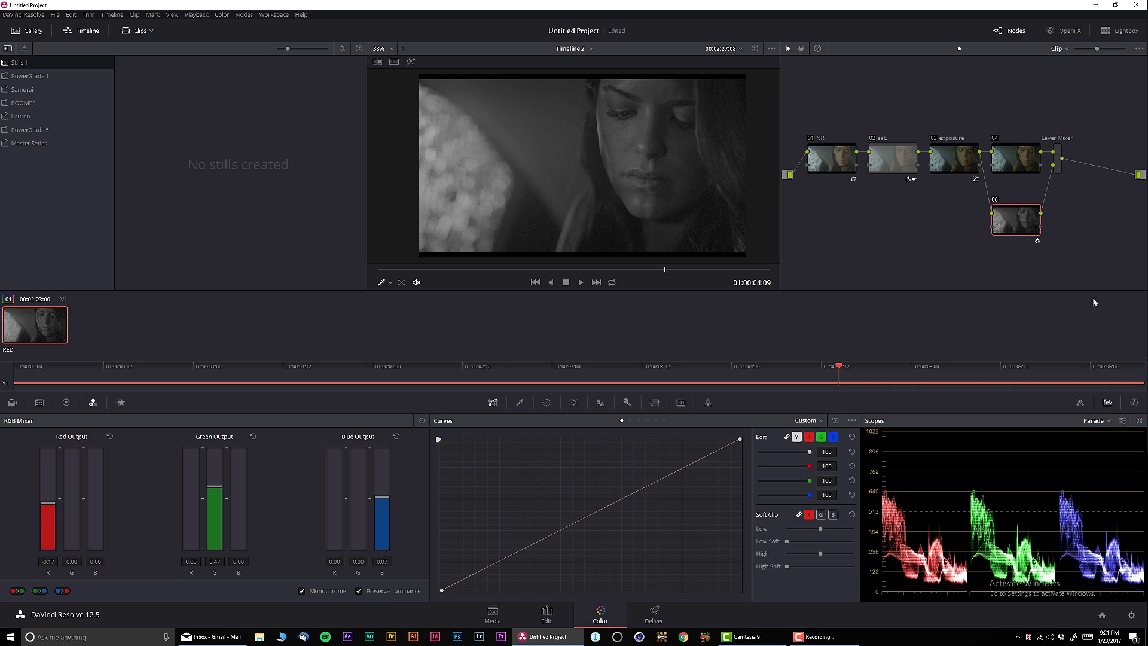
{"action": "left_click", "coordinate": [1058, 168]}
{"action": "right_click", "coordinate": [1058, 169]}
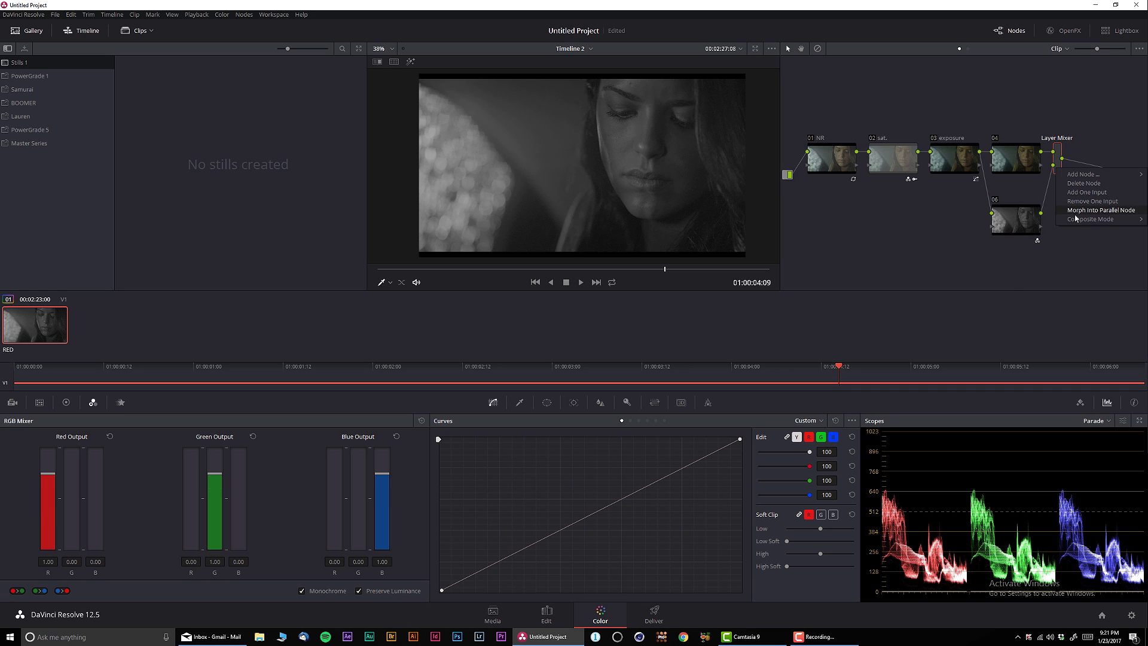
{"action": "mouse_move", "coordinate": [1085, 222]}
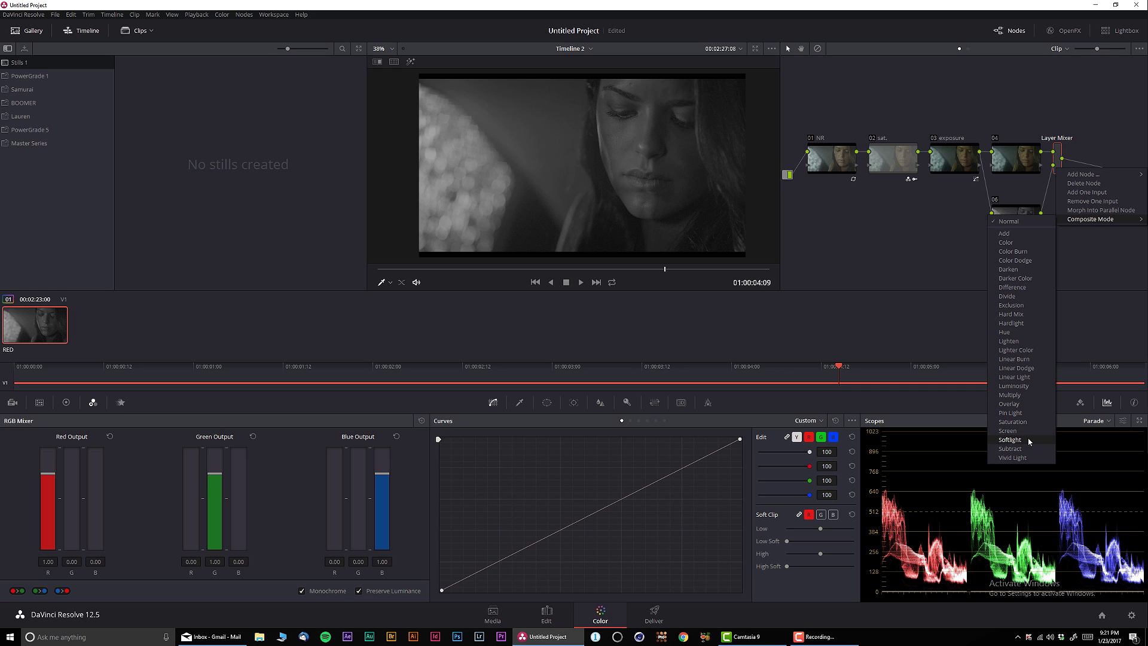
- Set the Layer Mixer to Overlay and move nodes 02, 03, 04 and 06 closer together
{"action": "left_click", "coordinate": [1009, 404]}
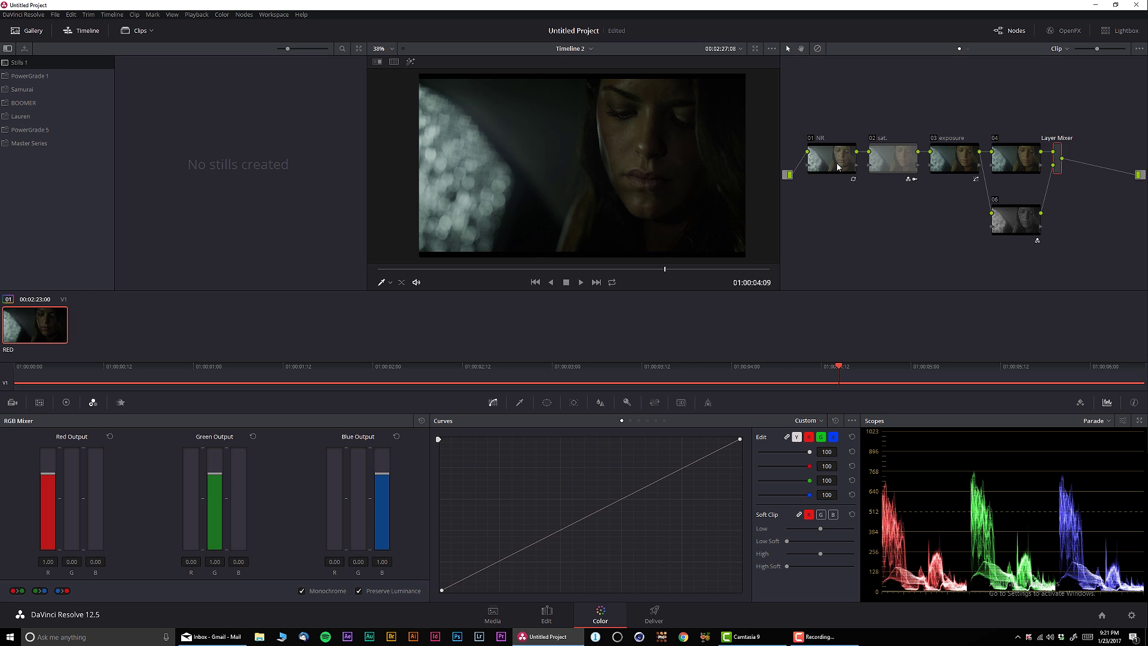
{"action": "scroll", "coordinate": [866, 161], "scroll_direction": "up", "scroll_amount": 1}
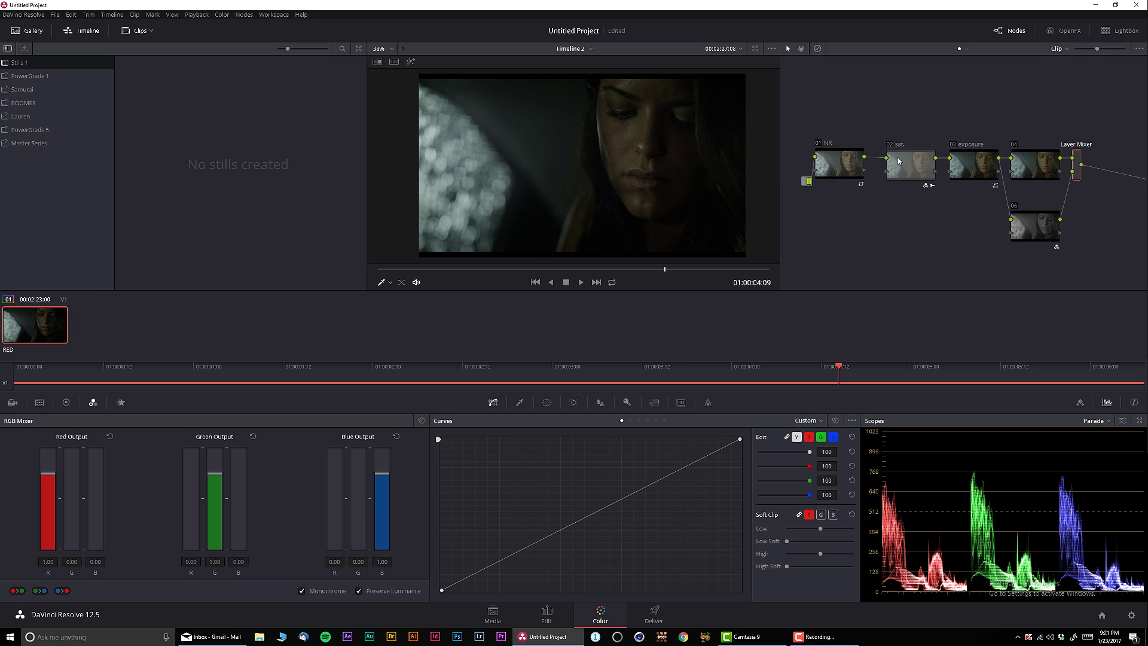
{"action": "left_click_drag", "start_coordinate": [897, 160], "coordinate": [888, 160]}
{"action": "left_click_drag", "start_coordinate": [978, 168], "coordinate": [962, 170]}
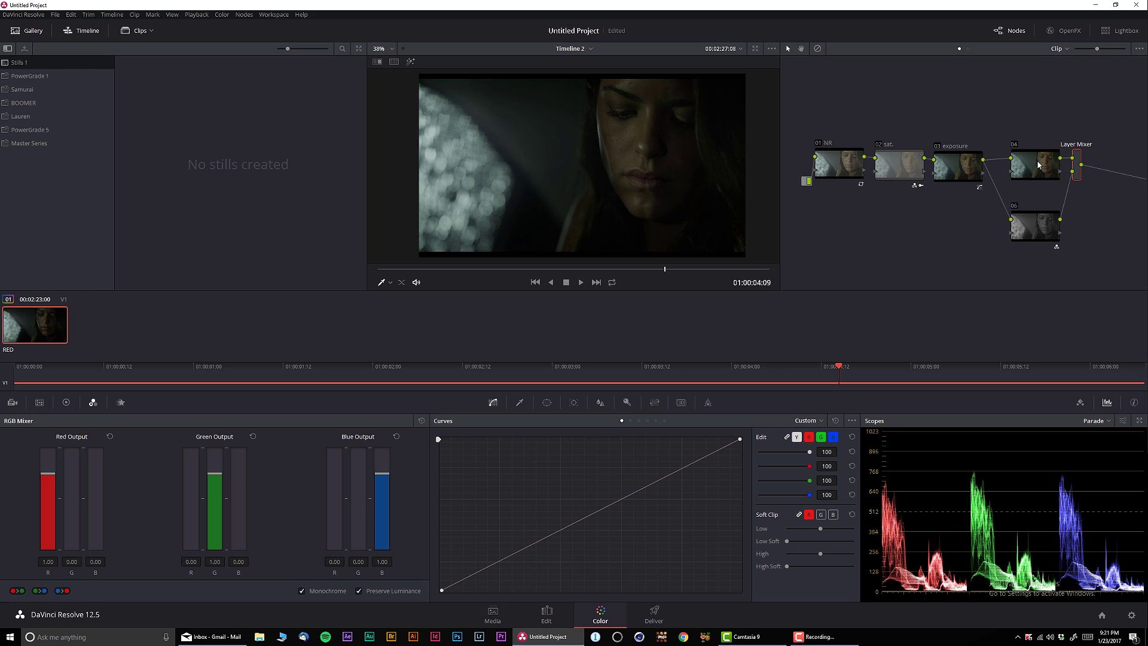
{"action": "left_click_drag", "start_coordinate": [1038, 165], "coordinate": [1021, 144]}
{"action": "left_click_drag", "start_coordinate": [1046, 240], "coordinate": [1029, 220]}
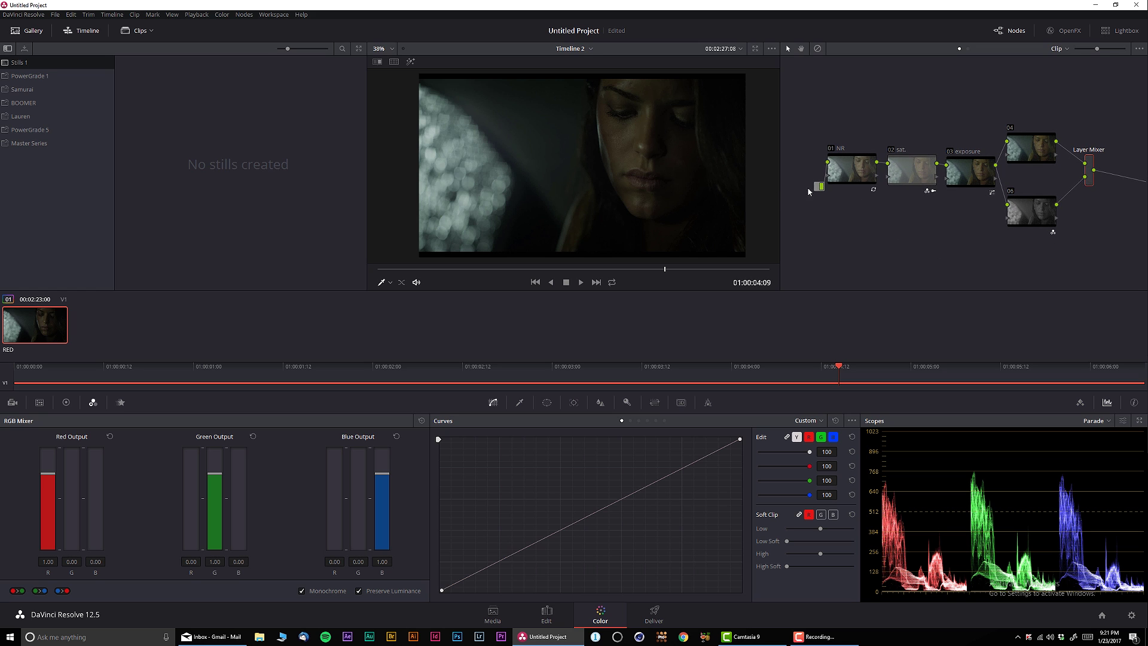
- Shift the source input and first three nodes left, and move the Layer Mixer beside 04 and 06
{"action": "left_click_drag", "start_coordinate": [818, 189], "coordinate": [787, 187]}
{"action": "left_click_drag", "start_coordinate": [832, 113], "coordinate": [993, 242]}
{"action": "left_click_drag", "start_coordinate": [870, 171], "coordinate": [841, 167]}
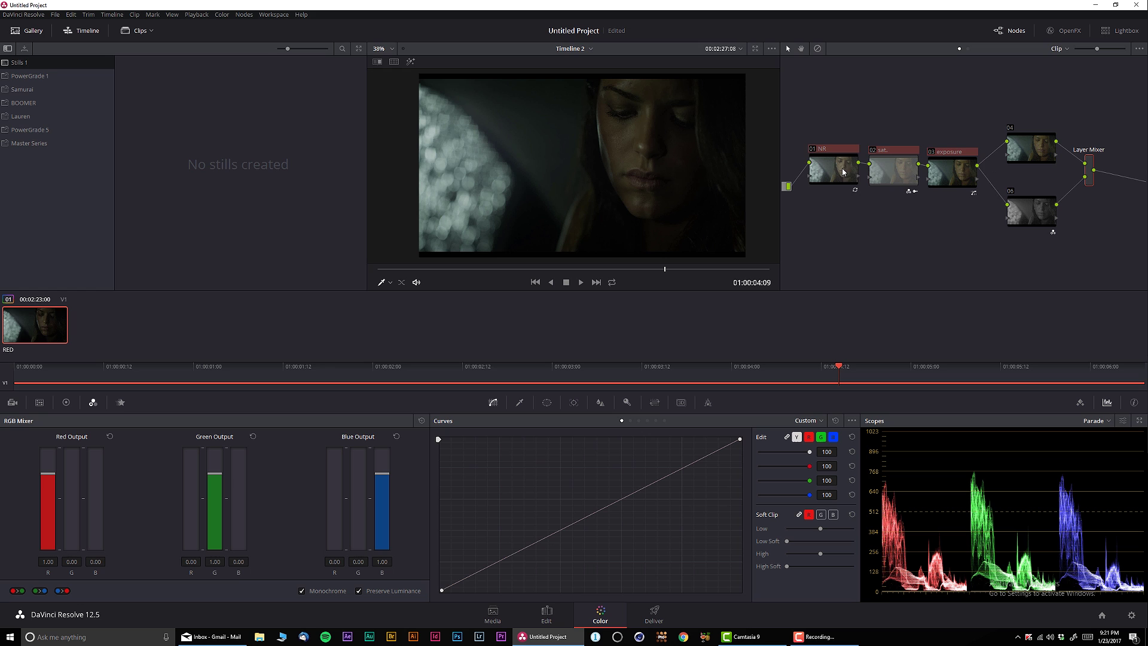
{"action": "left_click_drag", "start_coordinate": [992, 106], "coordinate": [1007, 218]}
{"action": "left_click", "coordinate": [1060, 181]}
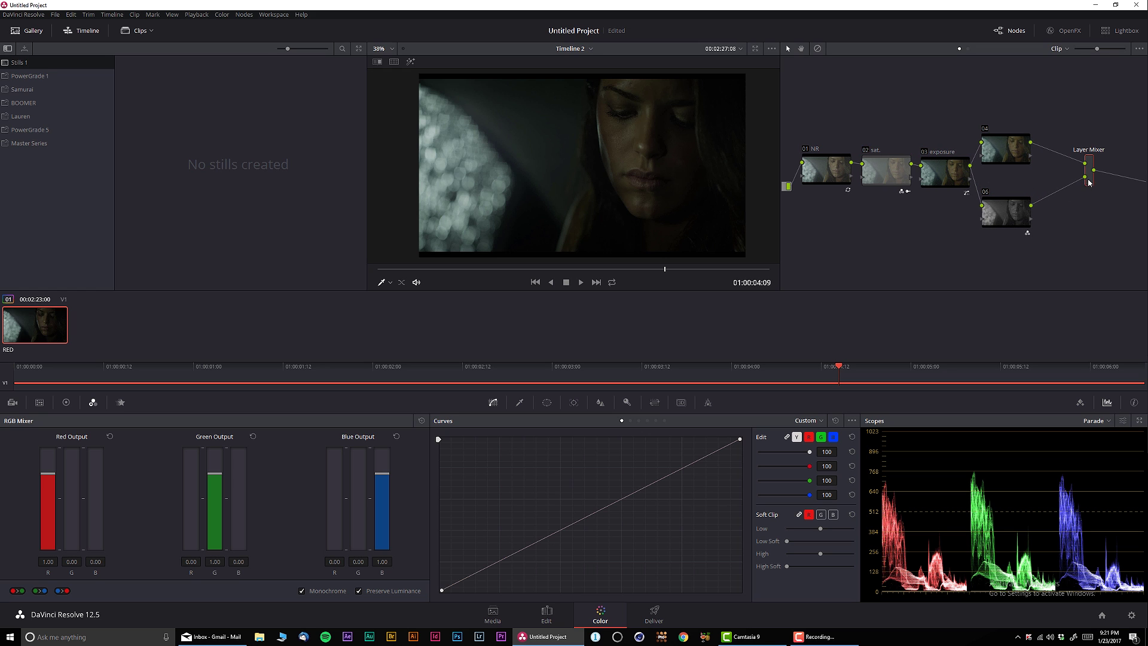
{"action": "left_click_drag", "start_coordinate": [1086, 179], "coordinate": [1048, 181]}
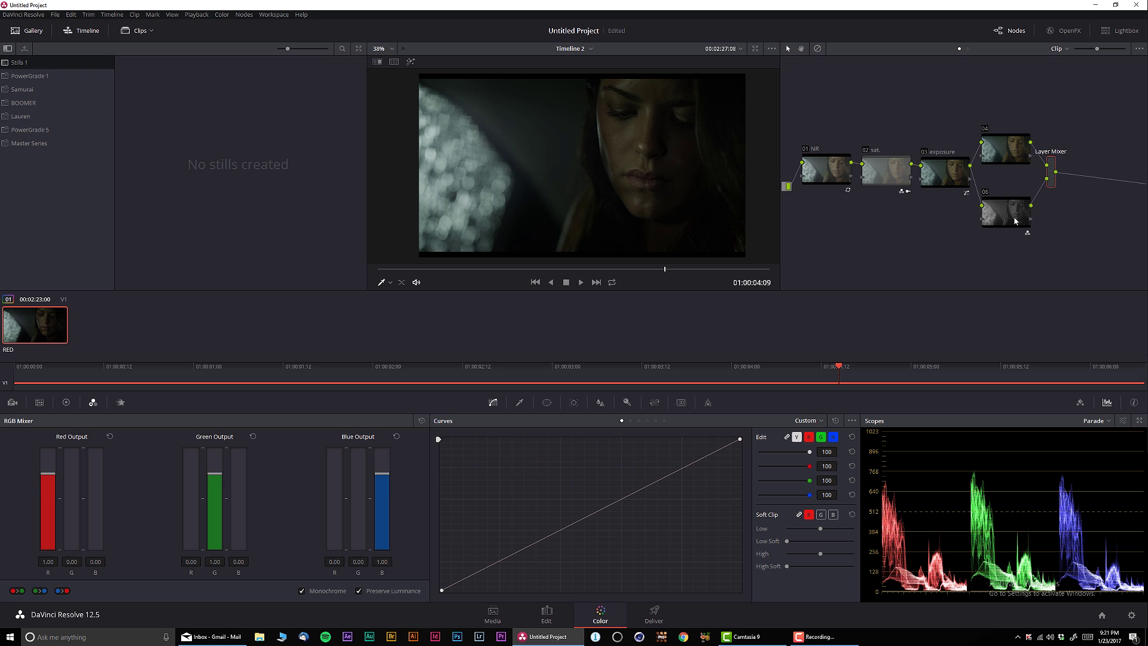
- Lift node 06's custom curve at the highlights and shadows to brighten the relight layer
{"action": "left_click", "coordinate": [1016, 217]}
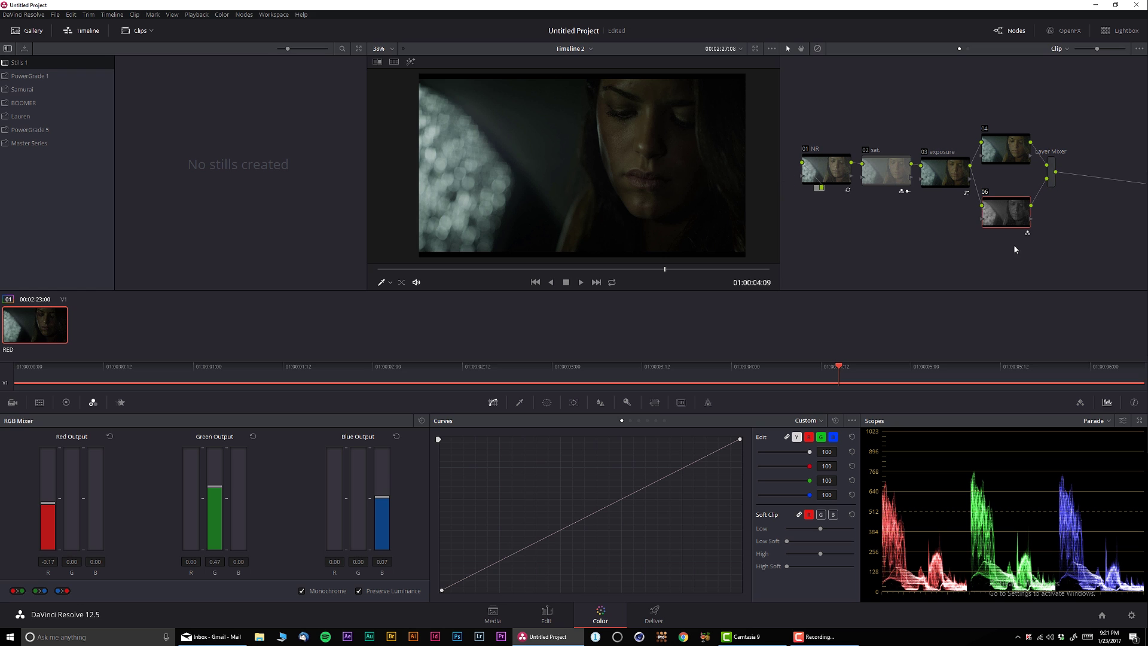
{"action": "left_click", "coordinate": [984, 192]}
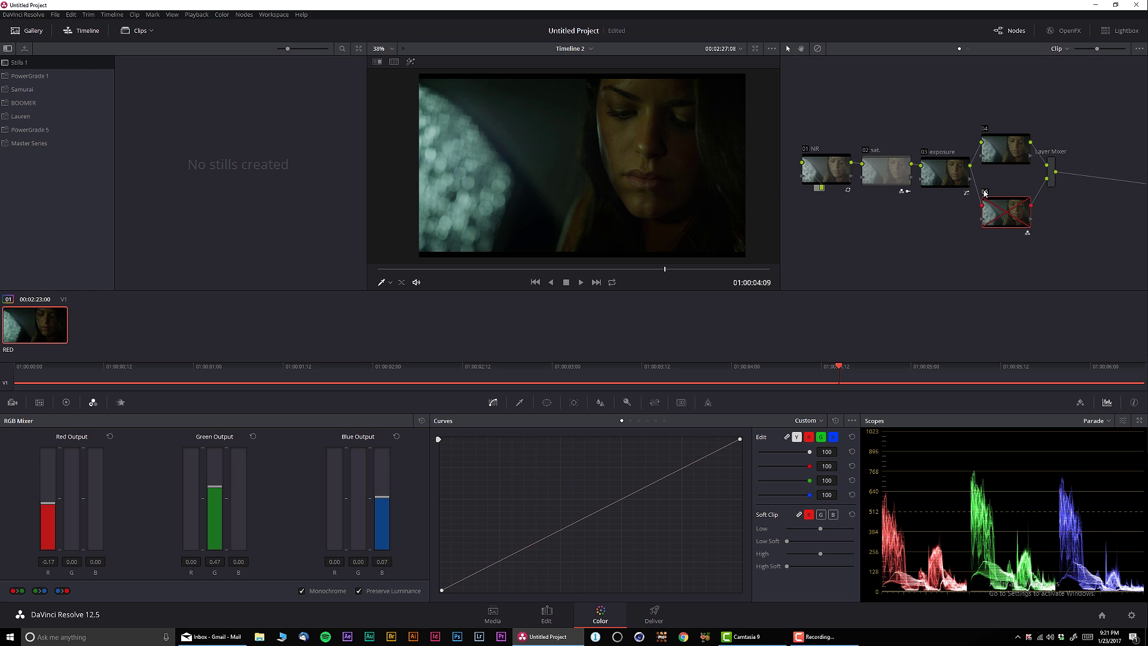
{"action": "left_click", "coordinate": [676, 472]}
{"action": "left_click_drag", "start_coordinate": [676, 472], "coordinate": [605, 453]}
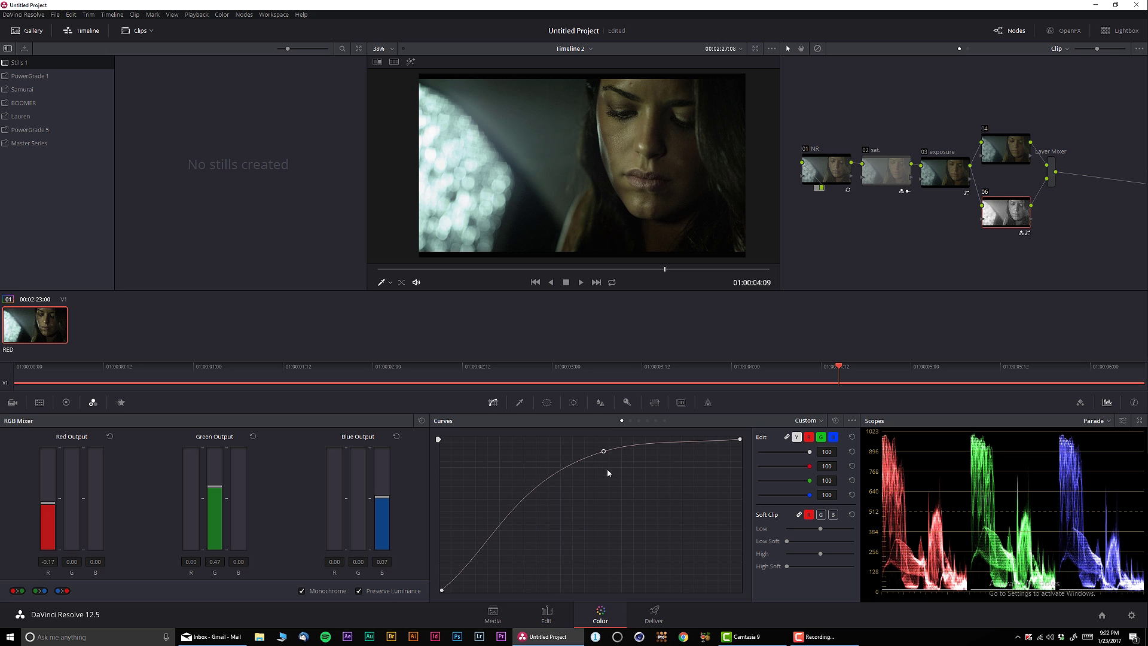
{"action": "left_click", "coordinate": [477, 561]}
{"action": "left_click_drag", "start_coordinate": [478, 562], "coordinate": [464, 557]}
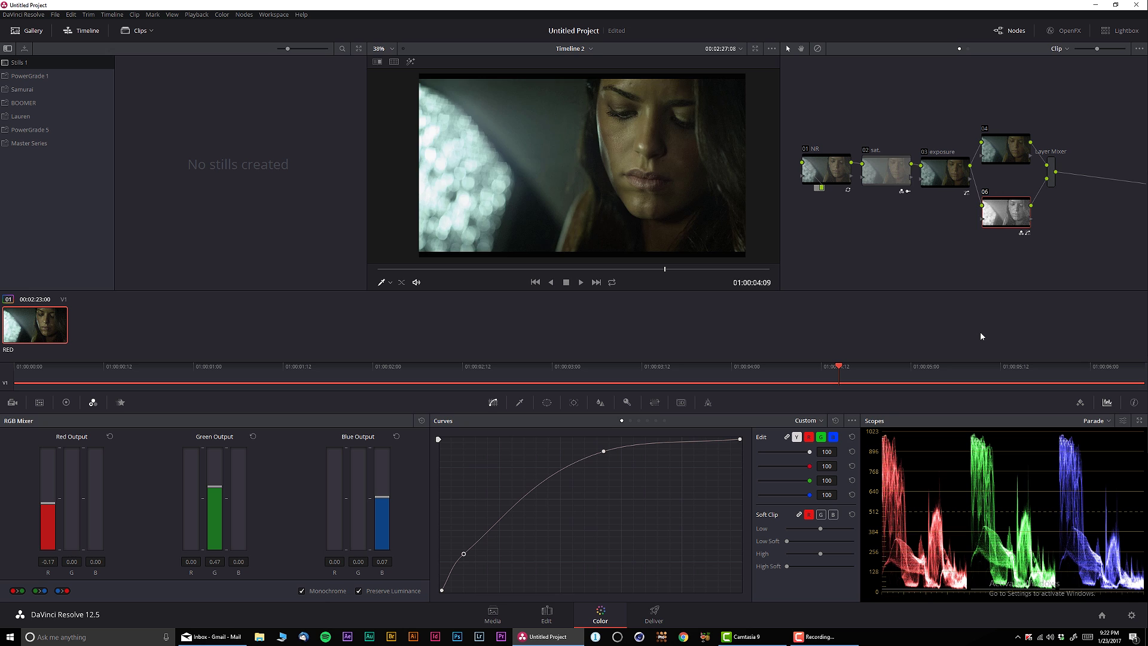
{"action": "key", "text": "ctrl+d"}
{"action": "key", "text": "ctrl+d"}
{"action": "key", "text": "ctrl+d"}
{"action": "key", "text": "ctrl+d"}
{"action": "left_click", "coordinate": [1052, 179]}
- Add serial node 07 after the Layer Mixer, label it 'look', and widen the node graph
{"action": "key", "text": "alt+s"}
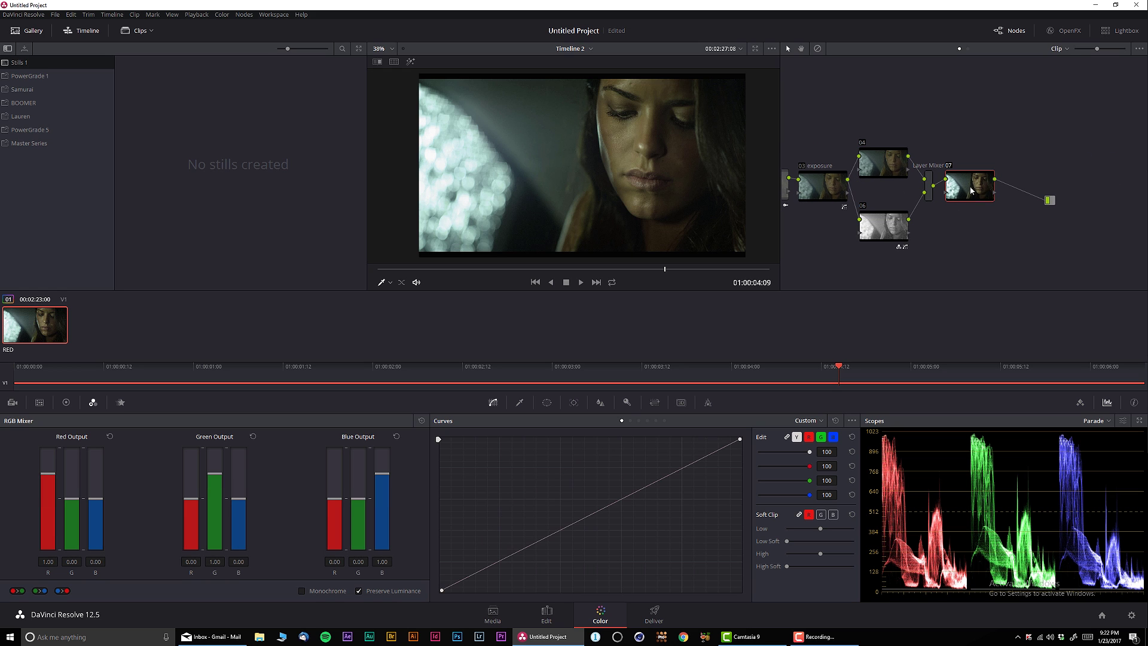
{"action": "right_click", "coordinate": [972, 190]}
{"action": "left_click", "coordinate": [995, 207]}
{"action": "type", "text": "look"}
{"action": "left_click_drag", "start_coordinate": [1050, 200], "coordinate": [1116, 194]}
{"action": "left_click_drag", "start_coordinate": [1096, 48], "coordinate": [1079, 49]}
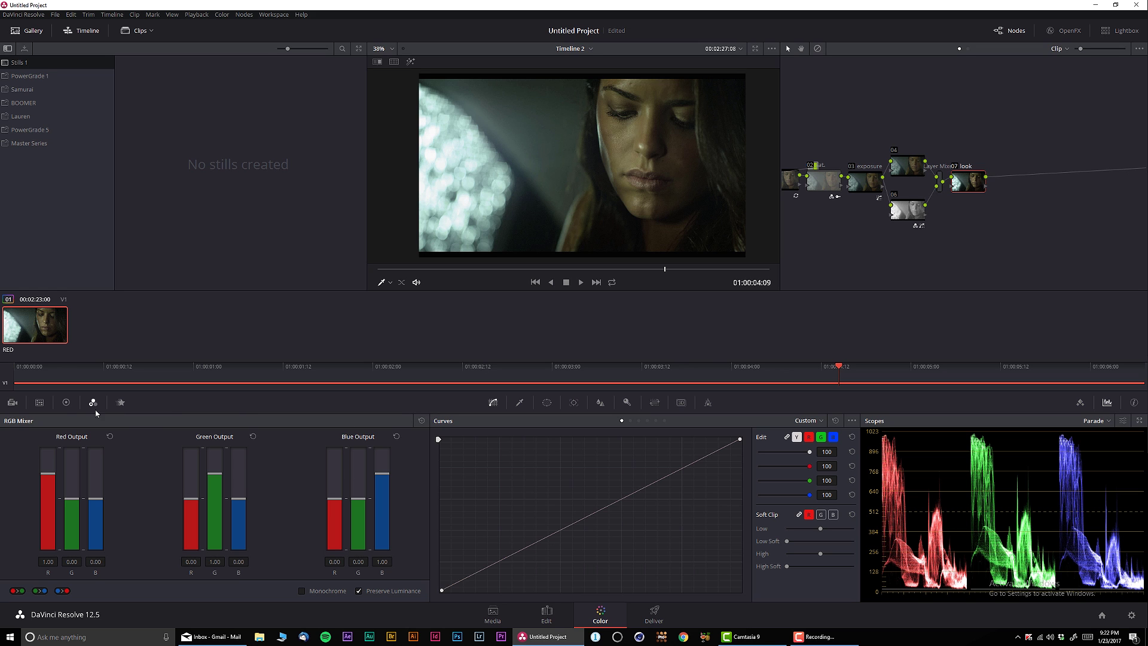
- Show the primaries as bars, set Lum Mix to 0 and lower gamma green slightly
{"action": "left_click", "coordinate": [66, 401]}
{"action": "left_click", "coordinate": [93, 401]}
{"action": "left_click", "coordinate": [66, 402]}
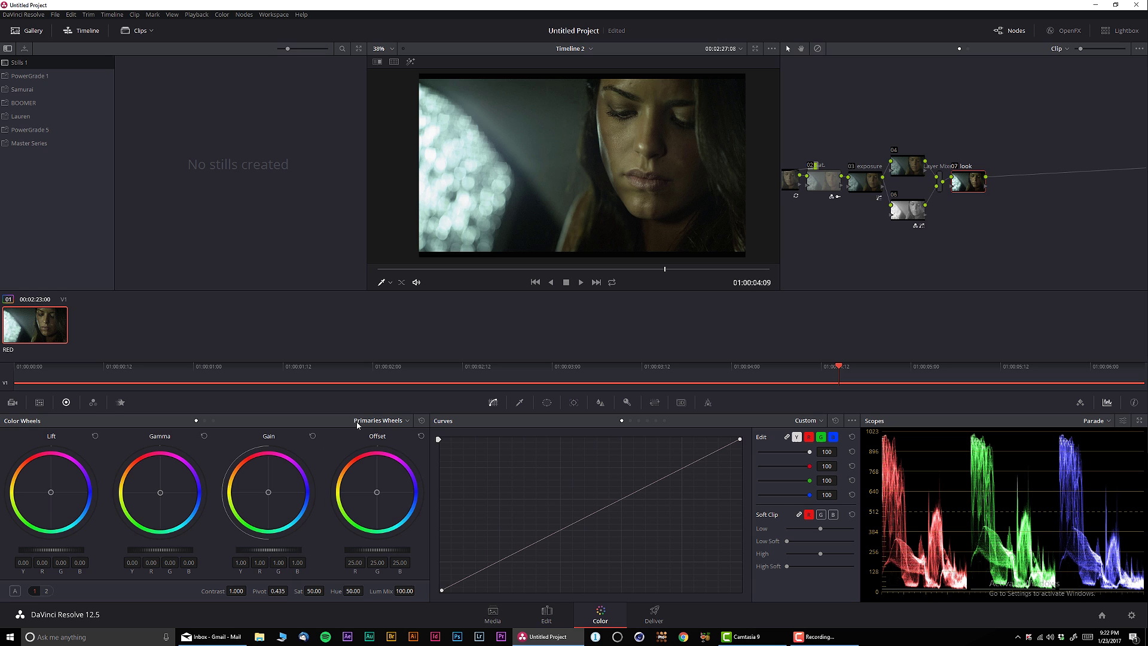
{"action": "left_click", "coordinate": [378, 421]}
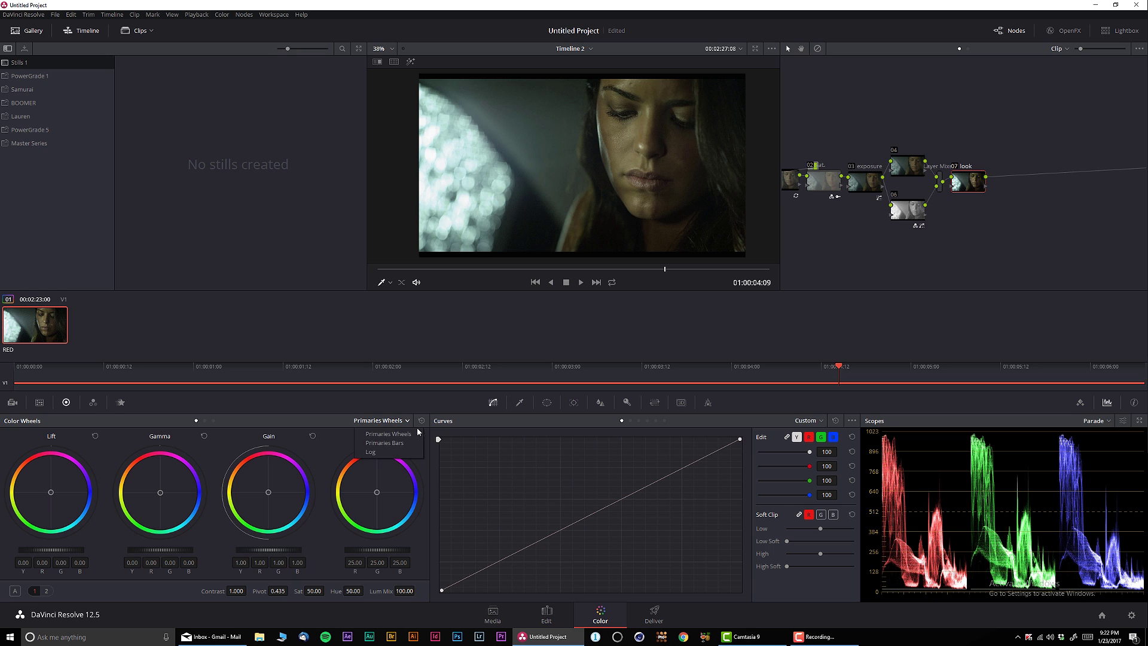
{"action": "left_click", "coordinate": [386, 443]}
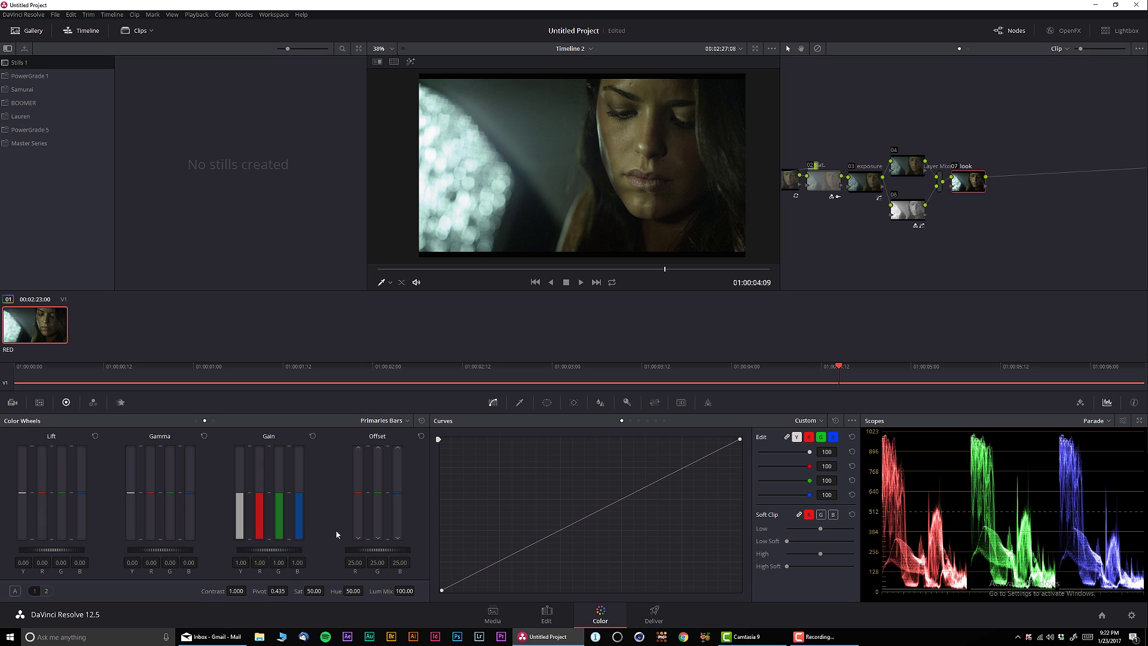
{"action": "left_click_drag", "start_coordinate": [405, 591], "coordinate": [371, 591]}
{"action": "left_click_drag", "start_coordinate": [170, 562], "coordinate": [168, 562]}
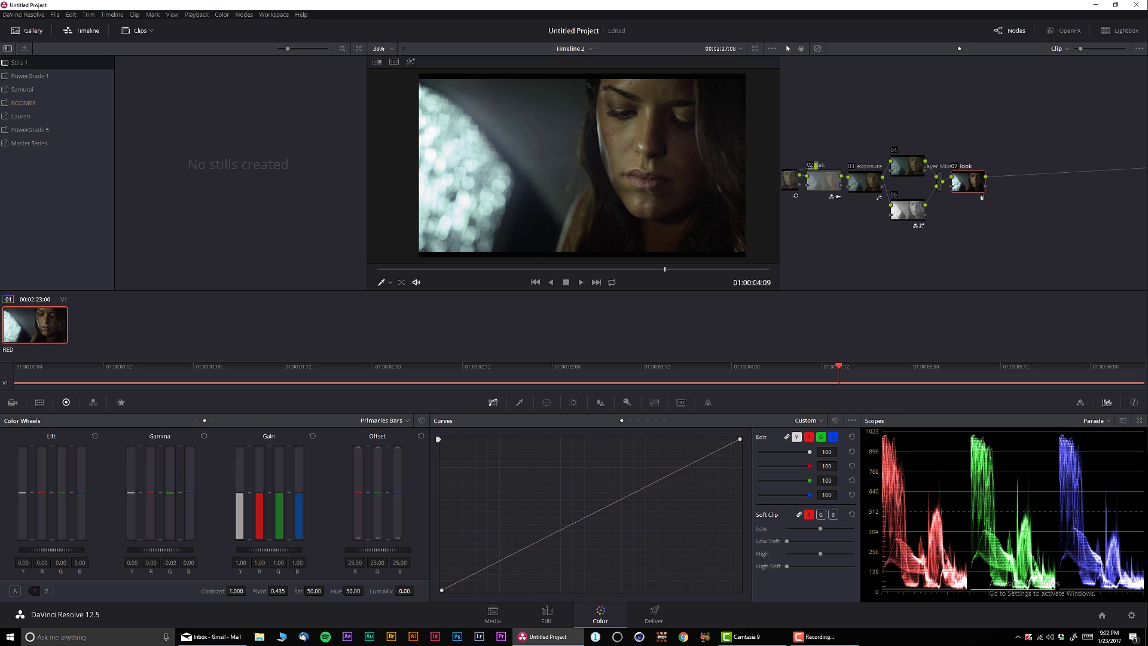
{"action": "key", "text": "shift+d"}
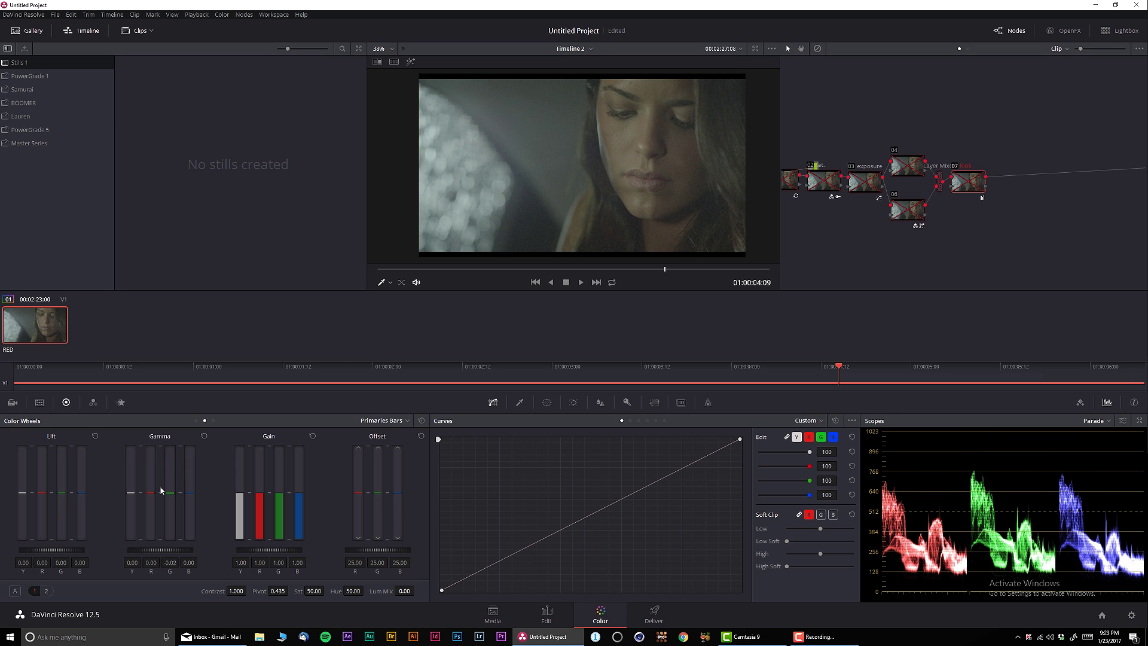
{"action": "key", "text": "shift+d"}
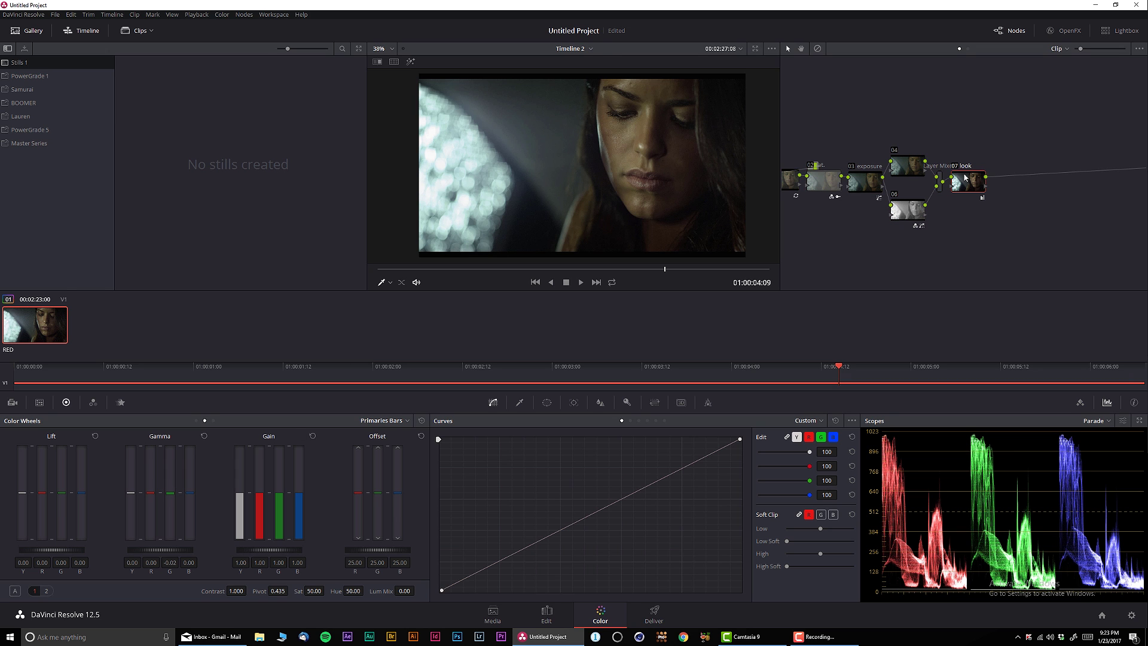
- Raise gamma blue slightly and reposition the look node lower in the graph
{"action": "left_click_drag", "start_coordinate": [966, 179], "coordinate": [962, 189]}
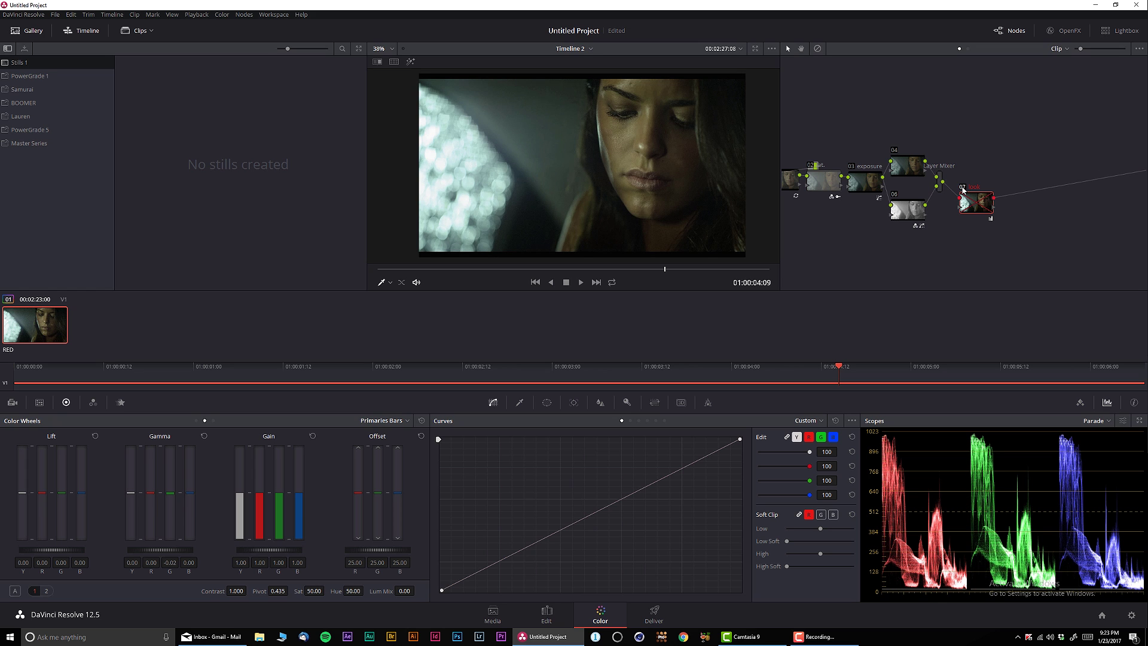
{"action": "left_click_drag", "start_coordinate": [962, 188], "coordinate": [959, 176]}
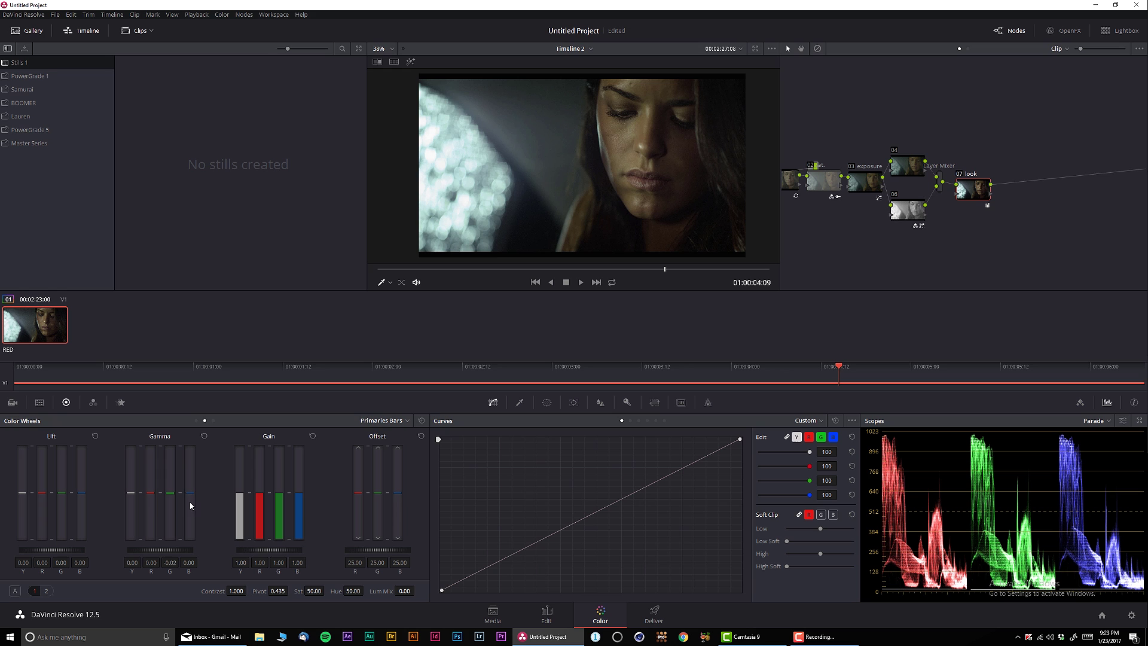
{"action": "left_click_drag", "start_coordinate": [190, 492], "coordinate": [151, 493]}
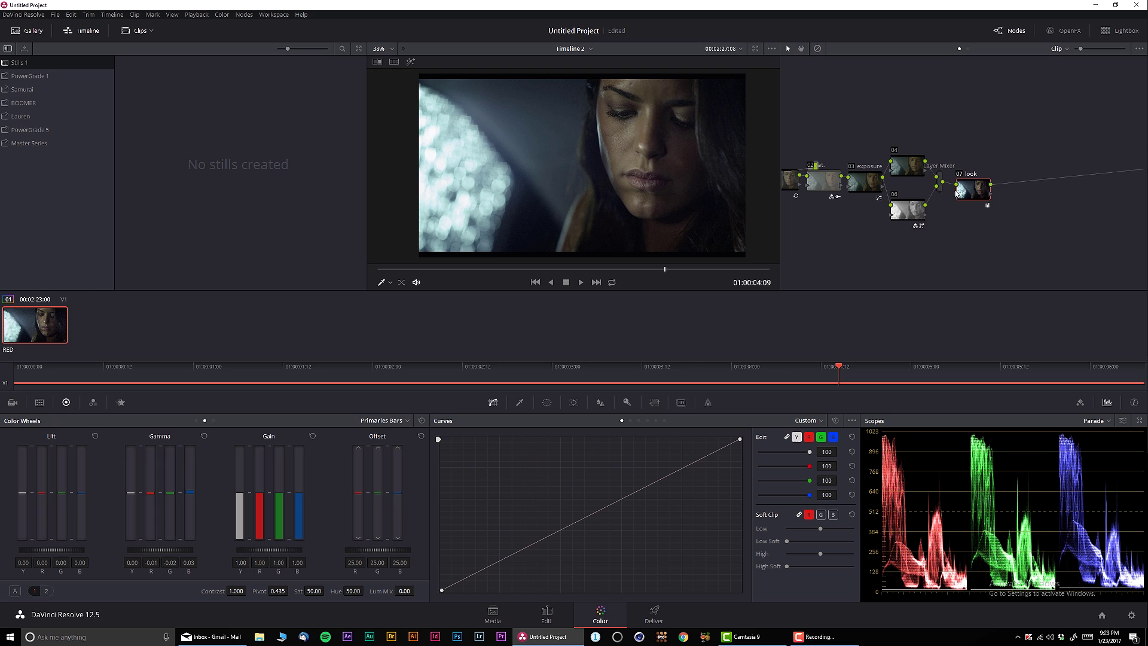
{"action": "left_click_drag", "start_coordinate": [960, 192], "coordinate": [964, 220]}
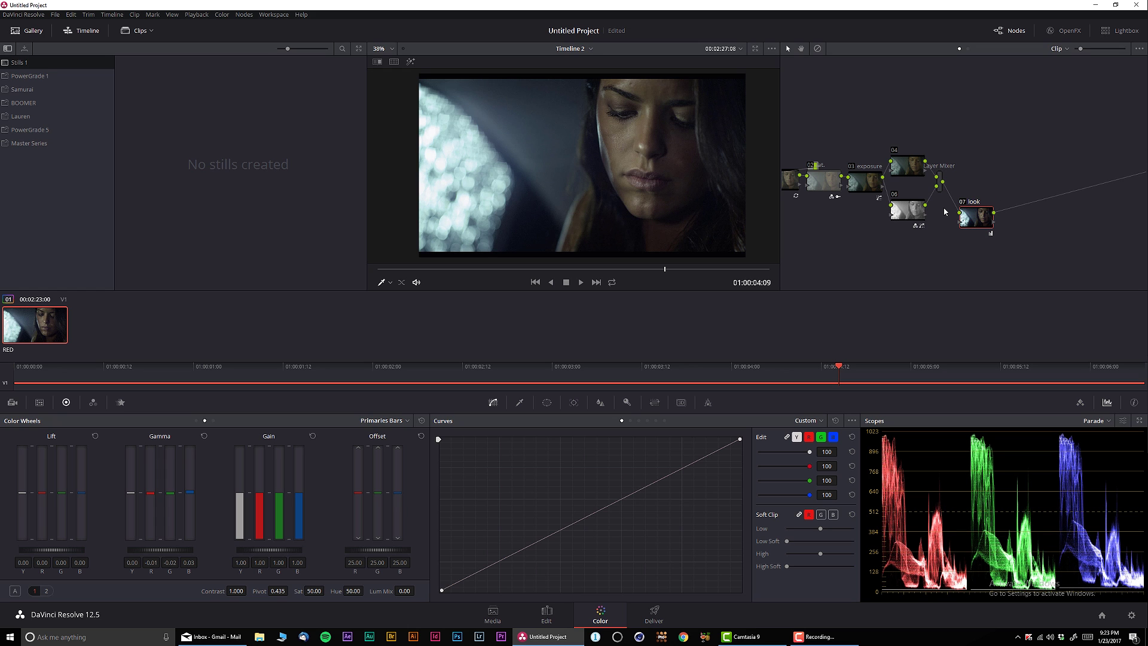
- Enlarge the viewer, frame the face, and scrub through the clip with the grade bypassed
{"action": "key", "text": "alt+f"}
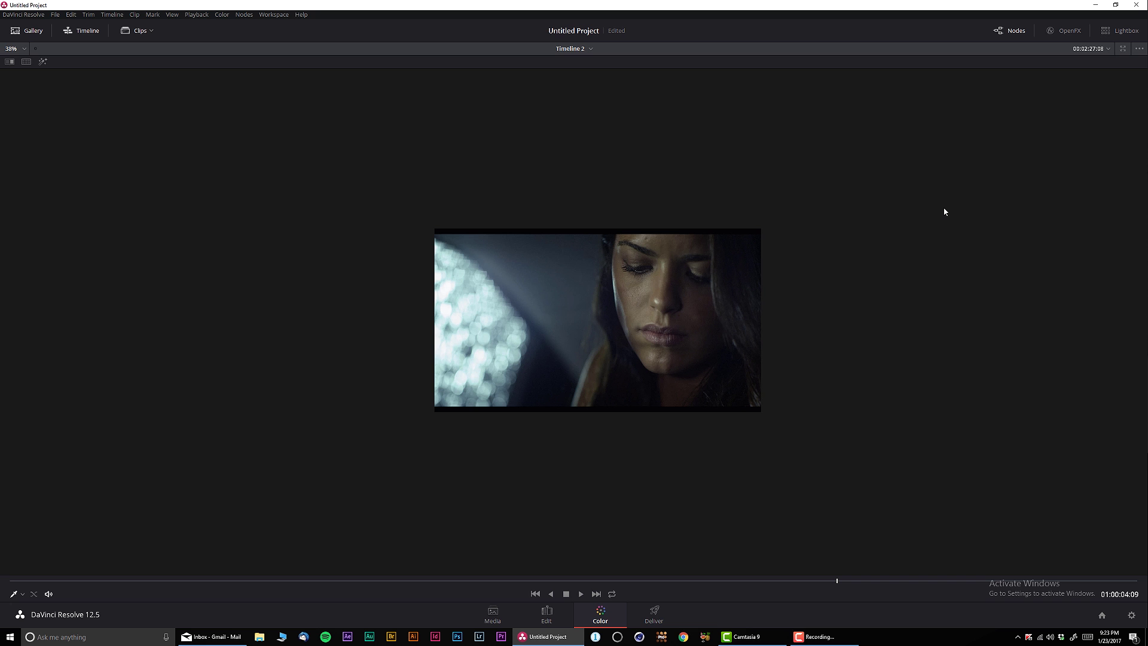
{"action": "scroll", "coordinate": [748, 469], "scroll_direction": "up", "scroll_amount": 10}
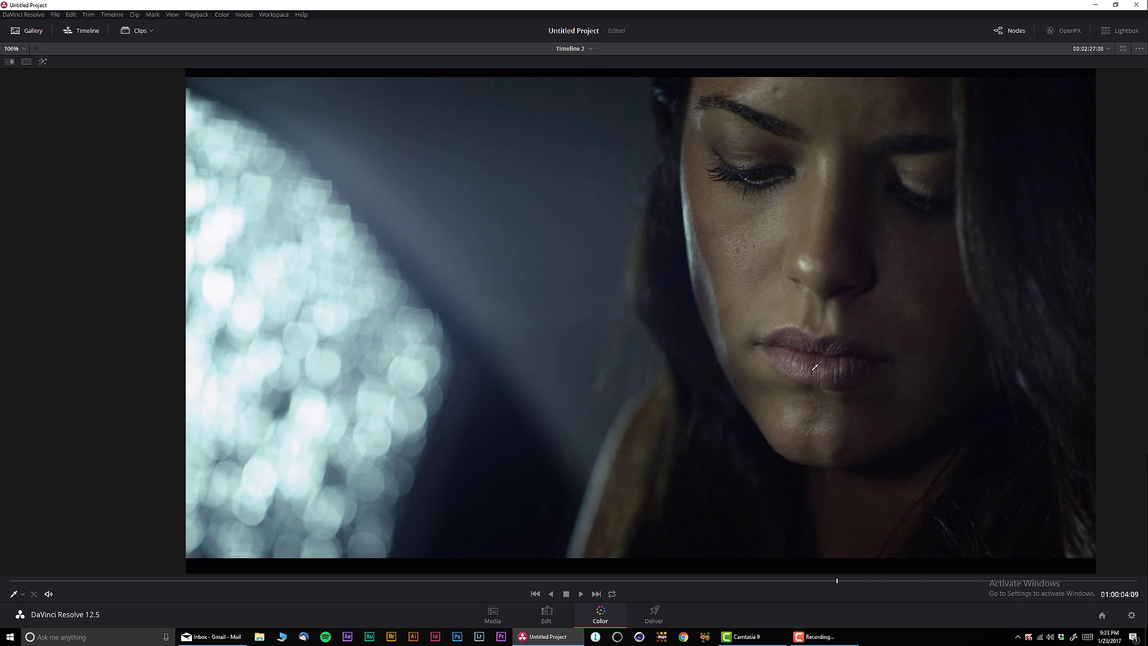
{"action": "left_click_drag", "start_coordinate": [807, 365], "coordinate": [777, 370]}
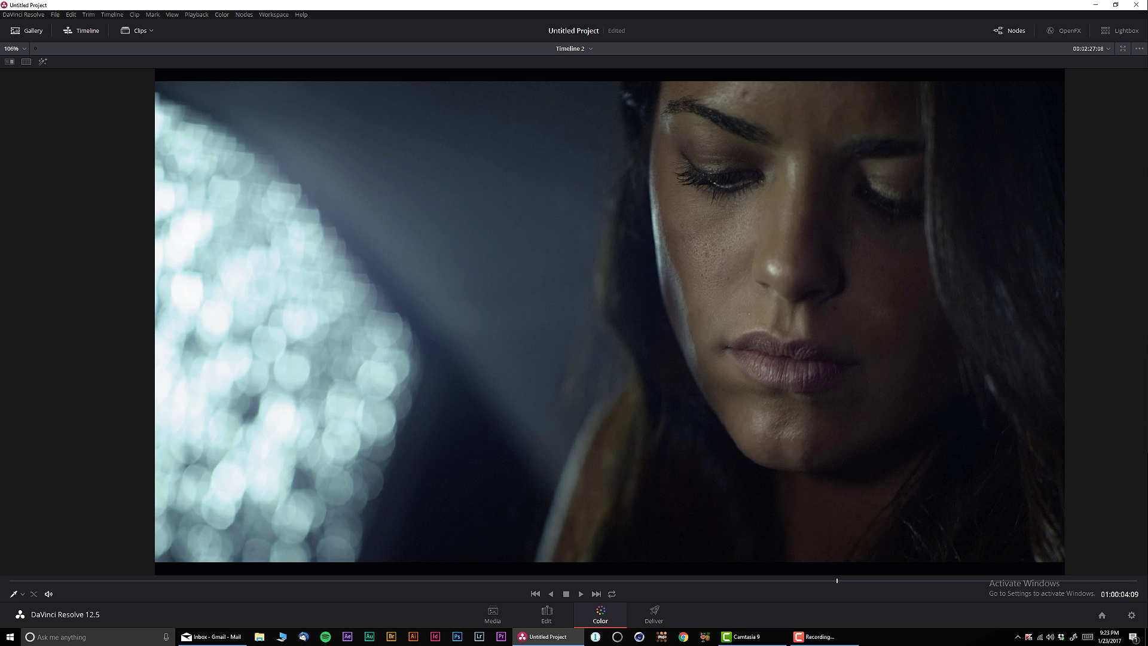
{"action": "key", "text": "shift+d"}
{"action": "key", "text": "shift+d"}
{"action": "left_click_drag", "start_coordinate": [263, 580], "coordinate": [508, 566]}
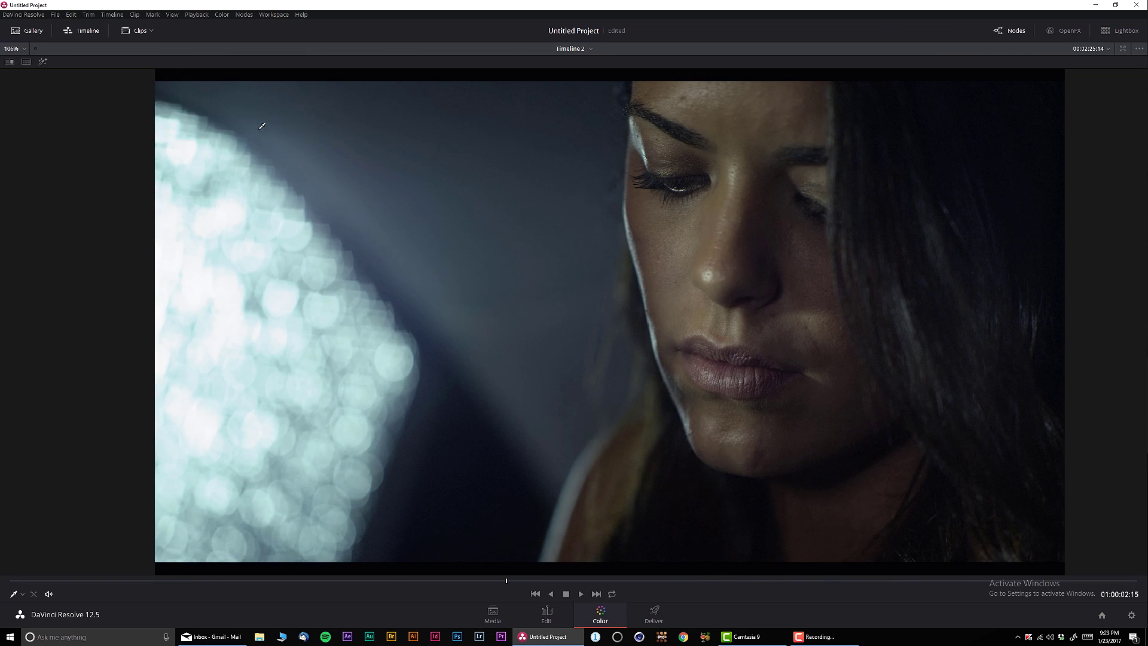
- Add a serial node after 07 look plus a parallel node, and label node 08 'window'
{"action": "key", "text": "alt+f"}
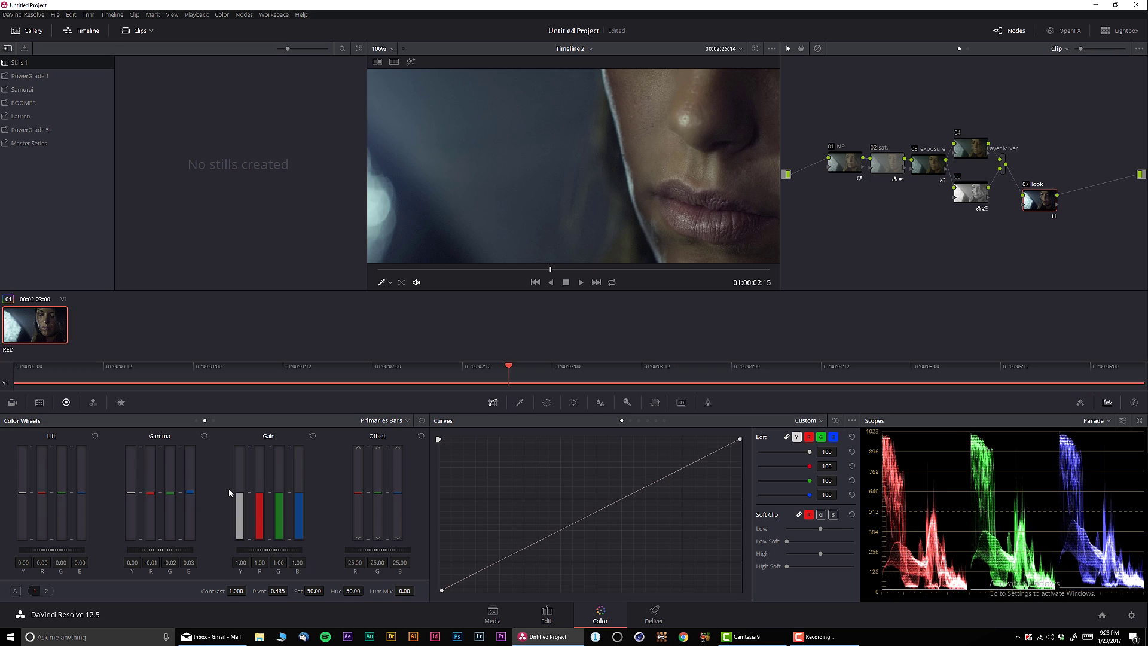
{"action": "left_click_drag", "start_coordinate": [1042, 202], "coordinate": [1037, 173]}
{"action": "key", "text": "alt+s"}
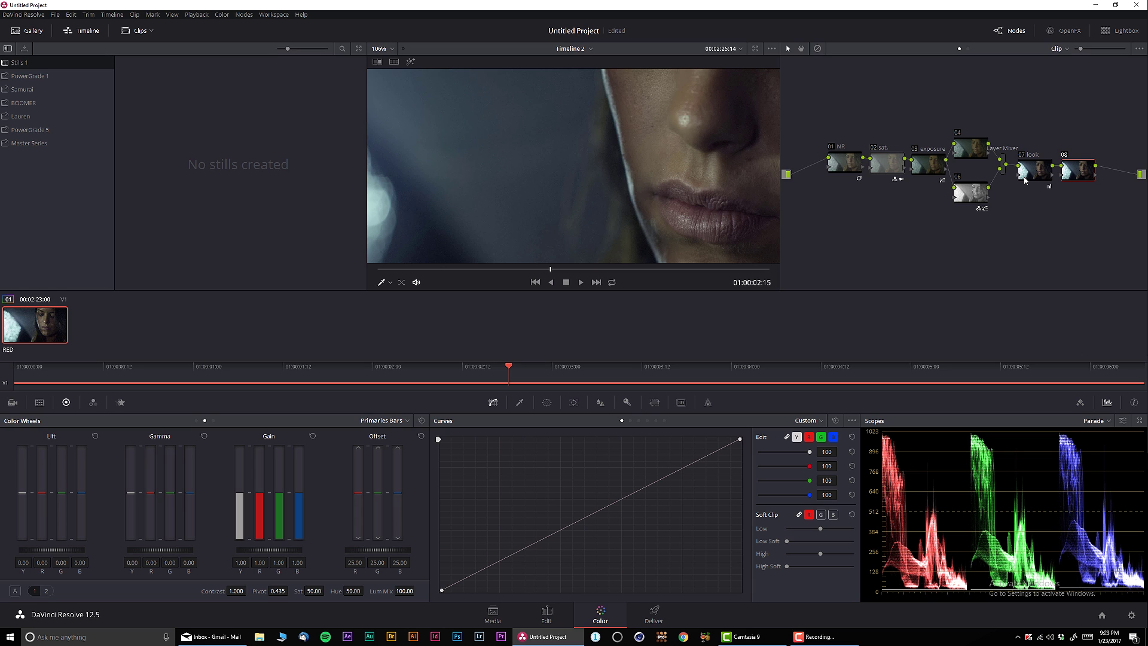
{"action": "key", "text": "alt+p"}
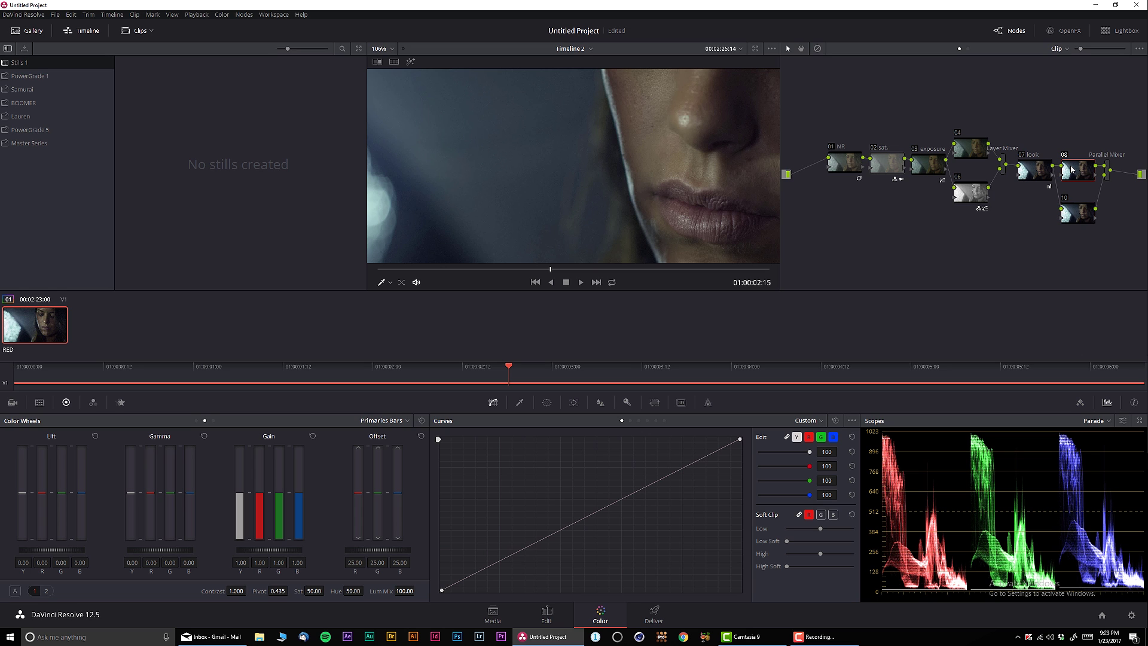
{"action": "right_click", "coordinate": [1071, 170]}
{"action": "left_click", "coordinate": [1105, 187]}
{"action": "type", "text": "window"}
{"action": "key", "text": "Return"}
- Give node 08 a circle window stretched into a tall, soft ellipse over the left bokeh
{"action": "scroll", "coordinate": [758, 174], "scroll_direction": "down", "scroll_amount": 1}
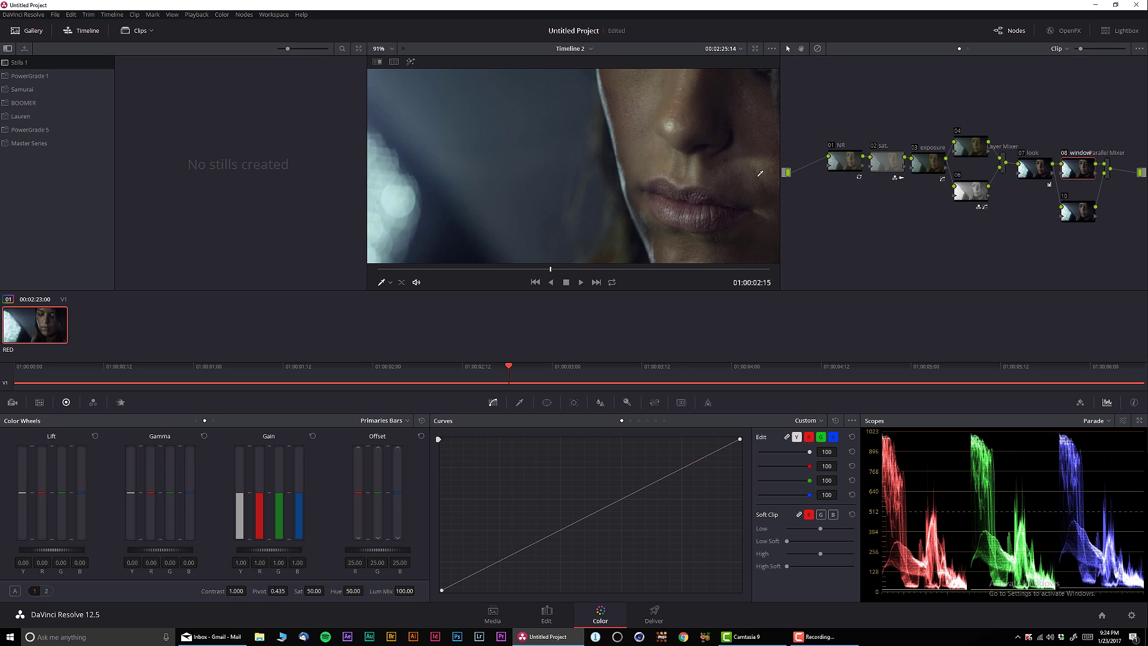
{"action": "scroll", "coordinate": [504, 207], "scroll_direction": "down", "scroll_amount": 3}
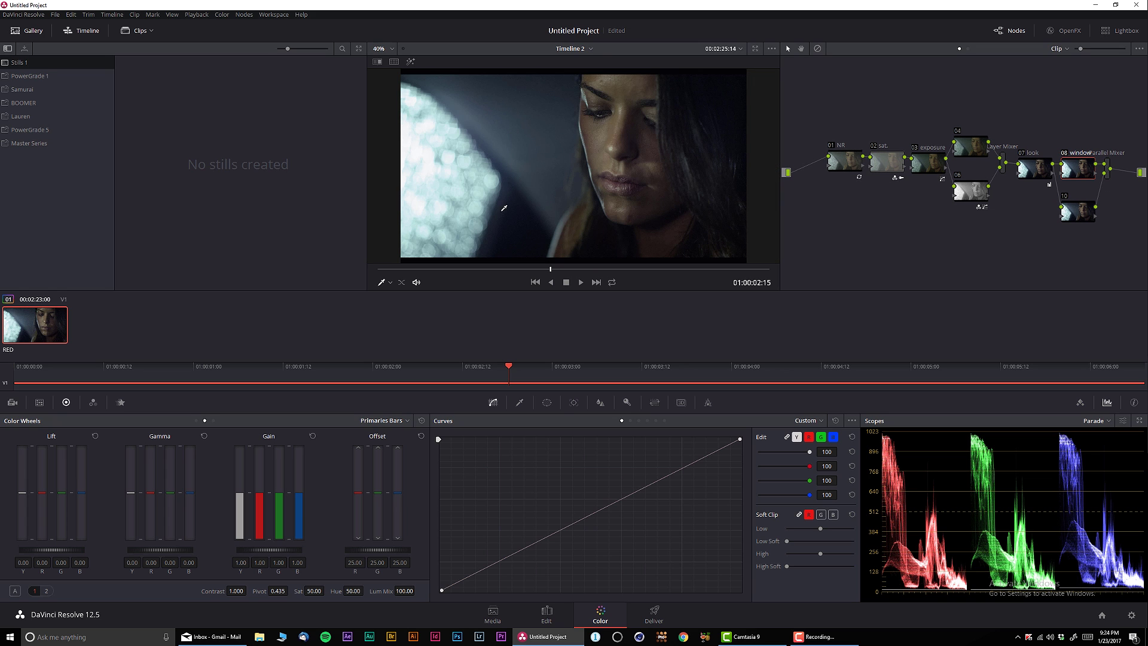
{"action": "left_click", "coordinate": [546, 402]}
{"action": "left_click", "coordinate": [450, 487]}
{"action": "left_click_drag", "start_coordinate": [571, 199], "coordinate": [437, 209]}
{"action": "scroll", "coordinate": [437, 209], "scroll_direction": "down", "scroll_amount": 1}
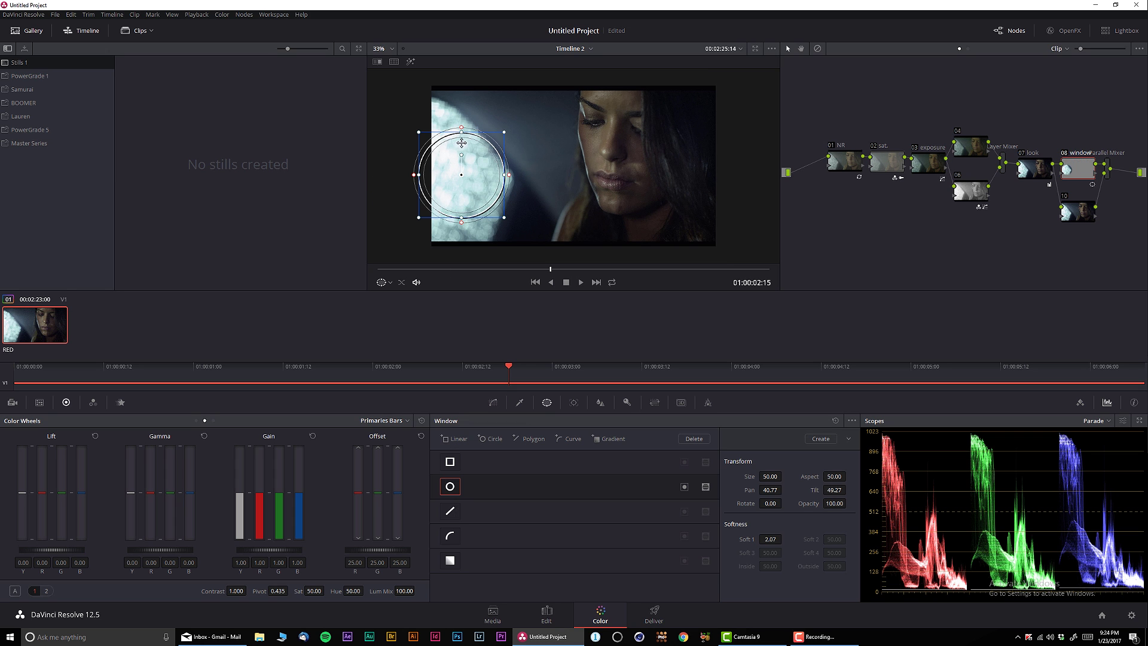
{"action": "left_click_drag", "start_coordinate": [461, 132], "coordinate": [453, 48]}
{"action": "left_click_drag", "start_coordinate": [508, 176], "coordinate": [534, 176]}
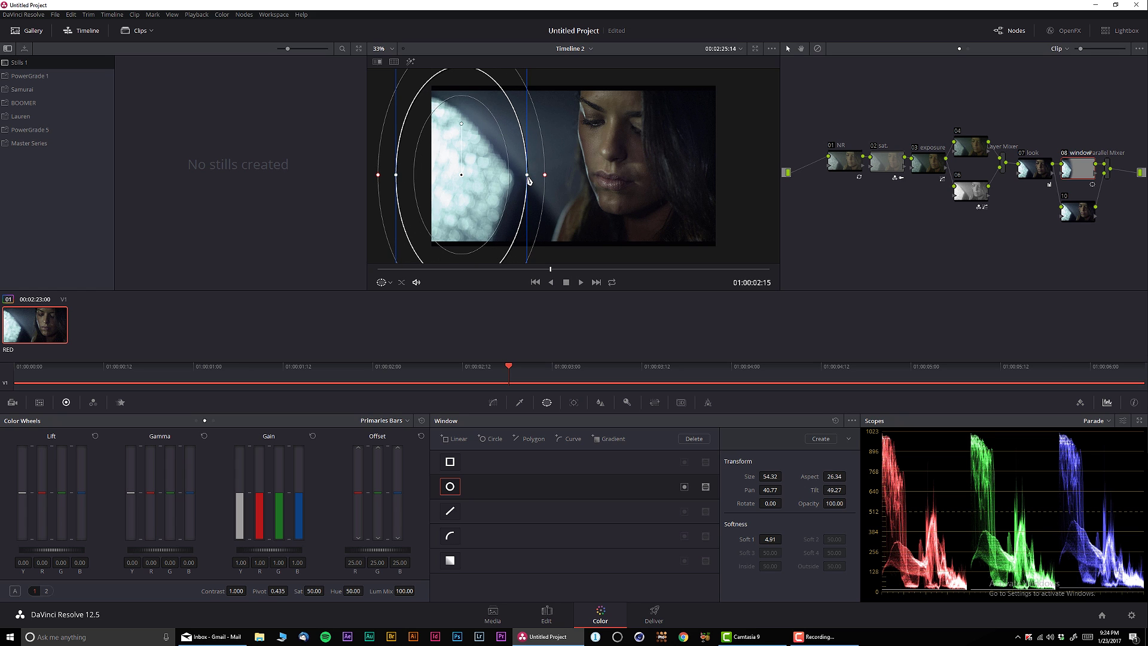
- Key the bright bokeh with a luminance qualifier (low 62, soft 6.2) and lower gain to 0.86
{"action": "left_click", "coordinate": [519, 402]}
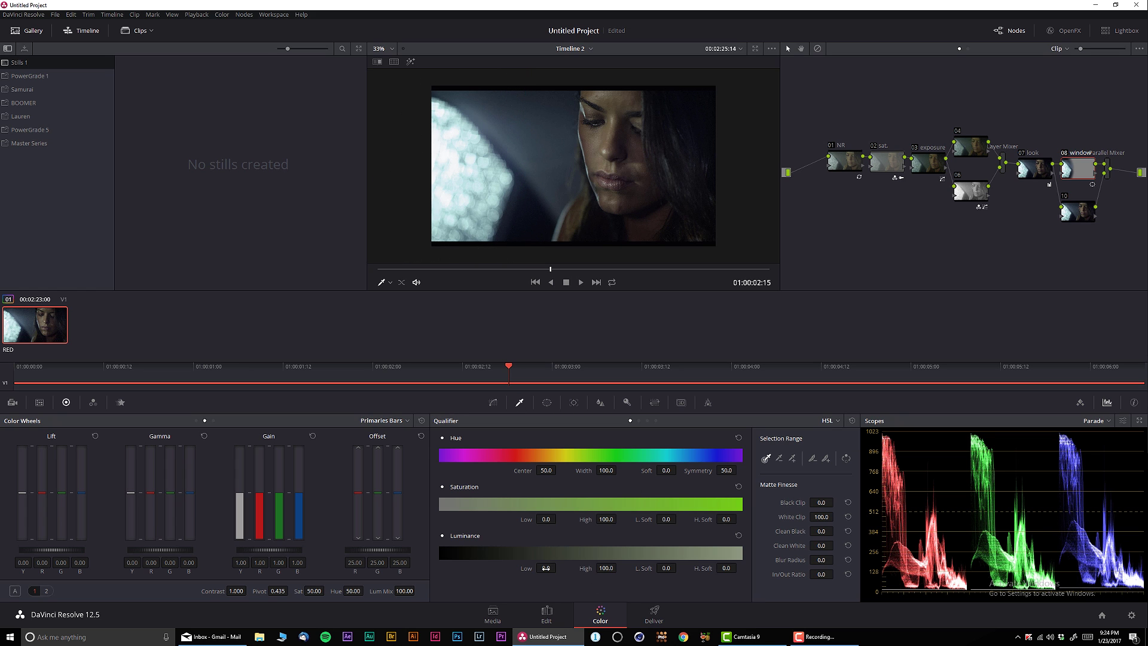
{"action": "mouse_move", "coordinate": [545, 568]}
{"action": "left_mouse_down"}
{"action": "mouse_move", "coordinate": [554, 531]}
{"action": "mouse_move", "coordinate": [549, 567]}
{"action": "mouse_move", "coordinate": [559, 567]}
{"action": "left_mouse_up"}
{"action": "key", "text": "shift+h"}
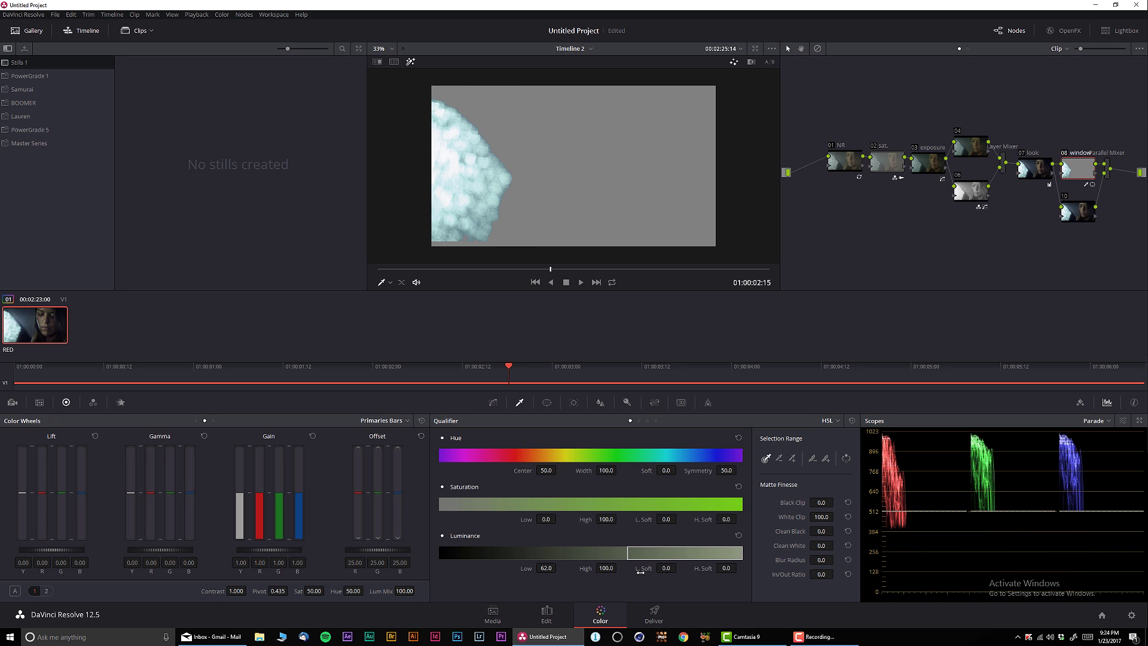
{"action": "left_click_drag", "start_coordinate": [665, 568], "coordinate": [671, 568]}
{"action": "left_click_drag", "start_coordinate": [288, 548], "coordinate": [270, 549]}
{"action": "left_click", "coordinate": [410, 61]}
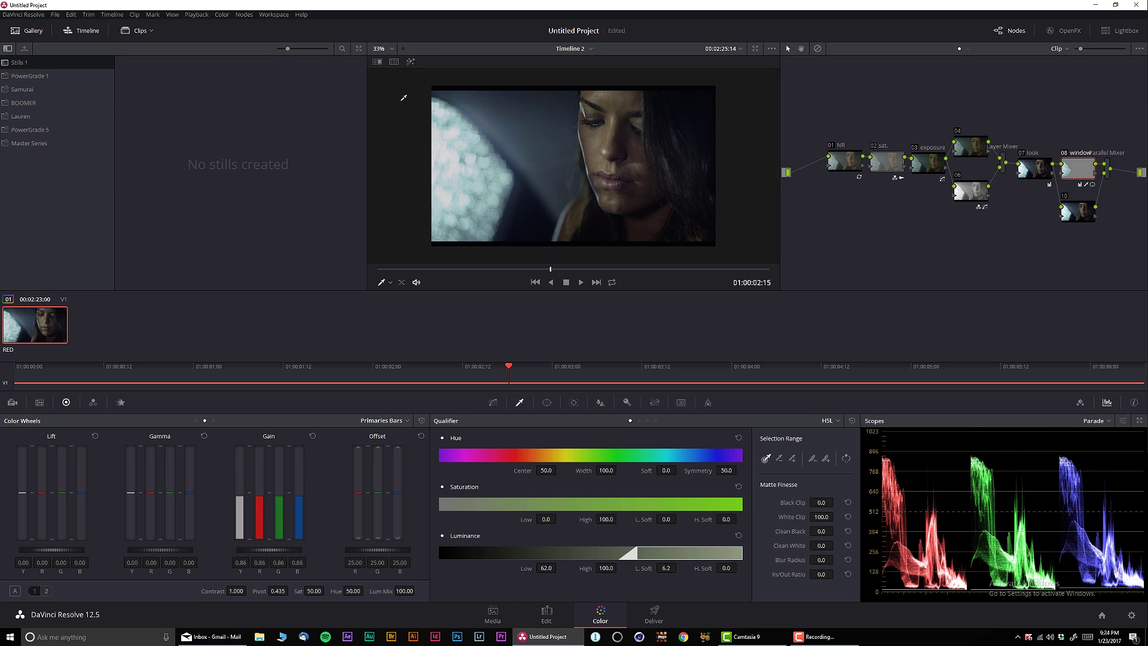
- Set the window node's saturation to 46.20 and toggle the node off and on to compare
{"action": "left_click", "coordinate": [1068, 156]}
{"action": "left_click_drag", "start_coordinate": [1086, 178], "coordinate": [1083, 157]}
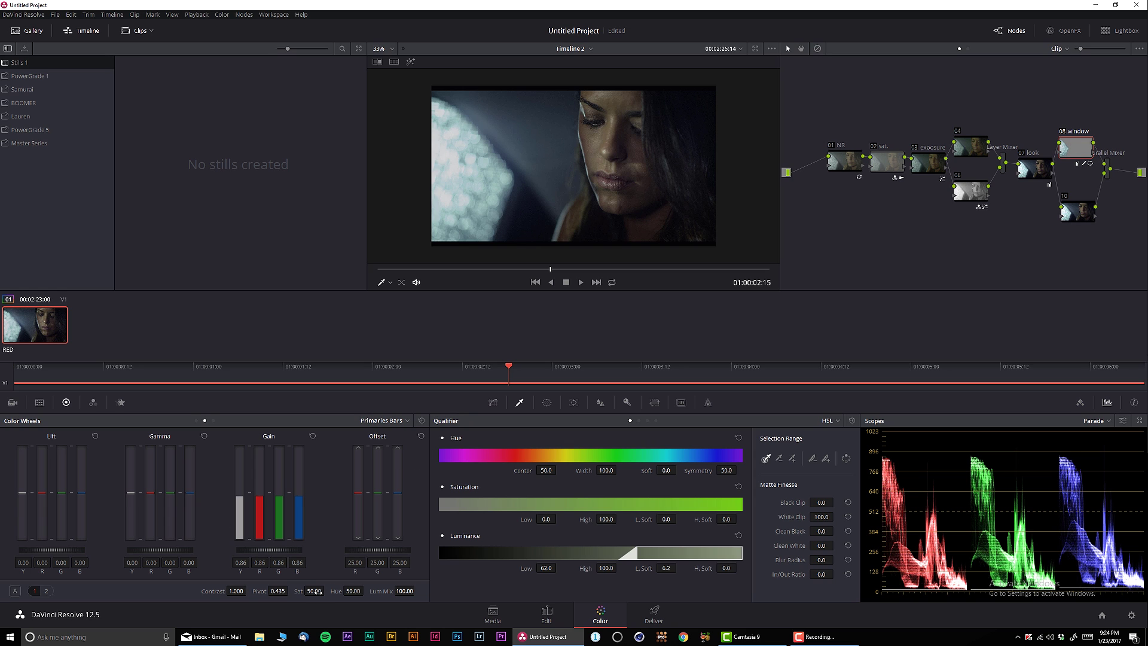
{"action": "left_click_drag", "start_coordinate": [327, 590], "coordinate": [313, 590]}
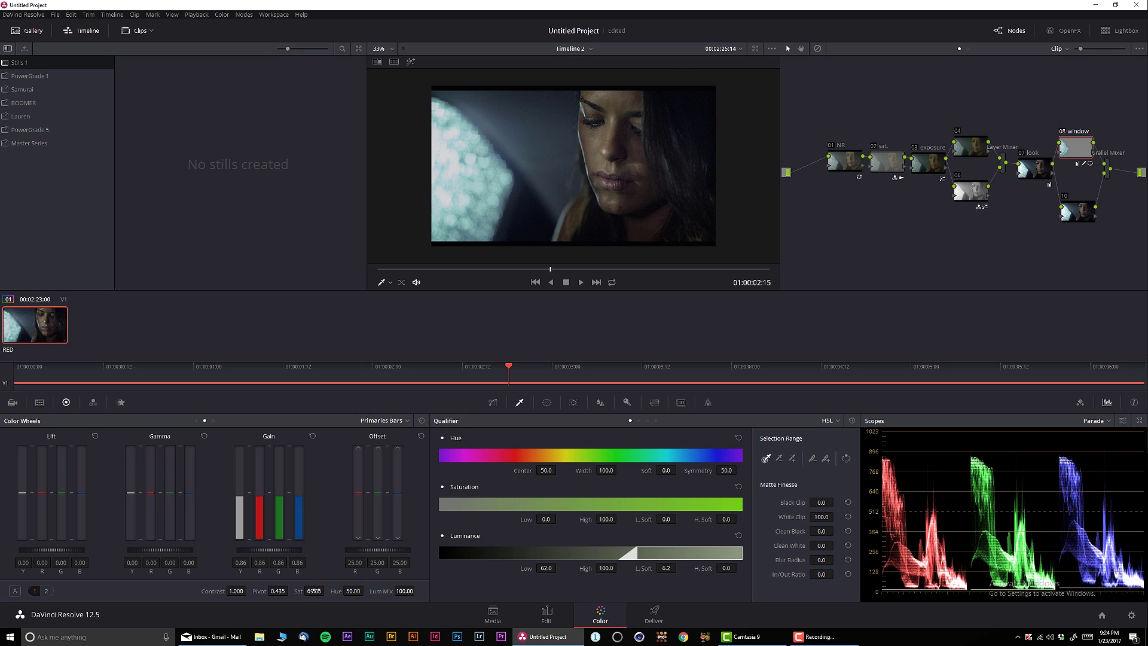
{"action": "left_click_drag", "start_coordinate": [314, 591], "coordinate": [272, 590]}
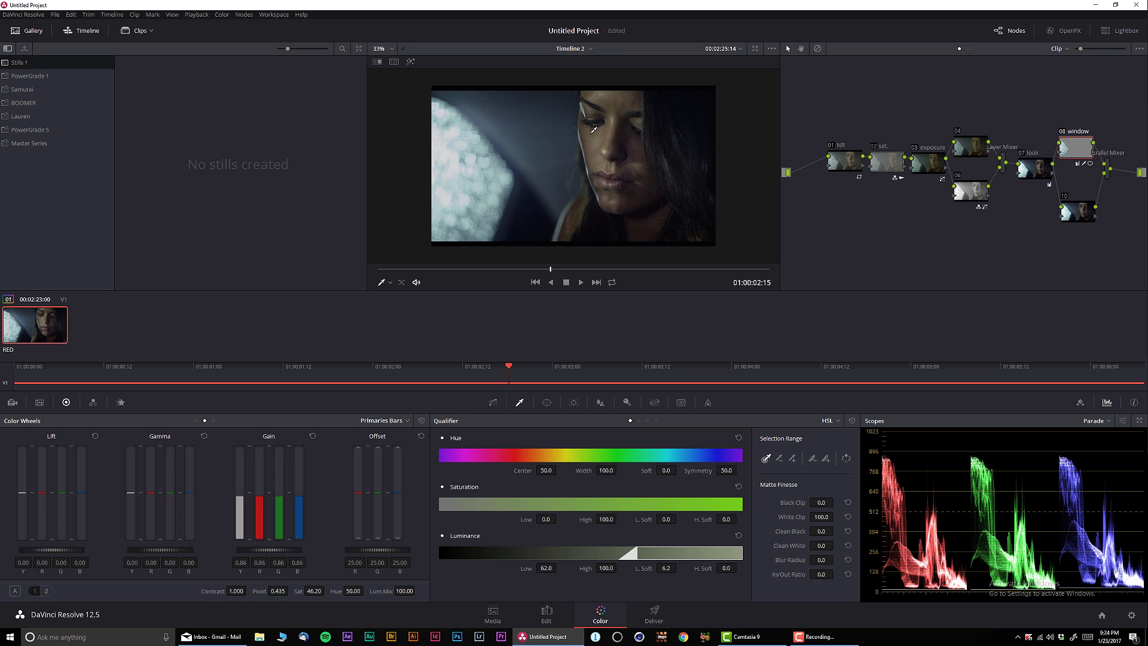
{"action": "left_click_drag", "start_coordinate": [600, 270], "coordinate": [481, 269]}
{"action": "left_click", "coordinate": [1063, 132]}
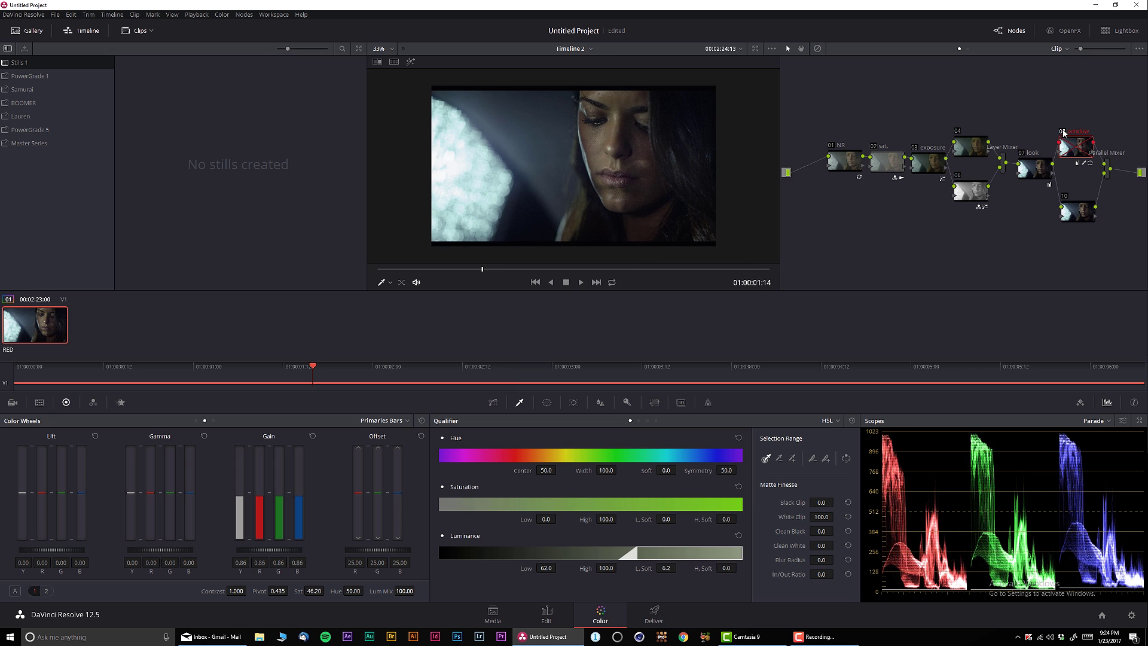
{"action": "left_click", "coordinate": [1063, 132]}
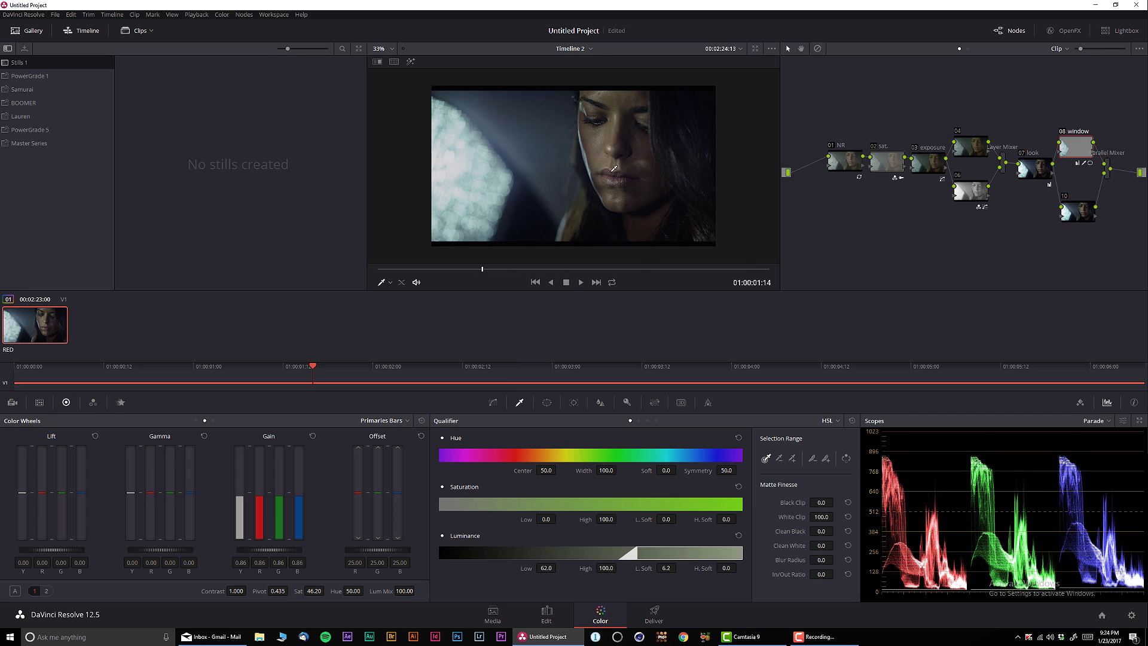
{"action": "left_click_drag", "start_coordinate": [1082, 219], "coordinate": [1081, 207]}
- Label node 10 'V' and give it a wide, soft circle window across the face
{"action": "right_click", "coordinate": [1081, 206]}
{"action": "left_click", "coordinate": [1101, 222]}
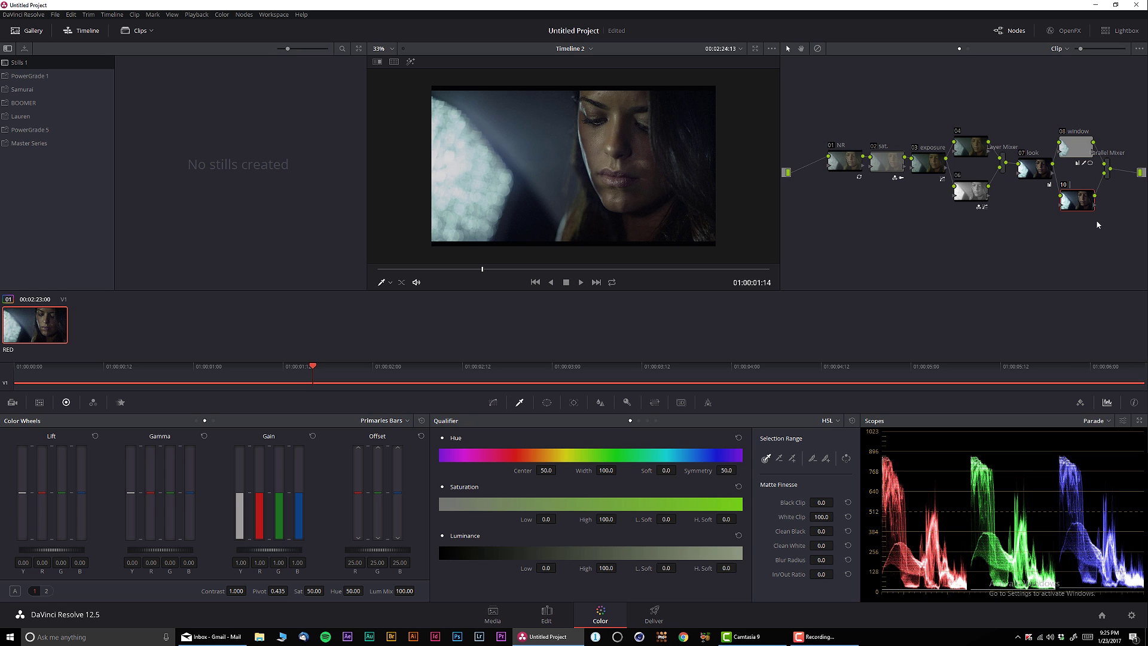
{"action": "left_click", "coordinate": [546, 401]}
{"action": "left_click", "coordinate": [450, 486]}
{"action": "scroll", "coordinate": [548, 185], "scroll_direction": "down", "scroll_amount": 1}
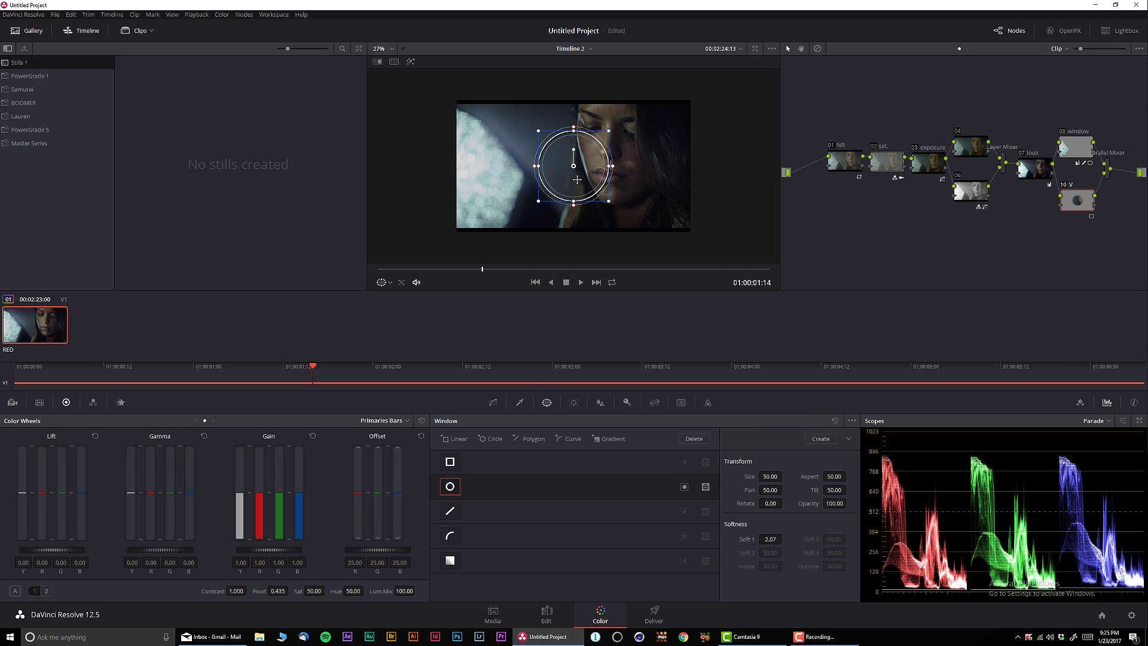
{"action": "left_click_drag", "start_coordinate": [610, 167], "coordinate": [722, 166]}
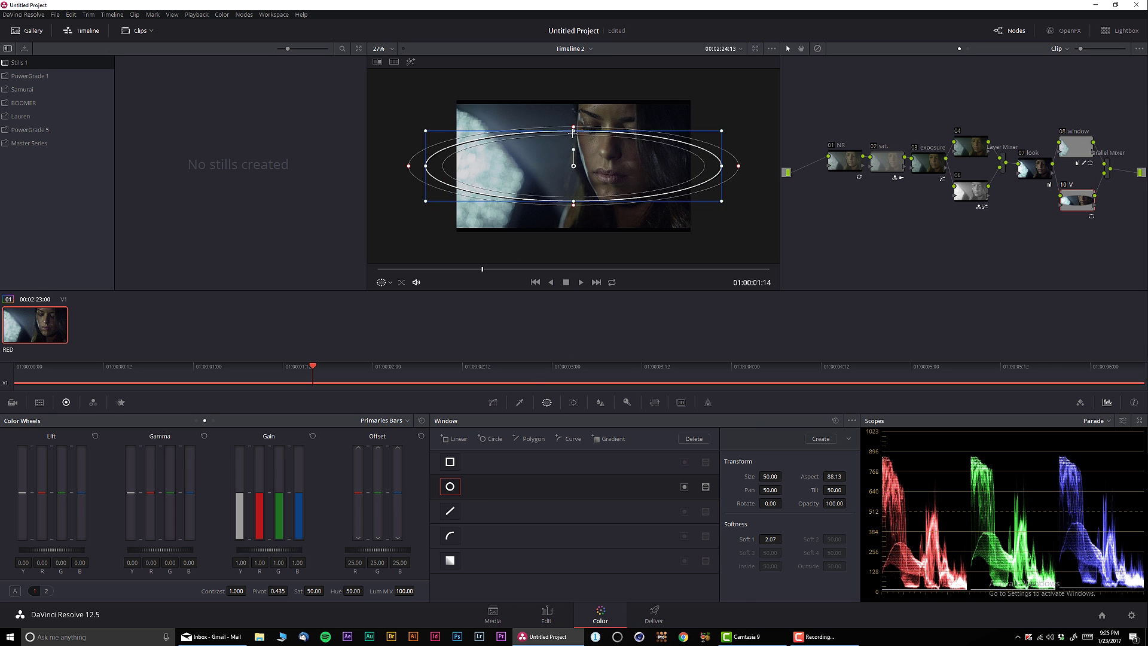
{"action": "left_click_drag", "start_coordinate": [574, 127], "coordinate": [573, 104]}
{"action": "left_click_drag", "start_coordinate": [605, 170], "coordinate": [607, 157]}
{"action": "left_click_drag", "start_coordinate": [726, 154], "coordinate": [801, 154]}
{"action": "scroll", "coordinate": [615, 180], "scroll_direction": "down", "scroll_amount": 1}
{"action": "left_click_drag", "start_coordinate": [576, 155], "coordinate": [580, 154]}
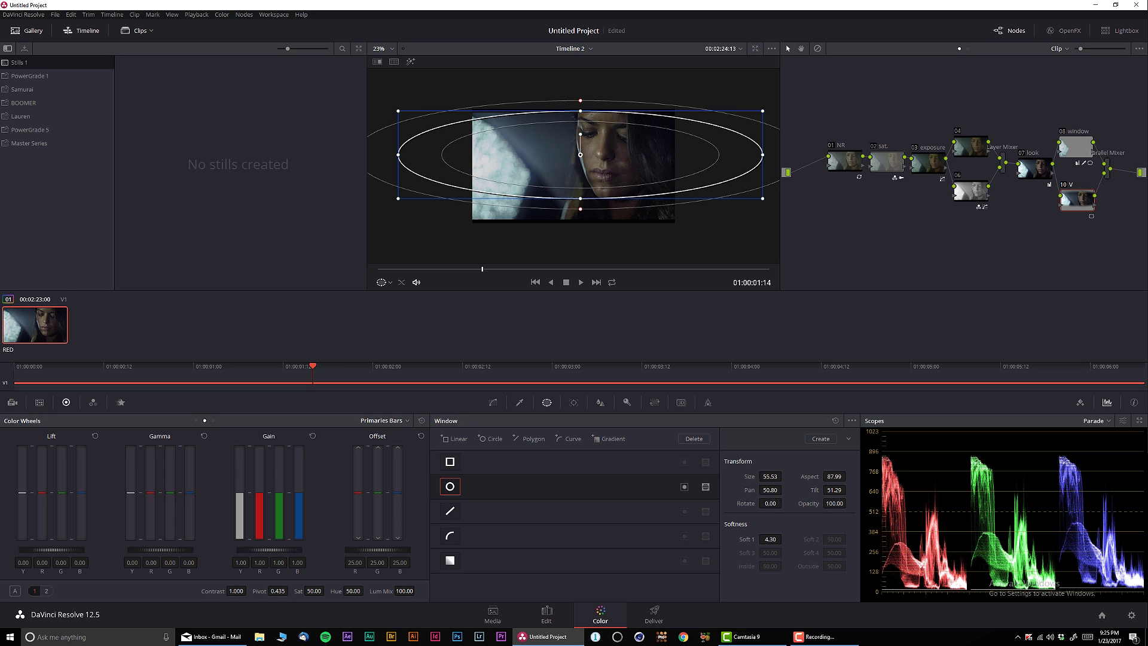
- Set gamma to -0.06, invert the window to darken outside it, and refine the ellipse
{"action": "left_click_drag", "start_coordinate": [160, 550], "coordinate": [205, 553]}
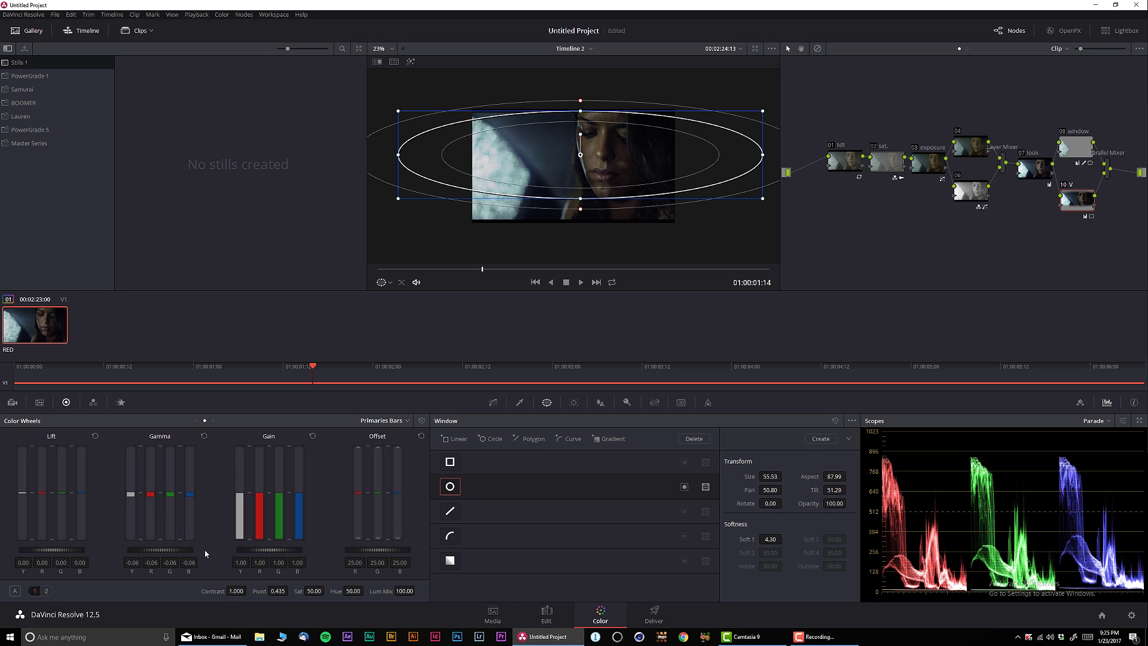
{"action": "left_click", "coordinate": [684, 487]}
{"action": "left_click_drag", "start_coordinate": [611, 172], "coordinate": [611, 173]}
{"action": "left_click_drag", "start_coordinate": [576, 117], "coordinate": [578, 99]}
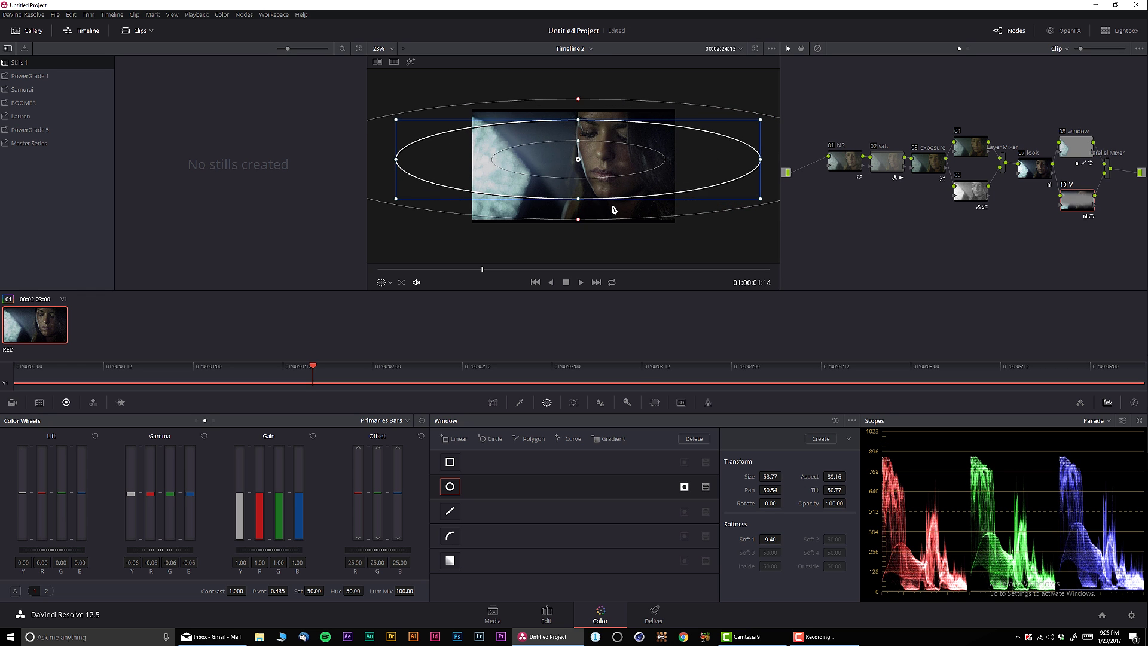
{"action": "left_click_drag", "start_coordinate": [607, 189], "coordinate": [610, 186]}
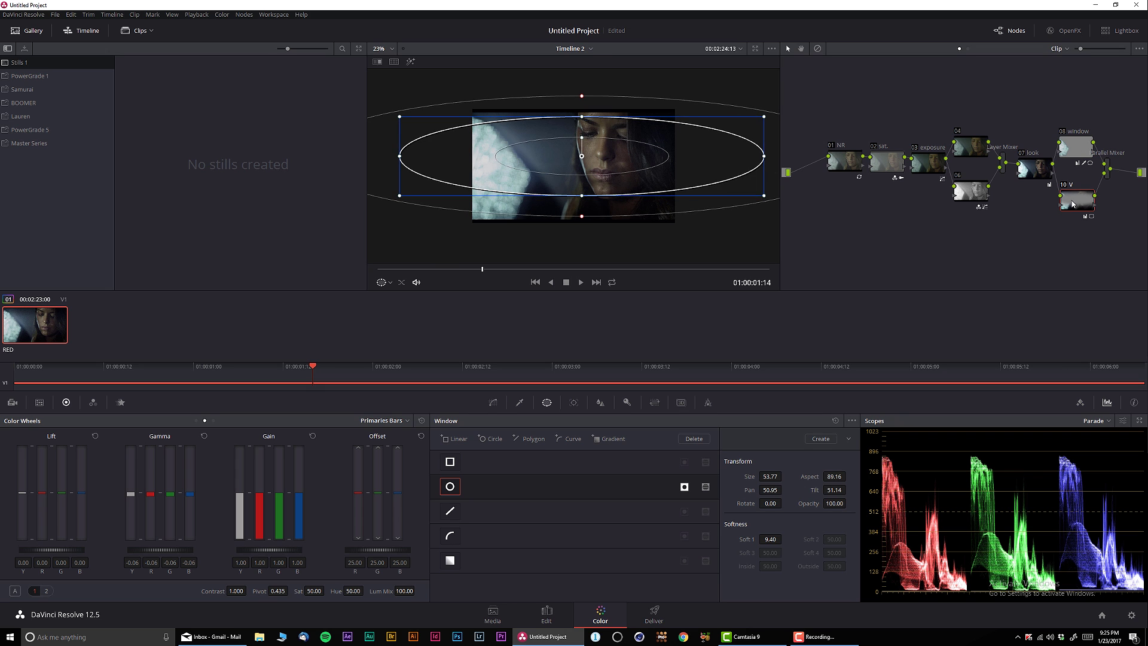
- Compare the vignette on and off zoomed in, then shift the whole node tree left
{"action": "key", "text": "ctrl+equal"}
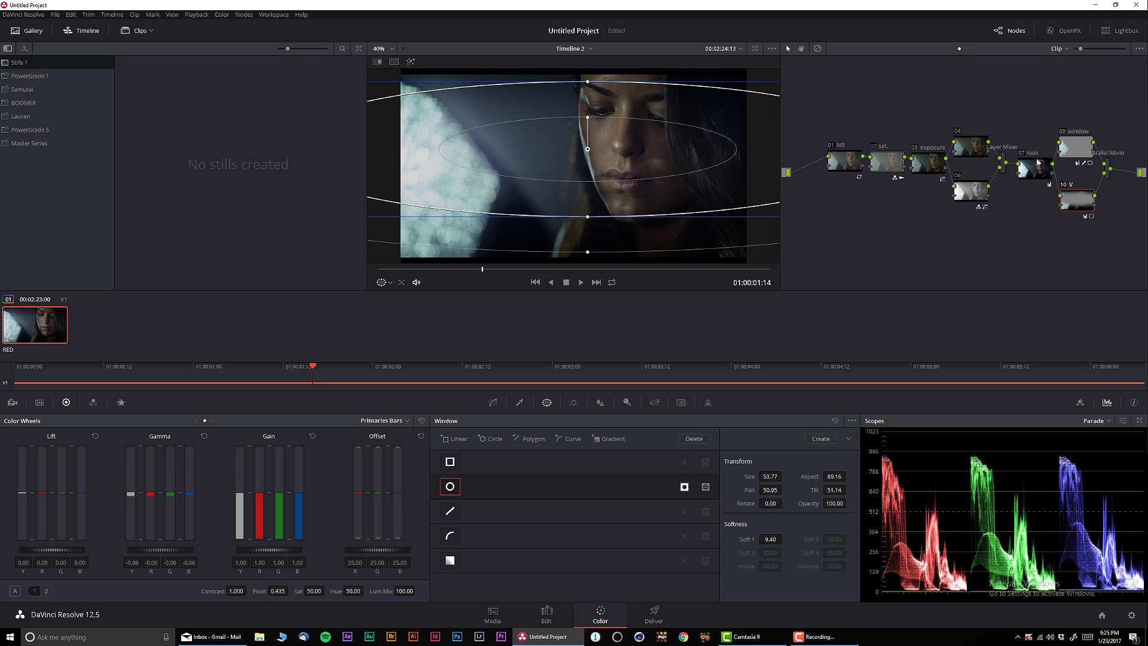
{"action": "left_click", "coordinate": [1063, 186]}
{"action": "left_click", "coordinate": [1063, 186]}
{"action": "key", "text": "ctrl+minus"}
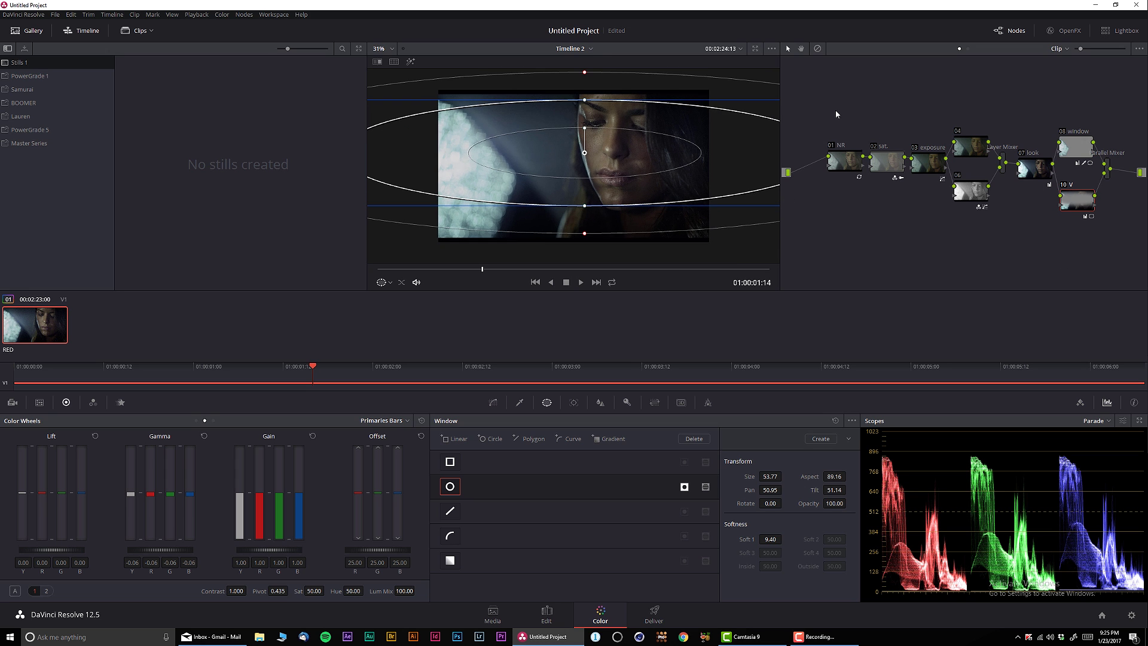
{"action": "left_click_drag", "start_coordinate": [835, 113], "coordinate": [1110, 257]}
{"action": "left_click_drag", "start_coordinate": [889, 164], "coordinate": [856, 164]}
{"action": "left_click", "coordinate": [1044, 258]}
- Add a serial node after the Parallel Mixer and compare the grade with the ungraded clip full-screen
{"action": "left_click", "coordinate": [1074, 178]}
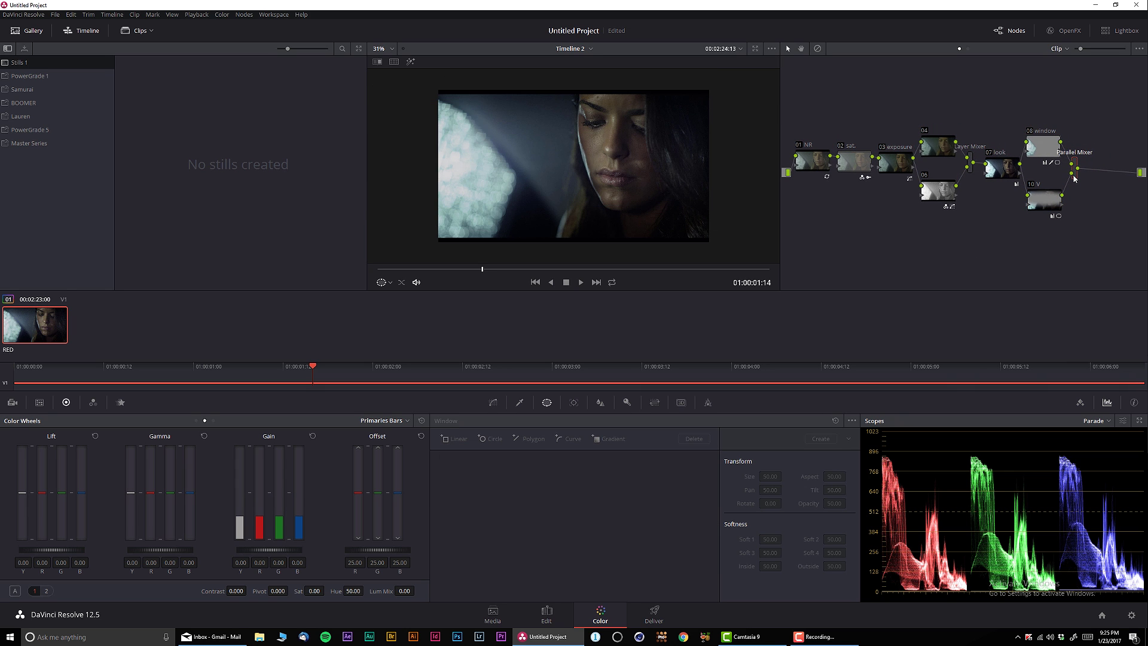
{"action": "key", "text": "alt+s"}
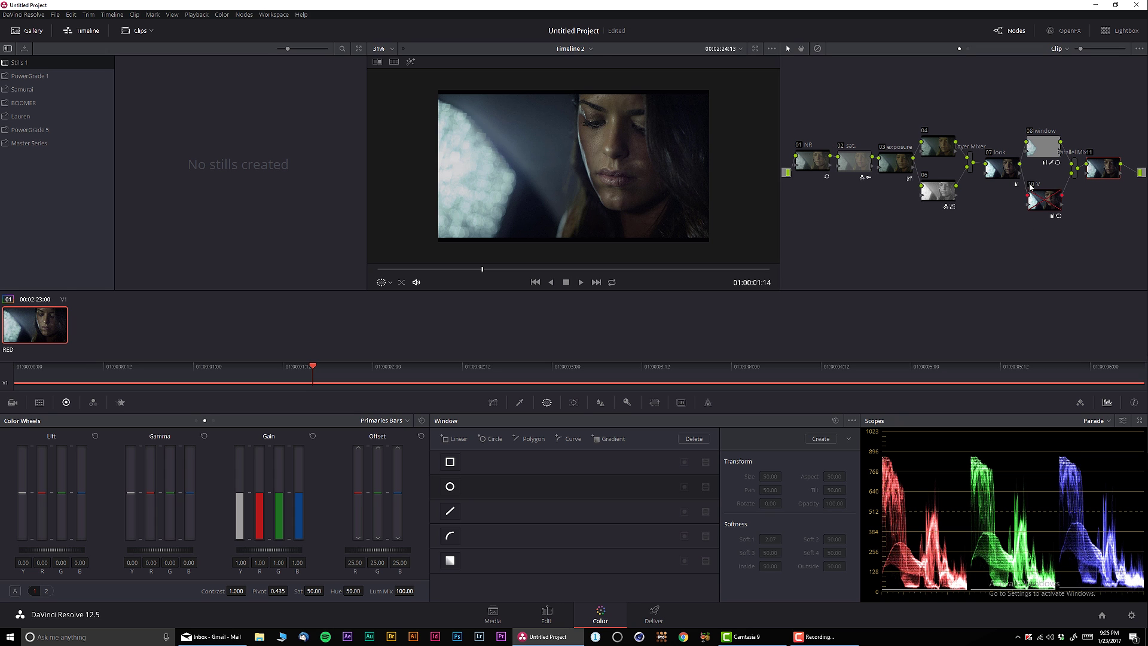
{"action": "key", "text": "alt+f"}
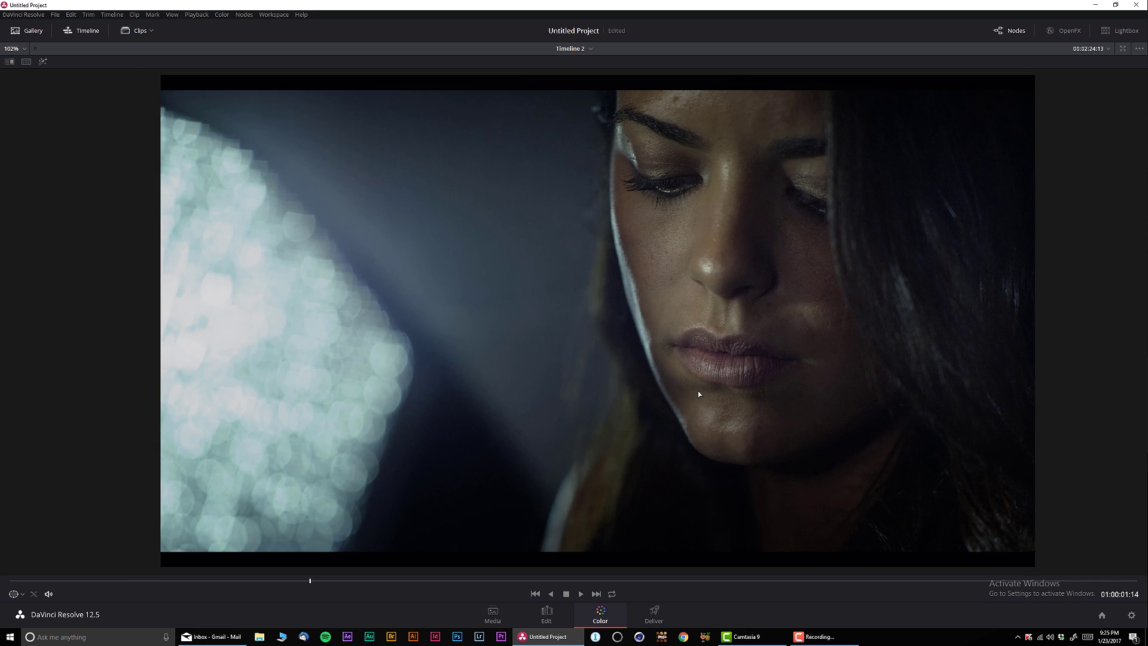
{"action": "key", "text": "shift+d"}
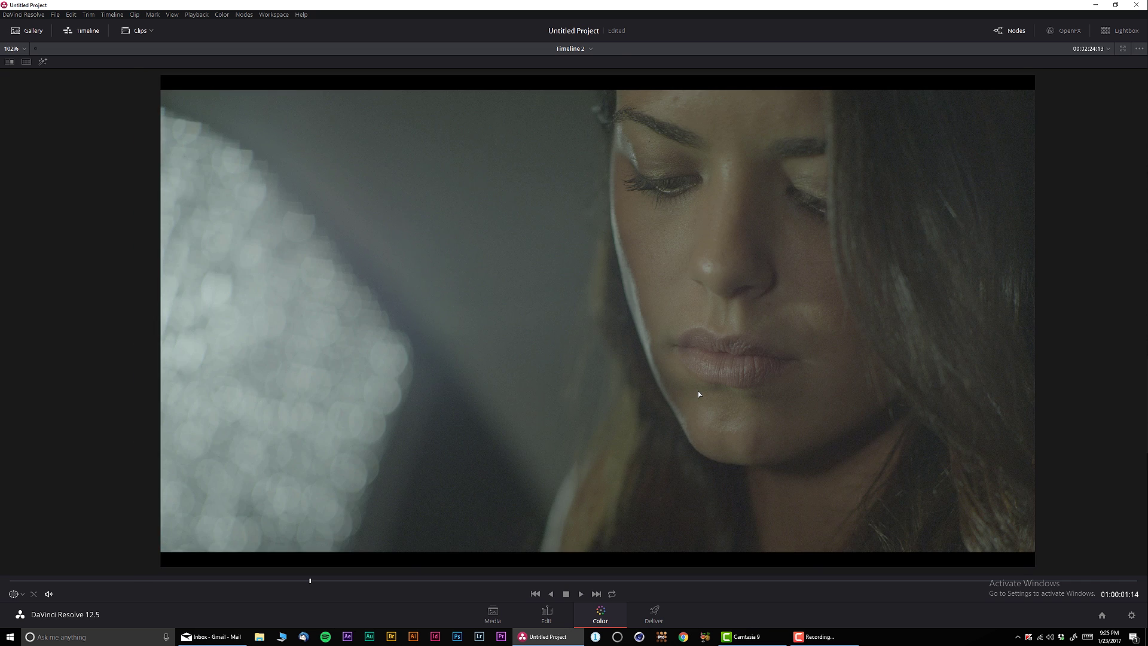
{"action": "key", "text": "shift+d"}
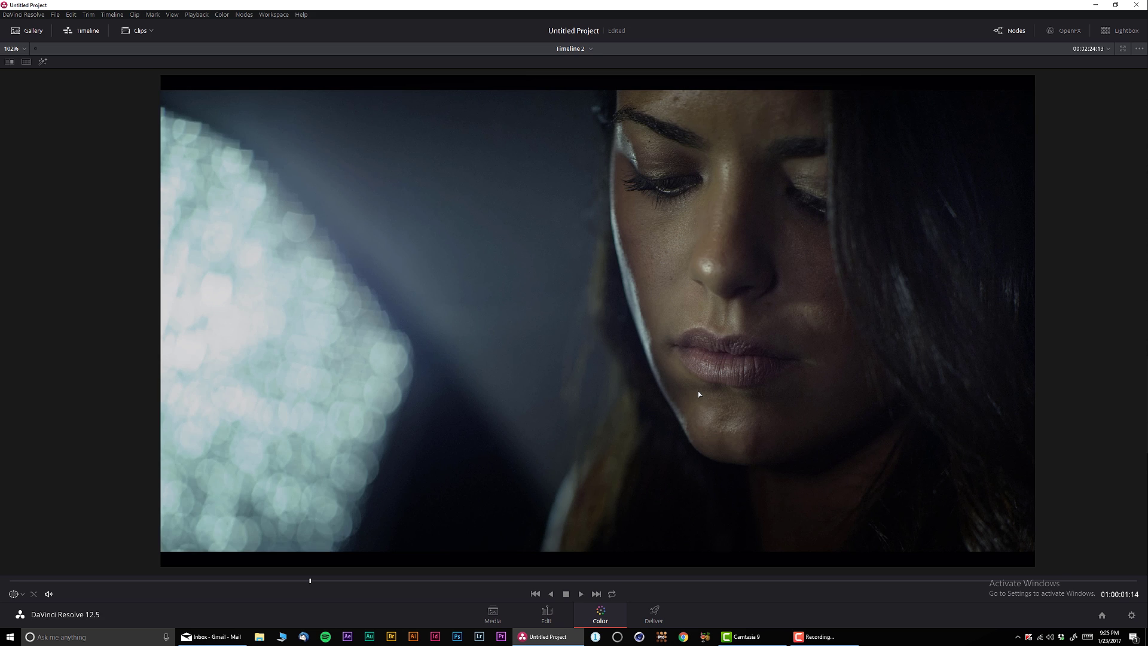
{"action": "key", "text": "alt+f"}
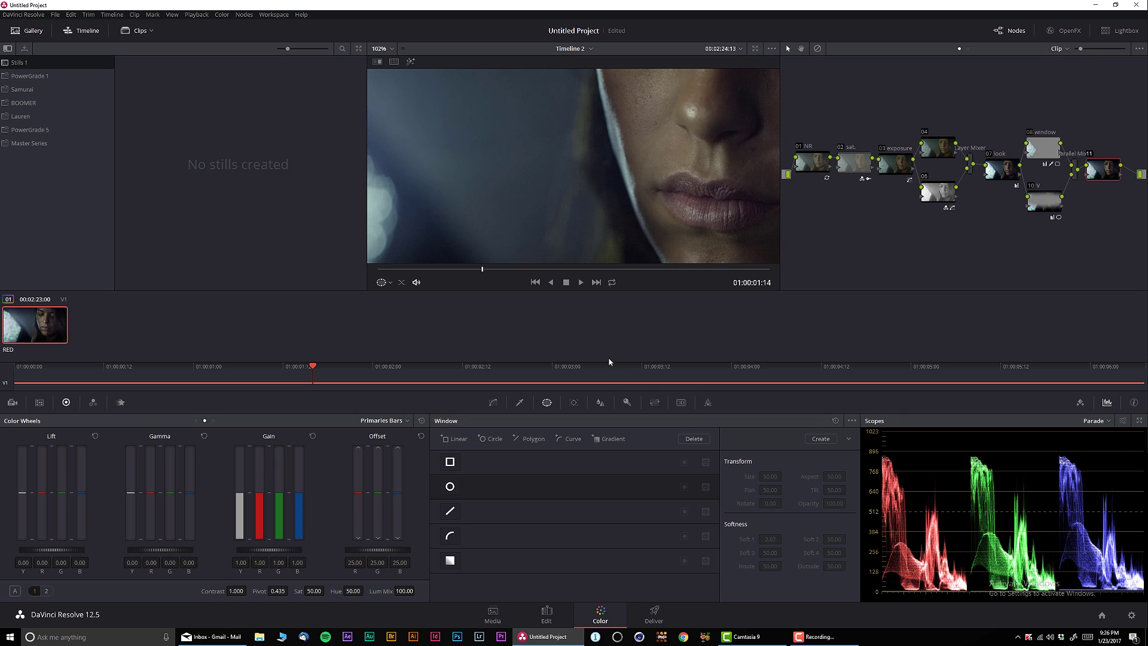
{"action": "scroll", "coordinate": [613, 209], "scroll_direction": "down", "scroll_amount": 5}
{"action": "scroll", "coordinate": [616, 205], "scroll_direction": "down", "scroll_amount": 3}
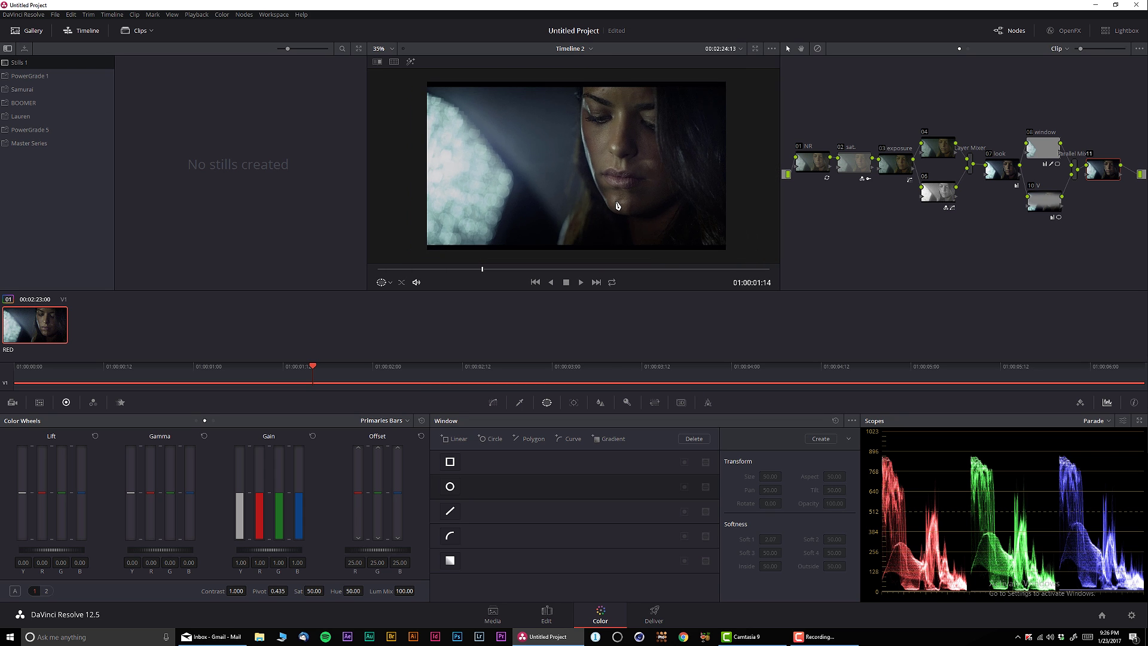
- Add parallel node 12 below 10 V and label it 'relighting'
{"action": "left_click", "coordinate": [1045, 210]}
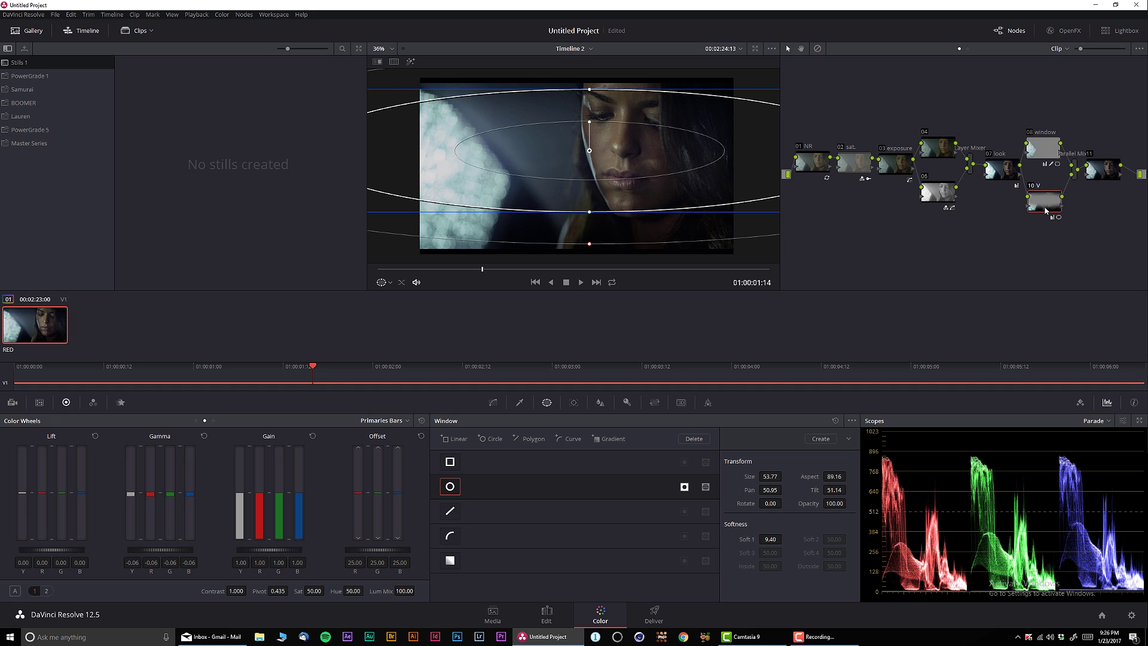
{"action": "key", "text": "alt+p"}
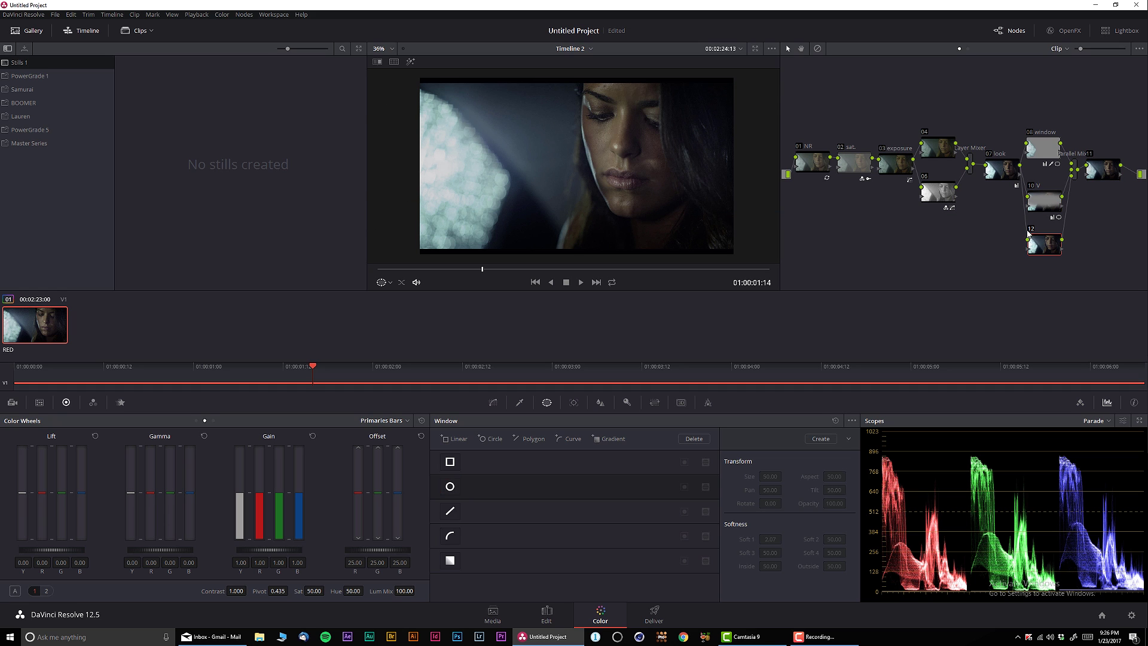
{"action": "right_click", "coordinate": [1047, 249]}
{"action": "left_click", "coordinate": [1065, 268]}
{"action": "type", "text": "relighting"}
{"action": "key", "text": "Return"}
- Draw a closed ten-point curve window around the woman's face and the light behind her
{"action": "scroll", "coordinate": [541, 171], "scroll_direction": "down", "scroll_amount": 1}
{"action": "left_click", "coordinate": [450, 536]}
{"action": "scroll", "coordinate": [406, 120], "scroll_direction": "down", "scroll_amount": 2}
{"action": "scroll", "coordinate": [407, 120], "scroll_direction": "down", "scroll_amount": 2}
{"action": "left_click", "coordinate": [426, 101]}
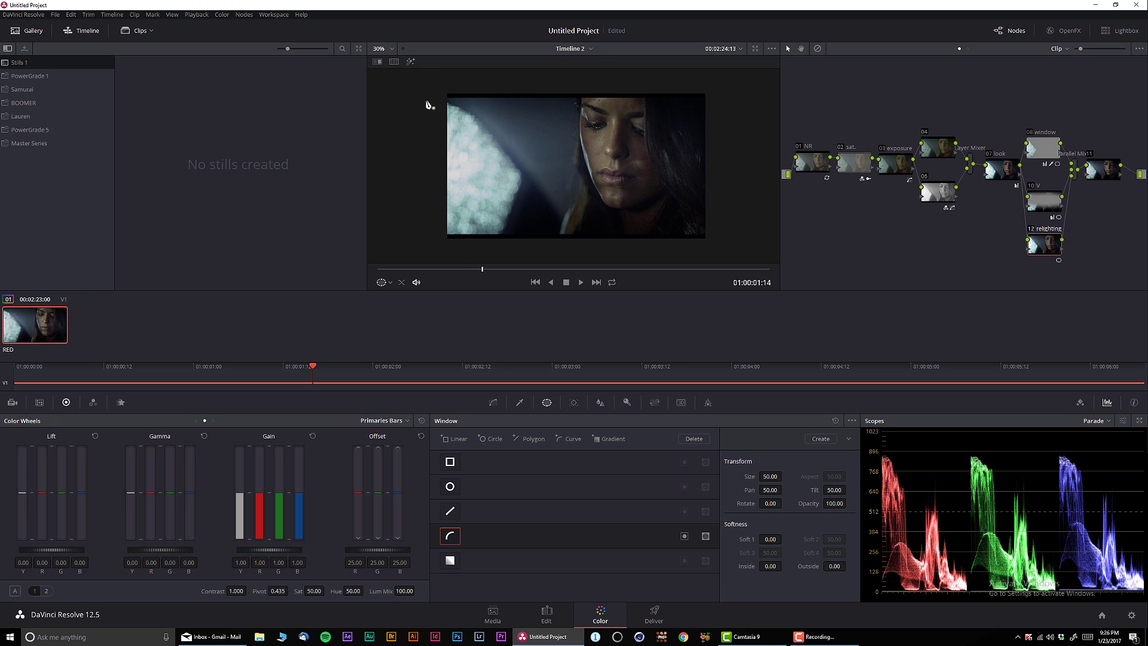
{"action": "left_click", "coordinate": [507, 107]}
{"action": "left_click", "coordinate": [597, 105]}
{"action": "left_click", "coordinate": [677, 126]}
{"action": "left_click", "coordinate": [691, 172]}
{"action": "left_click", "coordinate": [656, 201]}
{"action": "left_click", "coordinate": [570, 205]}
{"action": "left_click", "coordinate": [495, 192]}
{"action": "left_click", "coordinate": [432, 169]}
{"action": "left_click", "coordinate": [423, 132]}
{"action": "left_click", "coordinate": [426, 100]}
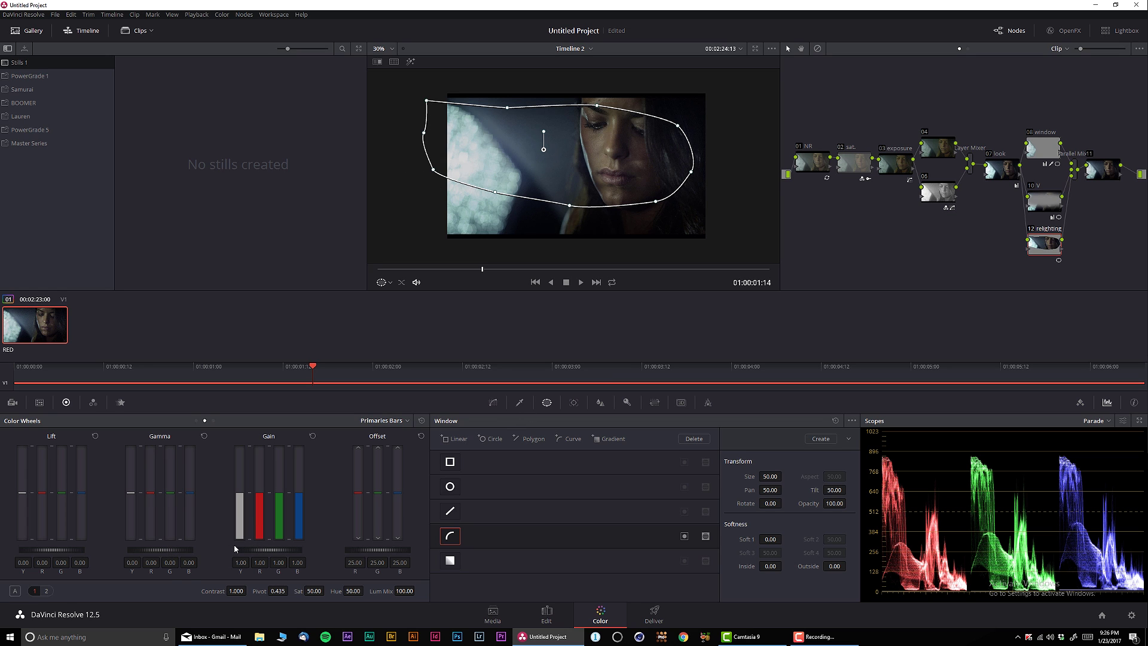
- Raise gain inside the window to 1.14, soften its inside edge to 5.32, and reshape its top
{"action": "left_click_drag", "start_coordinate": [264, 553], "coordinate": [293, 552]}
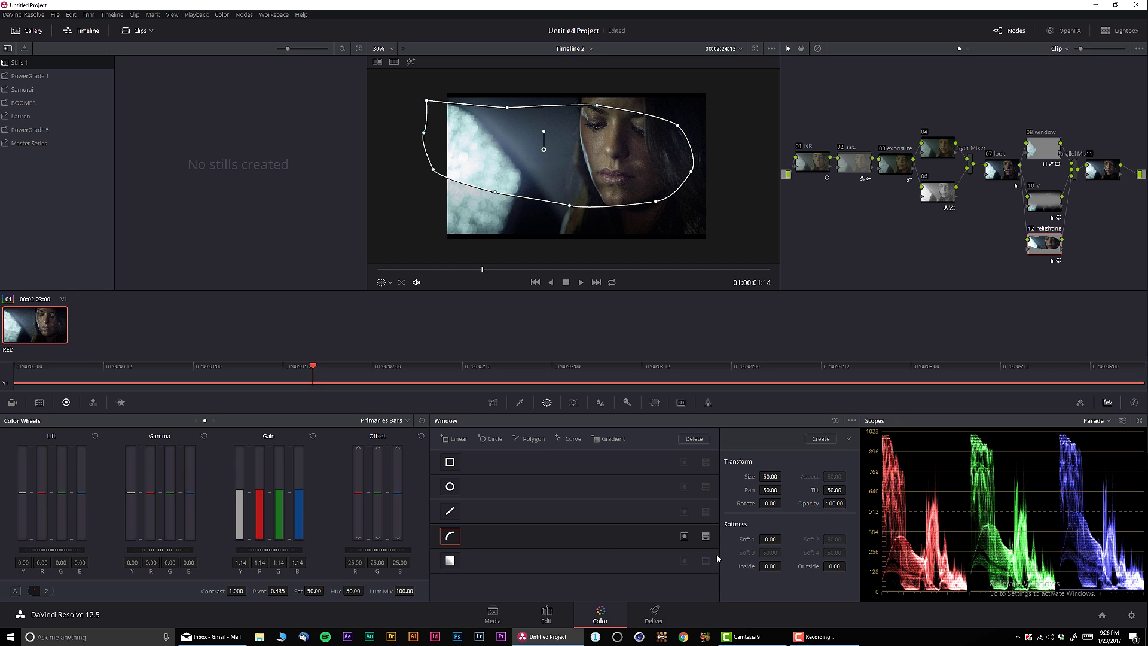
{"action": "left_click_drag", "start_coordinate": [770, 568], "coordinate": [507, 192]}
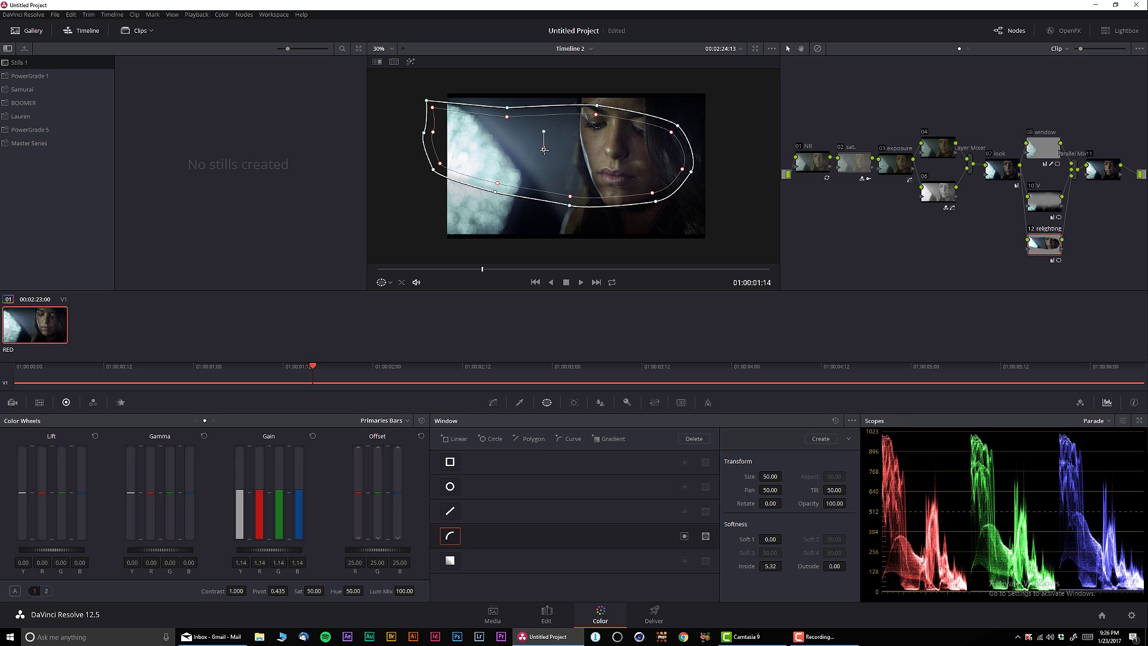
{"action": "left_click_drag", "start_coordinate": [544, 149], "coordinate": [548, 139]}
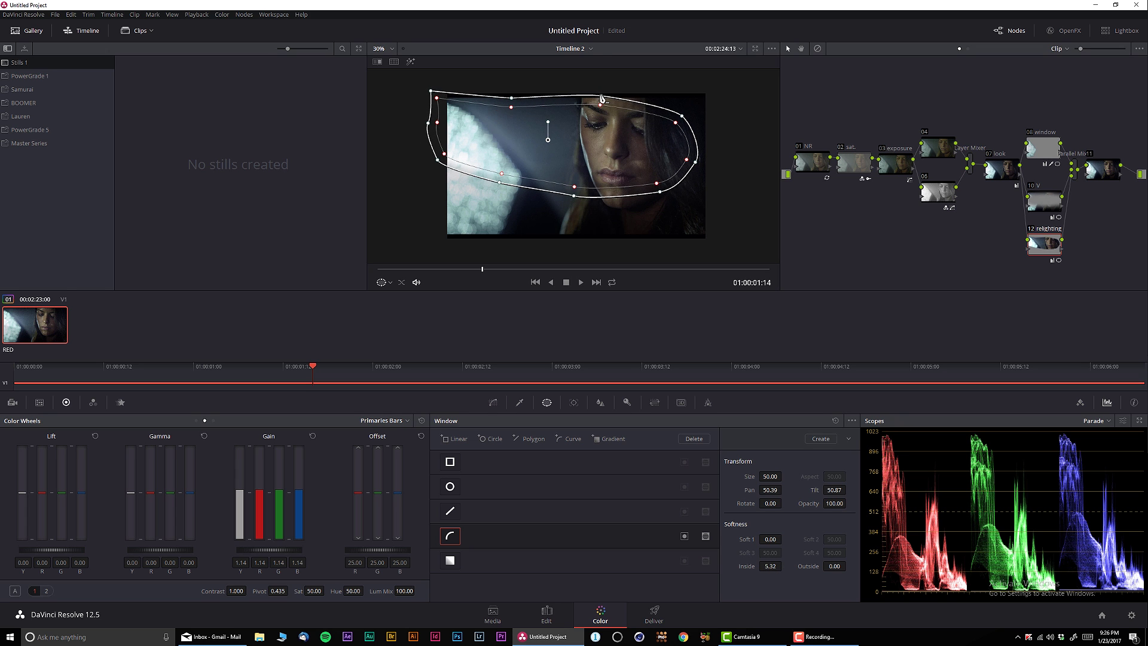
{"action": "left_click_drag", "start_coordinate": [599, 97], "coordinate": [606, 117]}
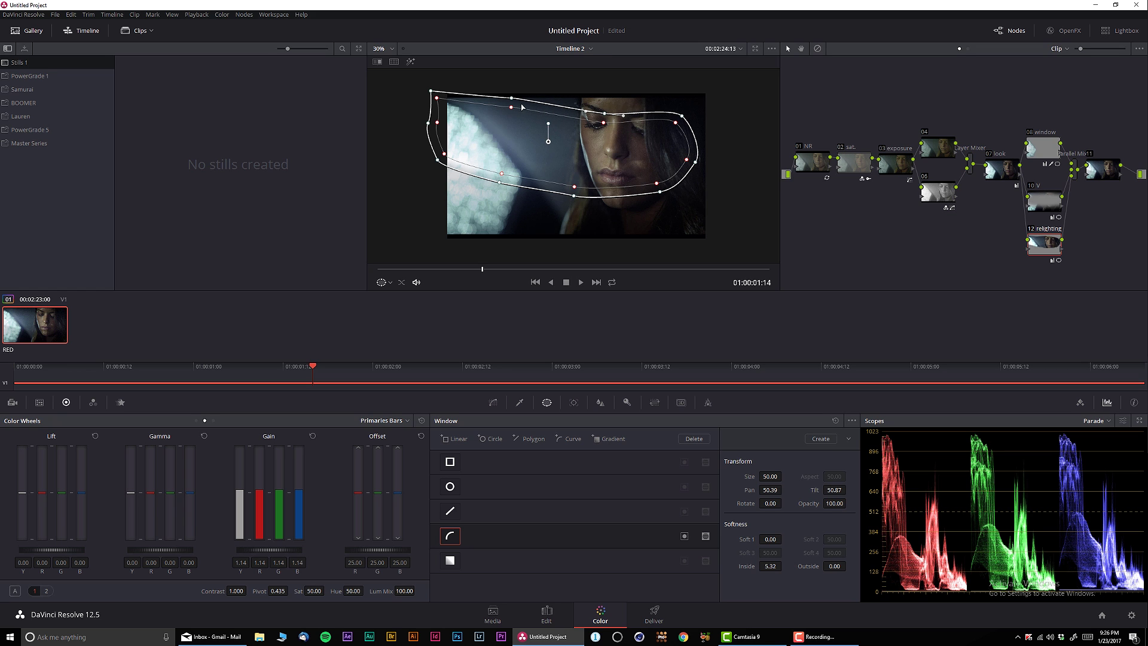
{"action": "left_click_drag", "start_coordinate": [512, 97], "coordinate": [500, 106]}
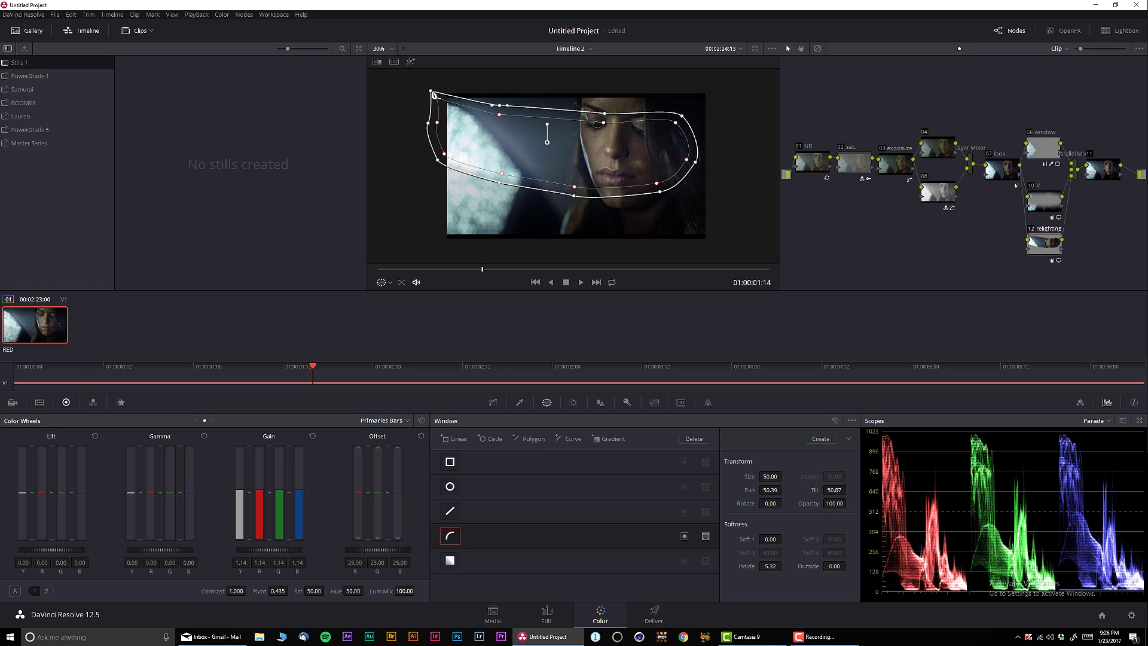
{"action": "left_click_drag", "start_coordinate": [430, 90], "coordinate": [436, 105]}
{"action": "left_click_drag", "start_coordinate": [605, 120], "coordinate": [610, 105]}
- Tighten the window's right and bottom edges and set outside softness to 2.84
{"action": "left_click", "coordinate": [681, 117]}
{"action": "left_click_drag", "start_coordinate": [679, 117], "coordinate": [676, 113]}
{"action": "left_click_drag", "start_coordinate": [697, 169], "coordinate": [650, 186]}
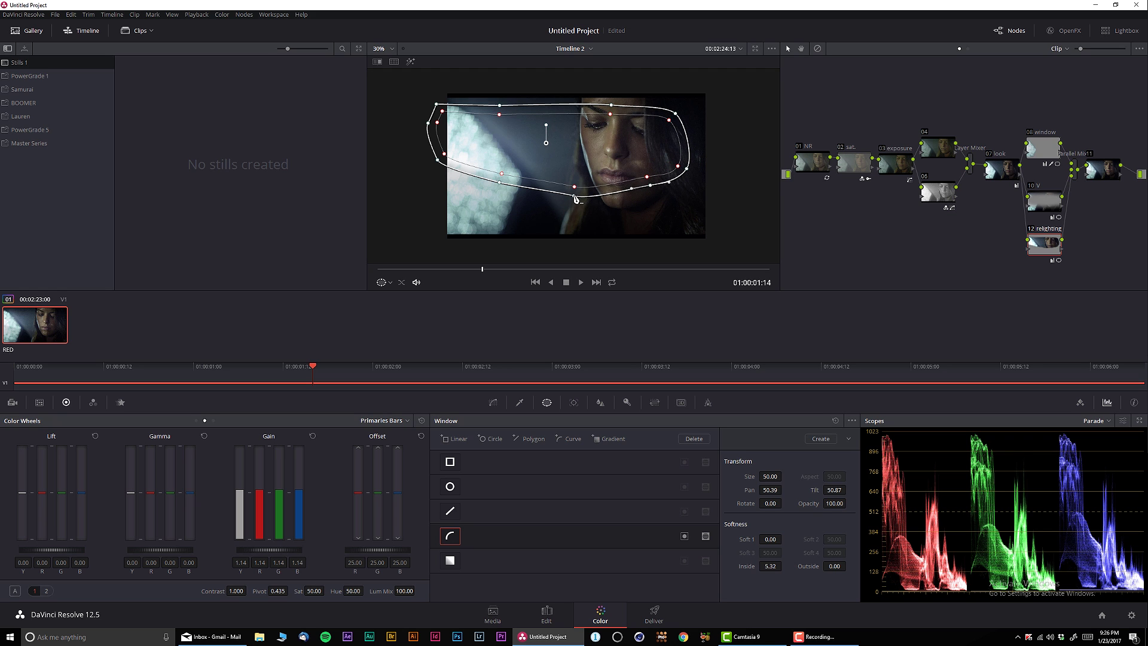
{"action": "left_click_drag", "start_coordinate": [574, 196], "coordinate": [565, 187]}
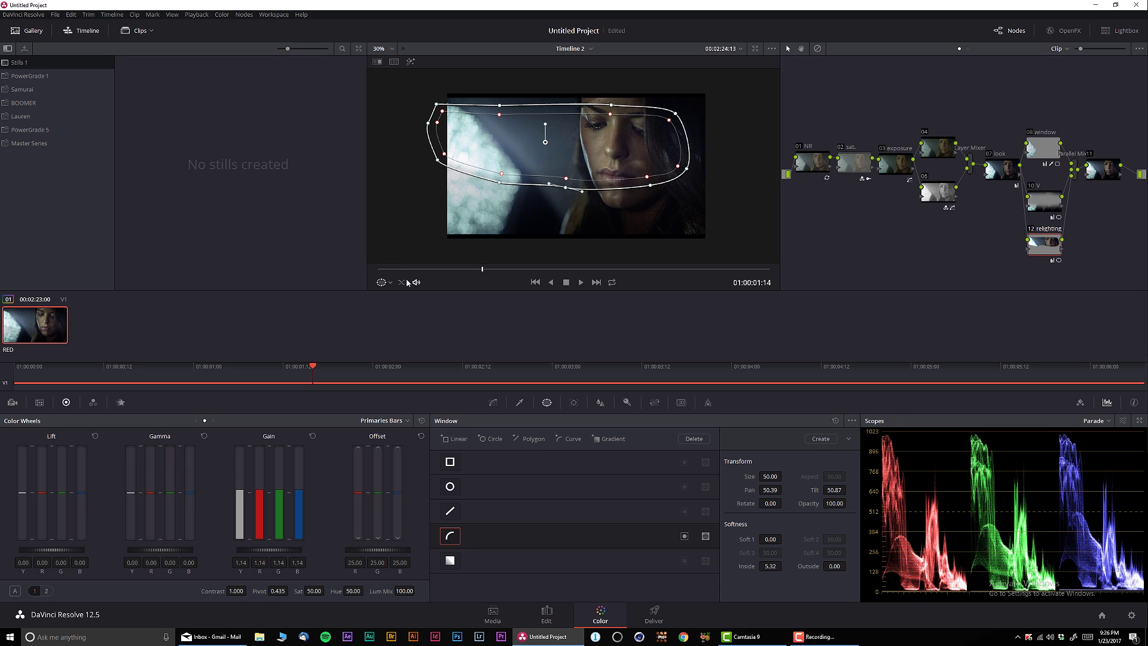
{"action": "left_click_drag", "start_coordinate": [833, 566], "coordinate": [843, 567]}
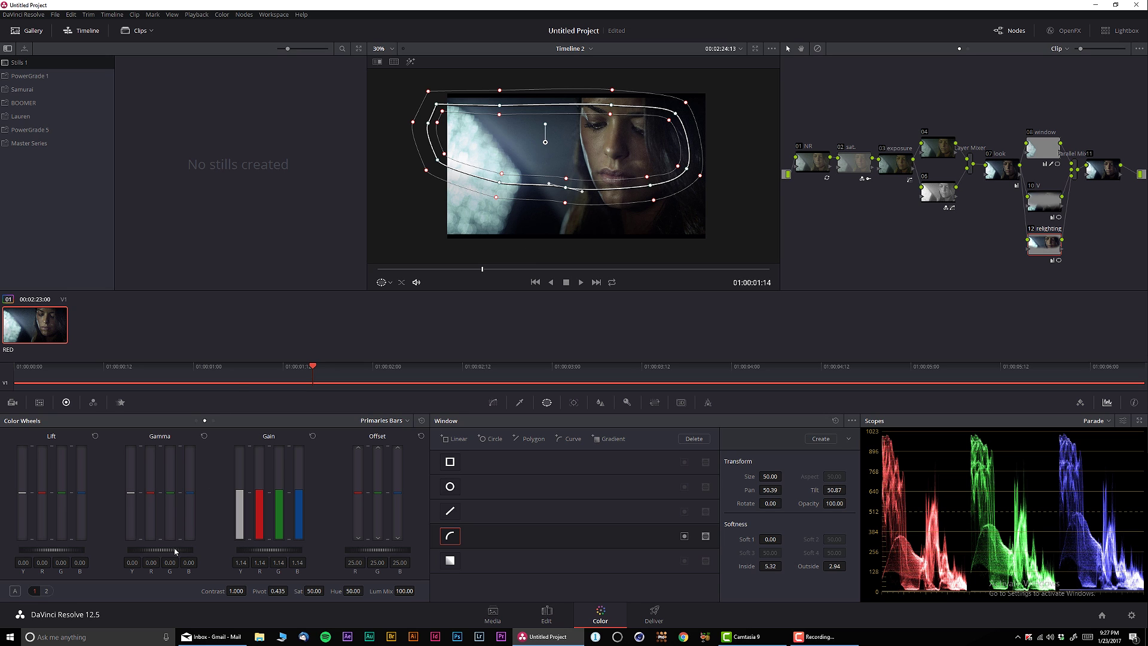
- Lift the midtones slightly and toggle the relighting node off and on to compare
{"action": "left_click_drag", "start_coordinate": [161, 549], "coordinate": [166, 549]}
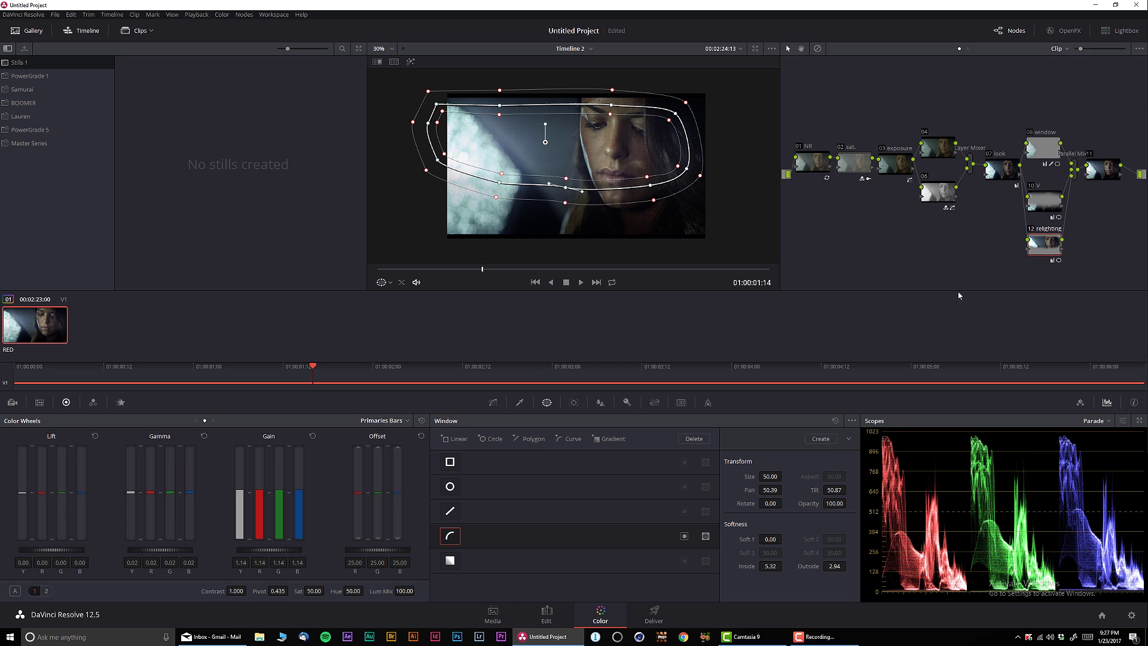
{"action": "left_click", "coordinate": [1029, 231]}
{"action": "left_click", "coordinate": [1030, 231]}
{"action": "left_click", "coordinate": [1086, 177]}
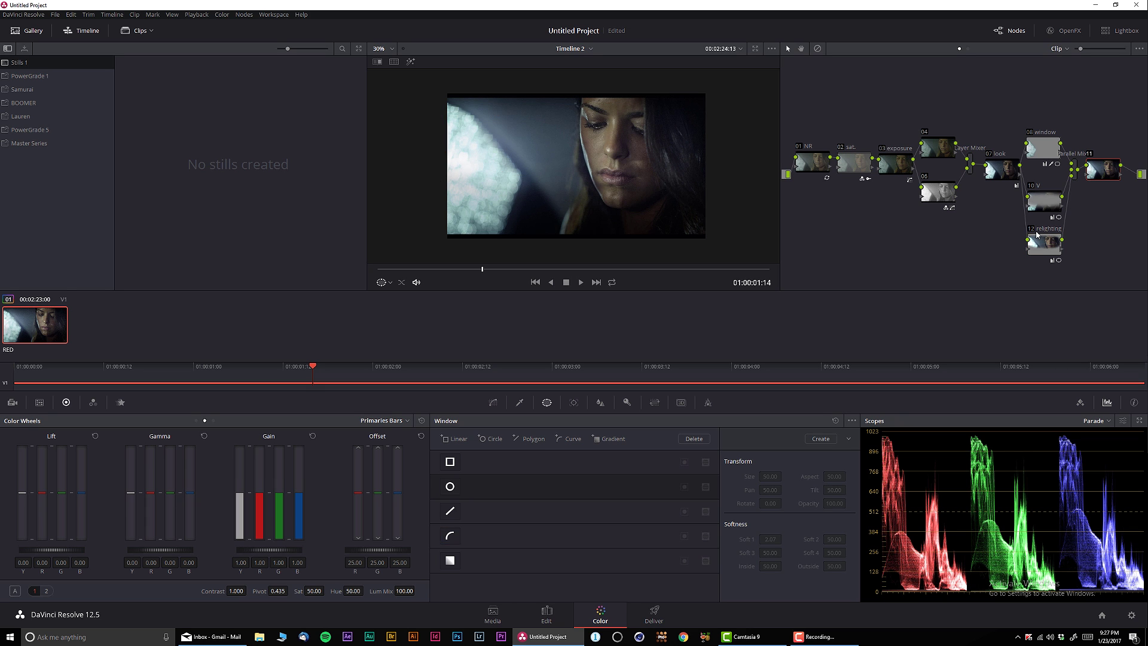
{"action": "left_click", "coordinate": [1031, 231]}
{"action": "left_click", "coordinate": [1031, 231]}
{"action": "left_click", "coordinate": [1039, 244]}
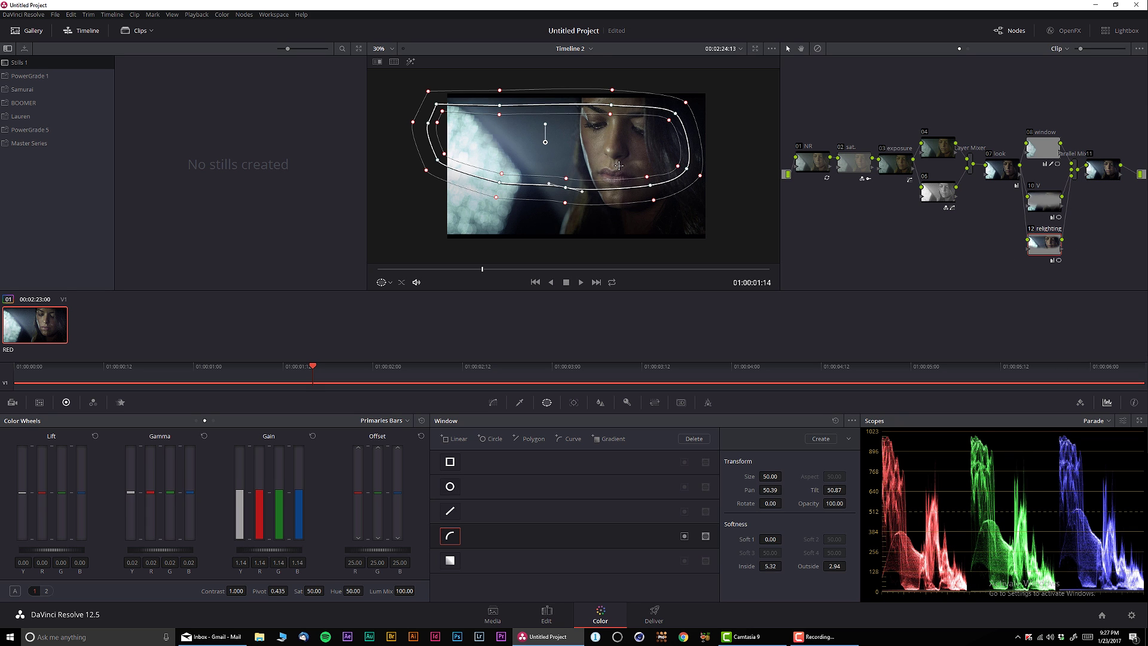
- Raise inside softness to 11.16 and pull the window's right-side points inward
{"action": "left_click_drag", "start_coordinate": [770, 566], "coordinate": [783, 566]}
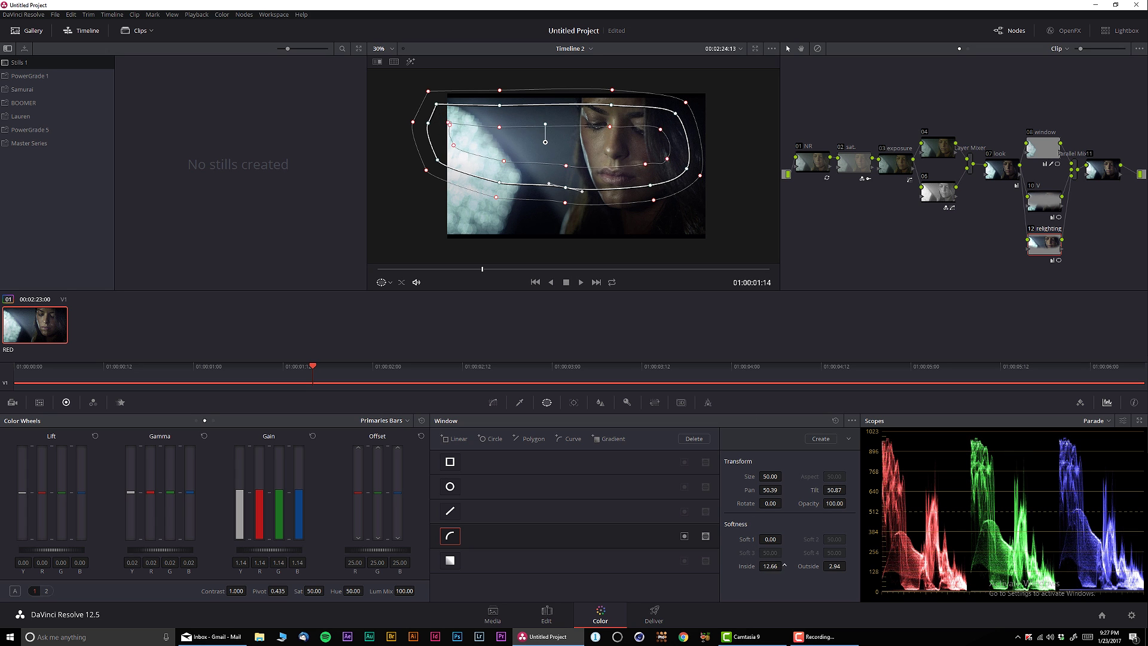
{"action": "left_click_drag", "start_coordinate": [784, 566], "coordinate": [784, 566]}
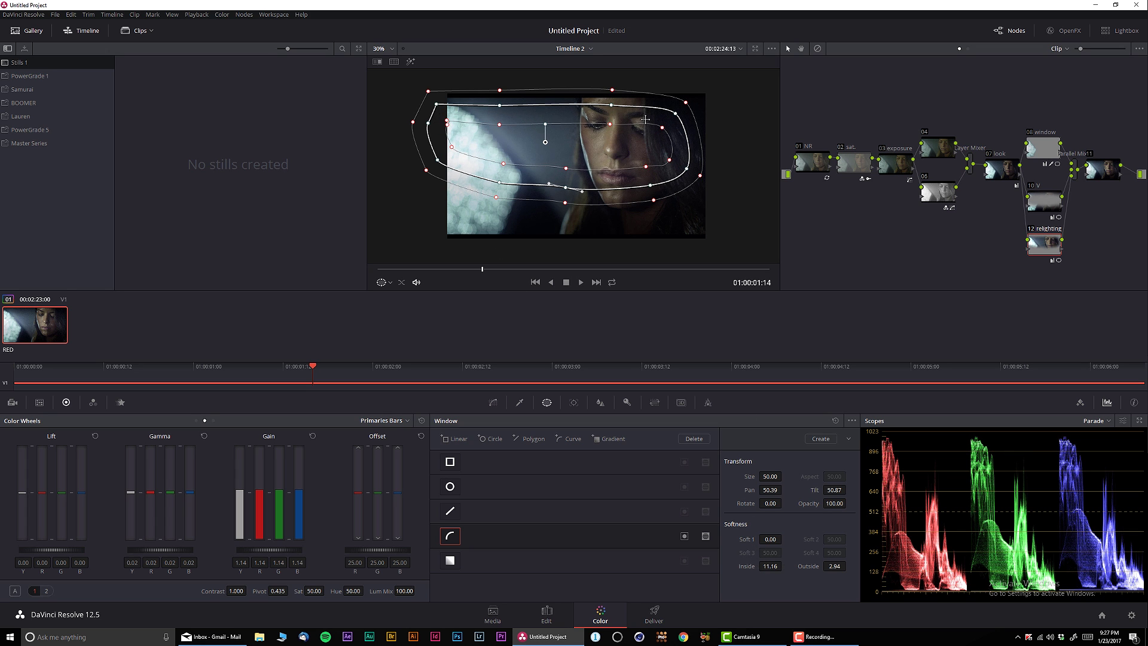
{"action": "left_click", "coordinate": [1103, 172]}
{"action": "left_click", "coordinate": [1043, 253]}
{"action": "left_click_drag", "start_coordinate": [663, 114], "coordinate": [662, 110]}
{"action": "left_click_drag", "start_coordinate": [686, 170], "coordinate": [669, 177]}
{"action": "left_click_drag", "start_coordinate": [663, 111], "coordinate": [664, 119]}
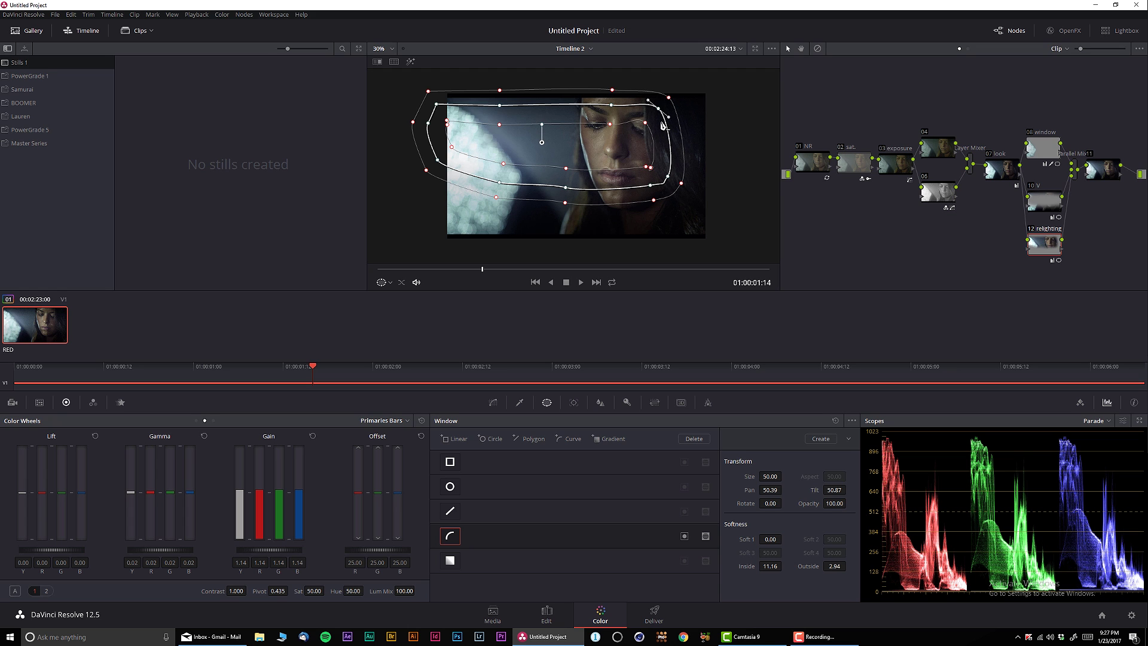
{"action": "left_click", "coordinate": [1103, 180]}
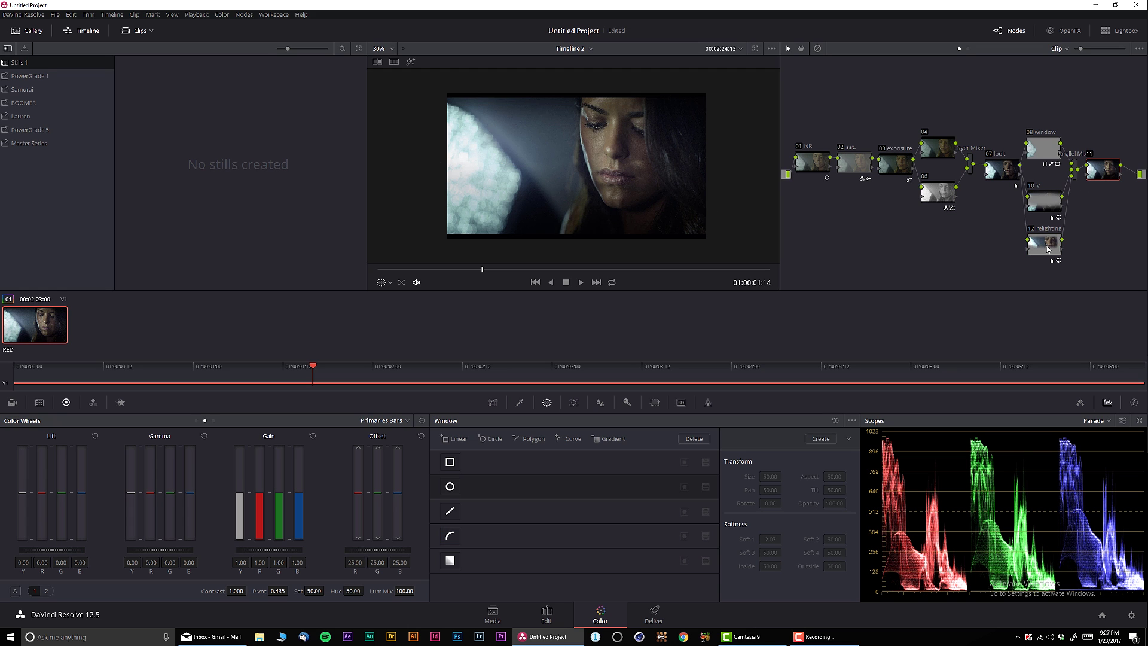
{"action": "left_click", "coordinate": [1043, 243]}
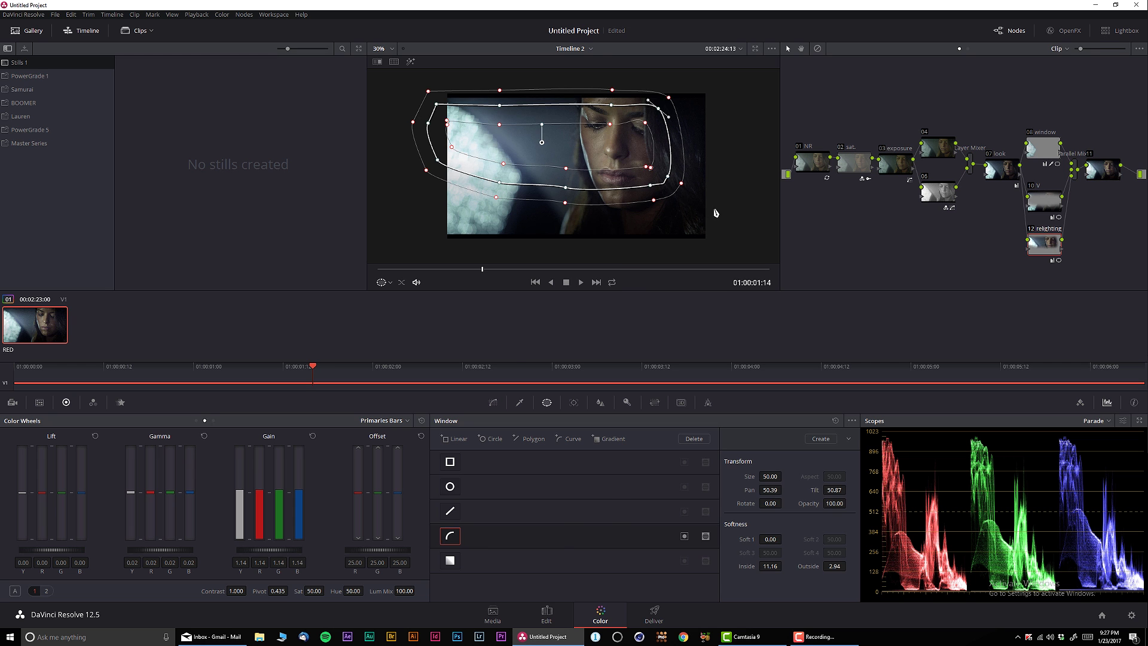
- Inspect the relighting window in the enlarged viewer, then return to the normal layout
{"action": "key", "text": "alt+f"}
{"action": "scroll", "coordinate": [732, 307], "scroll_direction": "up", "scroll_amount": 5}
{"action": "scroll", "coordinate": [675, 307], "scroll_direction": "up", "scroll_amount": 1}
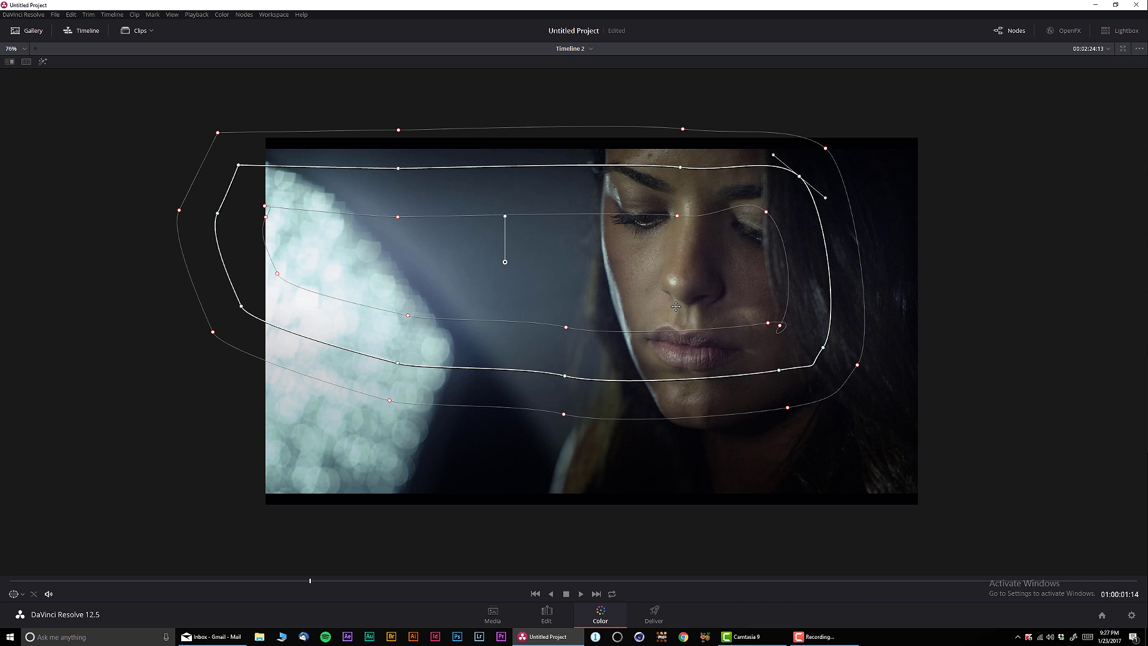
{"action": "key", "text": "alt+f"}
{"action": "scroll", "coordinate": [662, 147], "scroll_direction": "down", "scroll_amount": 2}
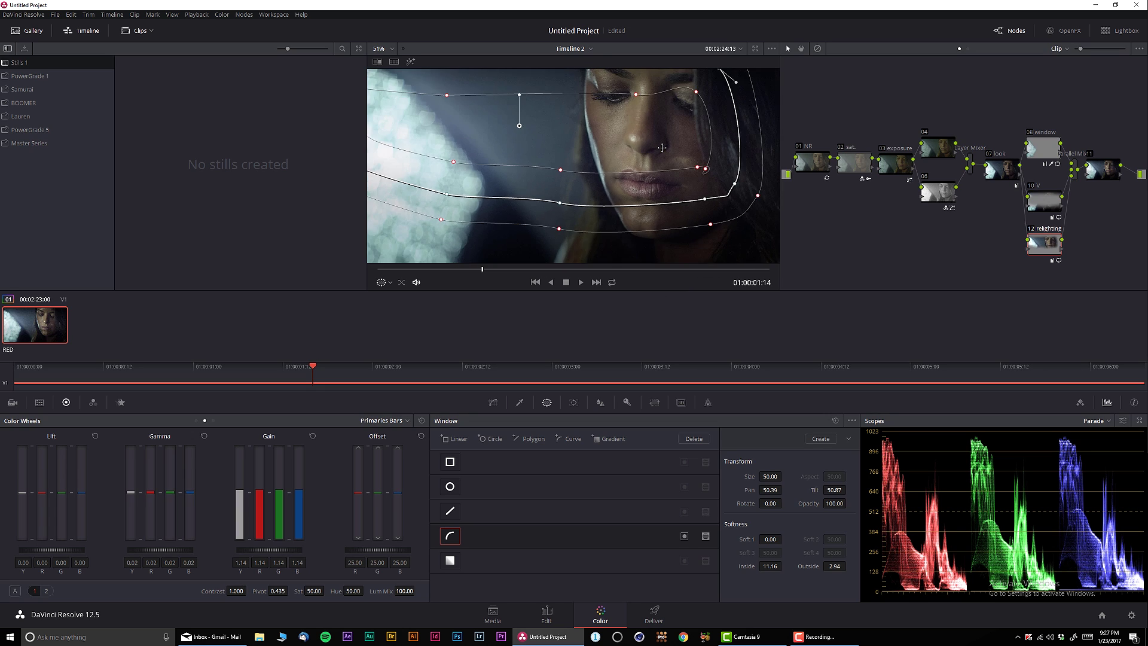
{"action": "scroll", "coordinate": [657, 106], "scroll_direction": "down", "scroll_amount": 2}
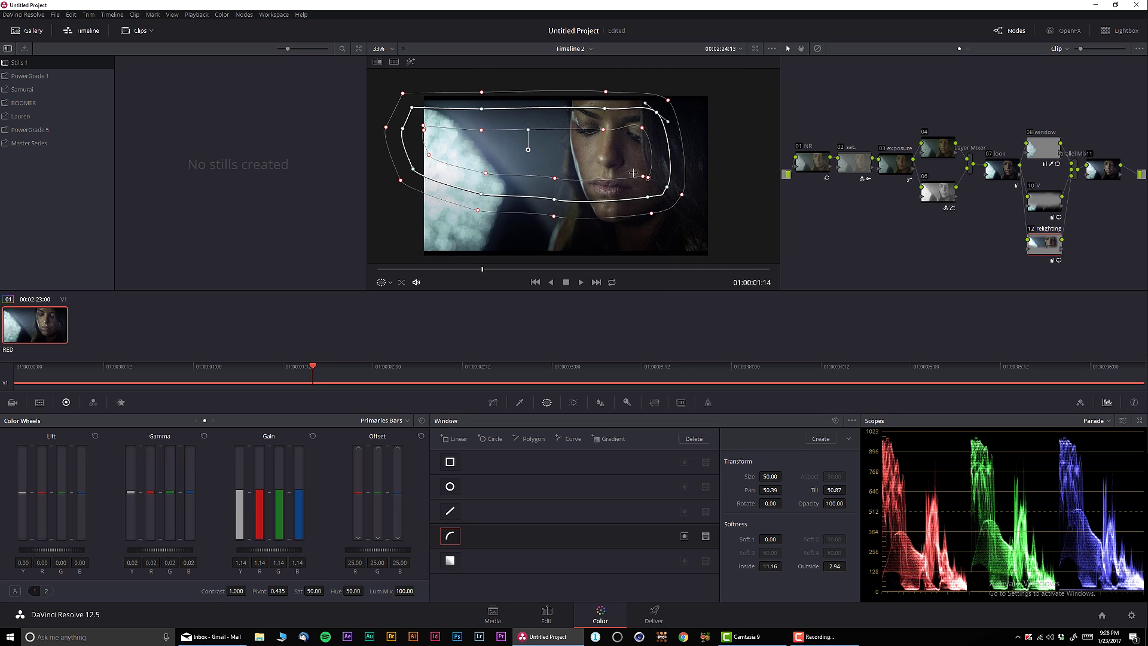
- Bypass and restore the whole grade twice to compare it with the original clip
{"action": "left_click", "coordinate": [1109, 174]}
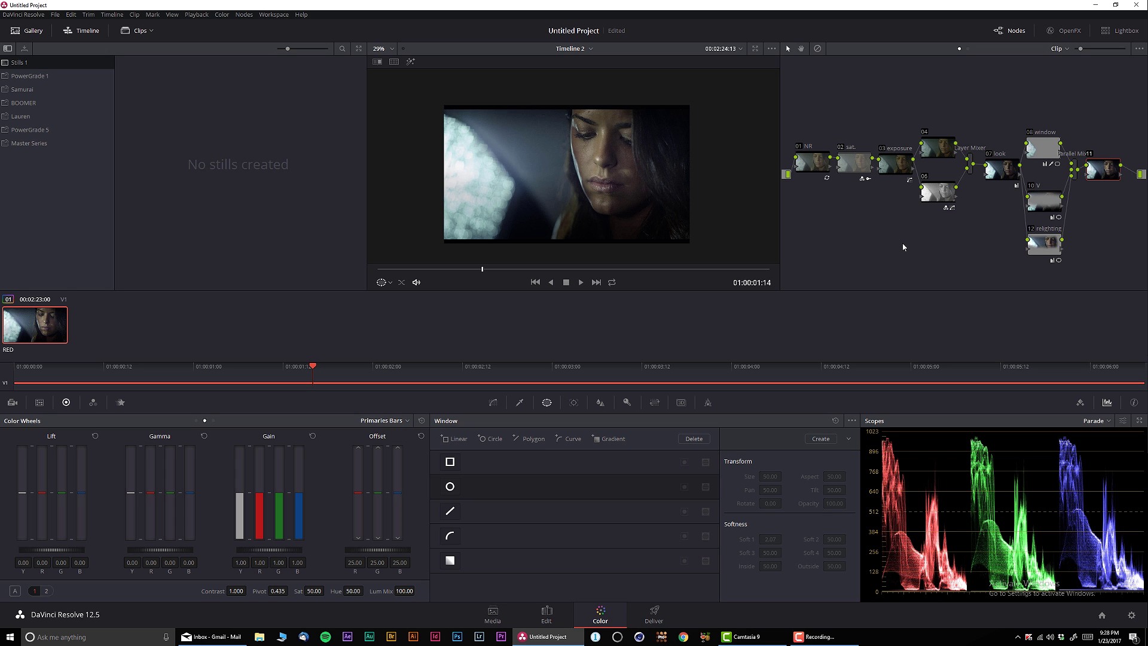
{"action": "key", "text": "alt+d"}
{"action": "key", "text": "alt+d"}
{"action": "key", "text": "alt+d"}
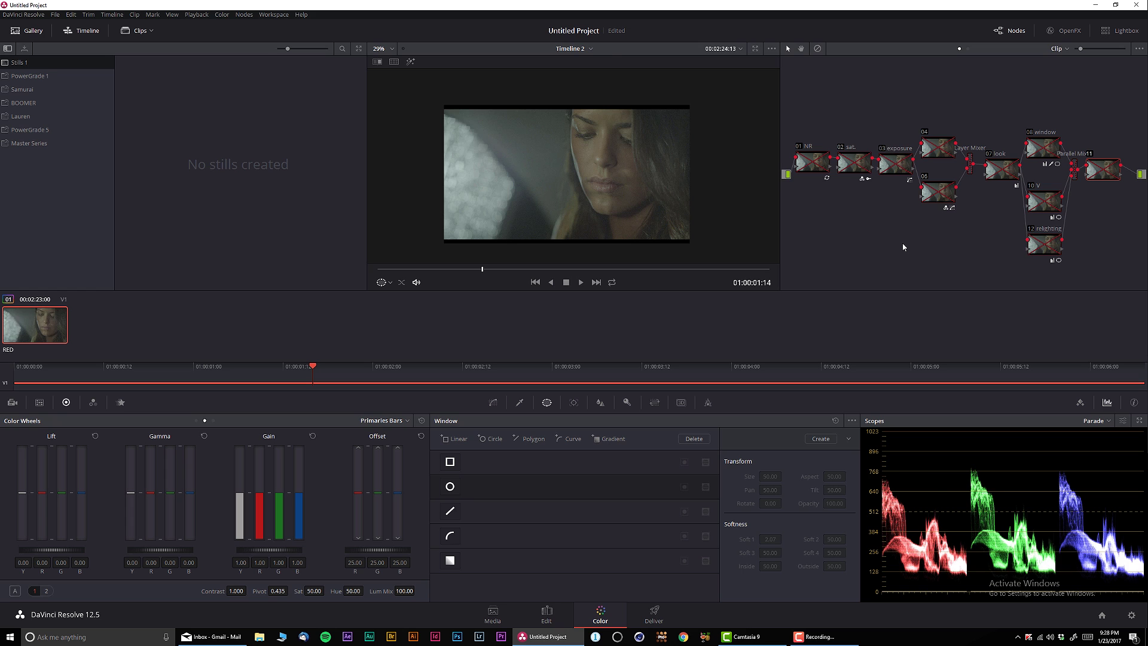
{"action": "key", "text": "alt+d"}
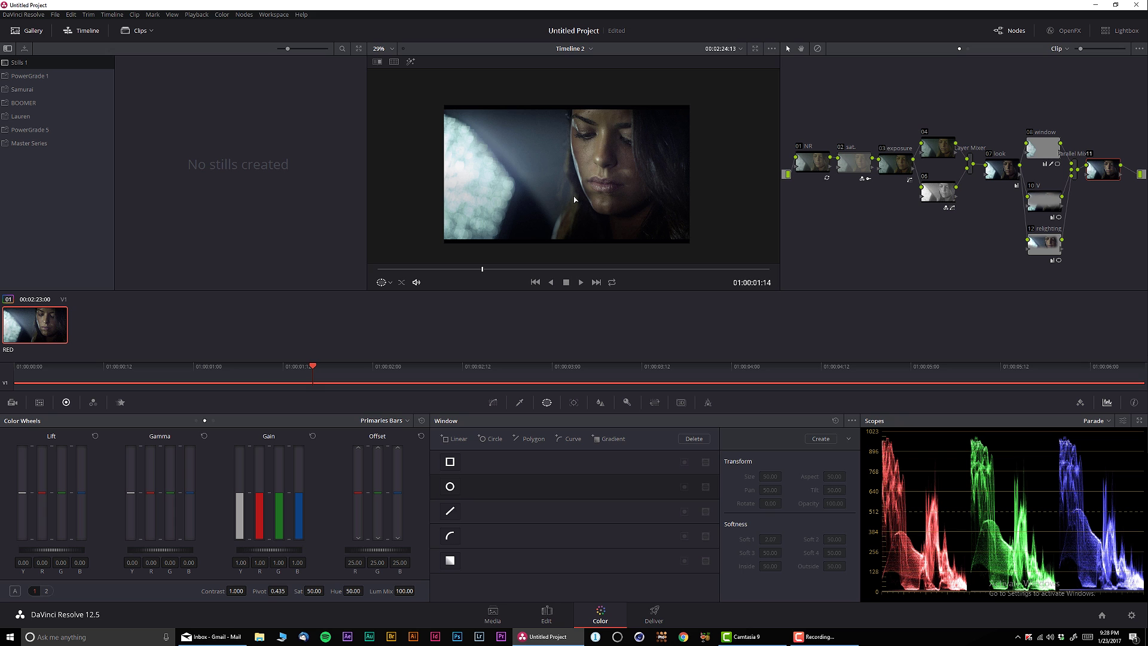
{"action": "key", "text": "alt+d"}
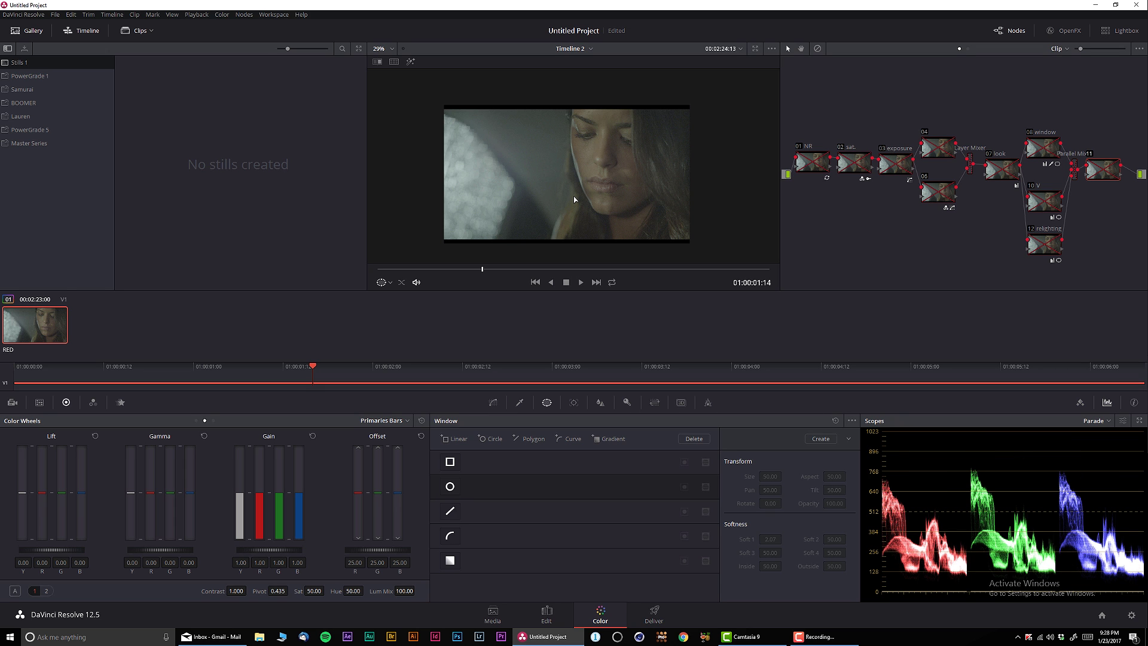
{"action": "key", "text": "alt+d"}
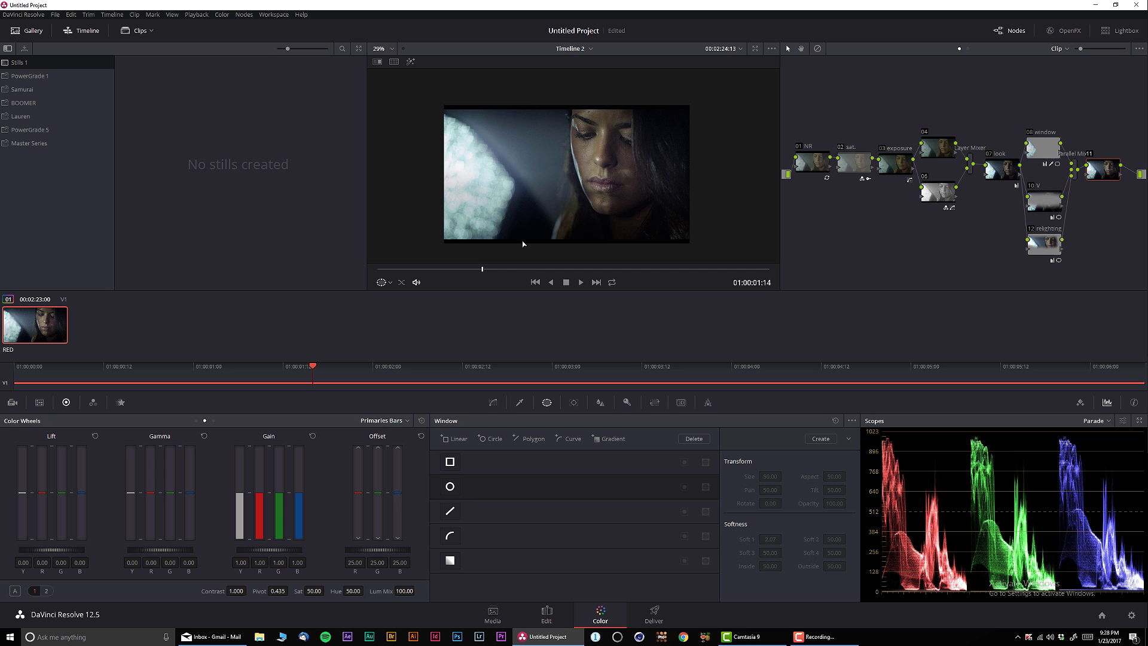
- Move to frame 01:00:04:20 and shift nodes 02 sat through 12 relighting slightly left
{"action": "left_click_drag", "start_coordinate": [519, 269], "coordinate": [710, 267]}
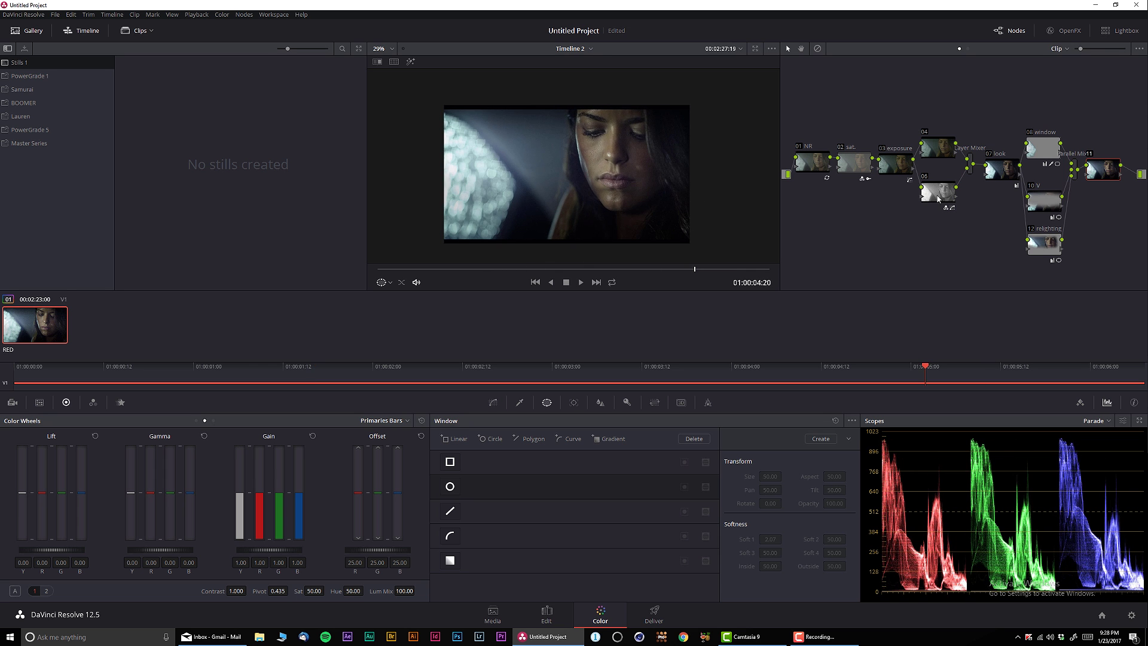
{"action": "left_click_drag", "start_coordinate": [1030, 105], "coordinate": [861, 258]}
{"action": "left_click_drag", "start_coordinate": [985, 162], "coordinate": [982, 161]}
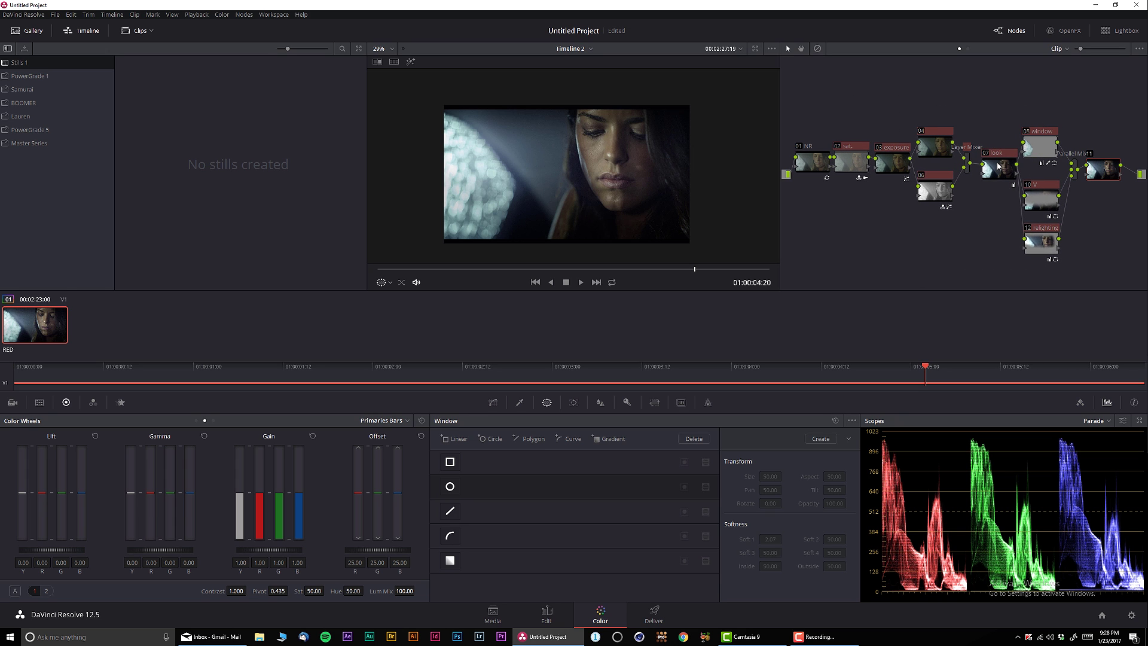
{"action": "left_click", "coordinate": [1094, 170]}
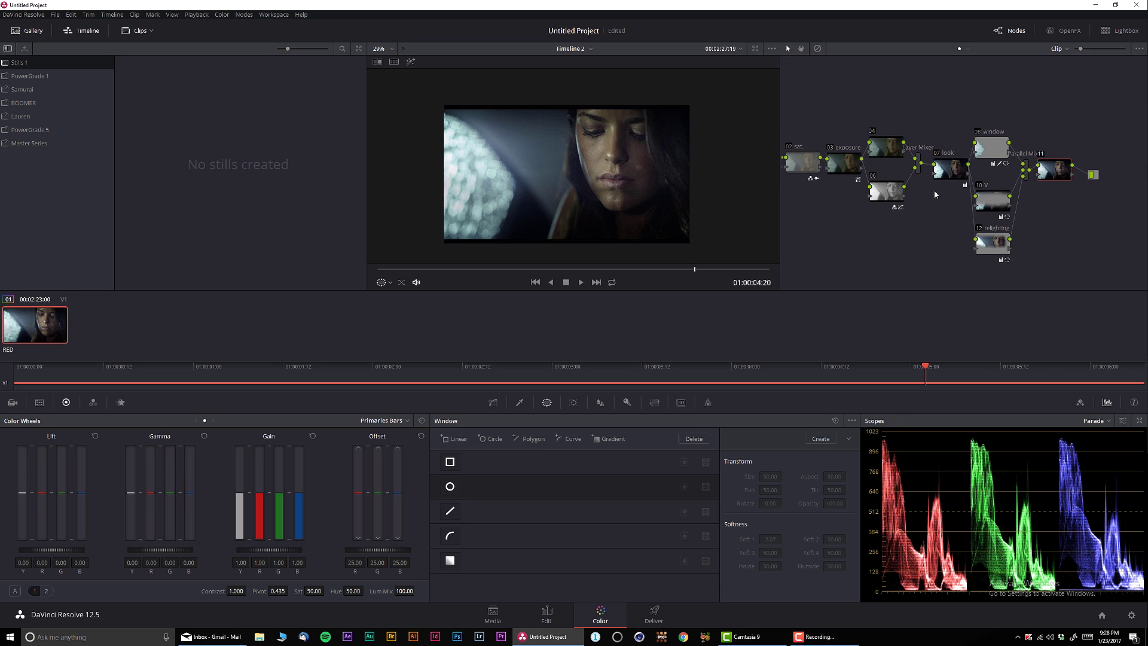
- Apply the FilmConvert Pro 2.0 OpenFX plugin to node 11
{"action": "left_click", "coordinate": [1063, 31]}
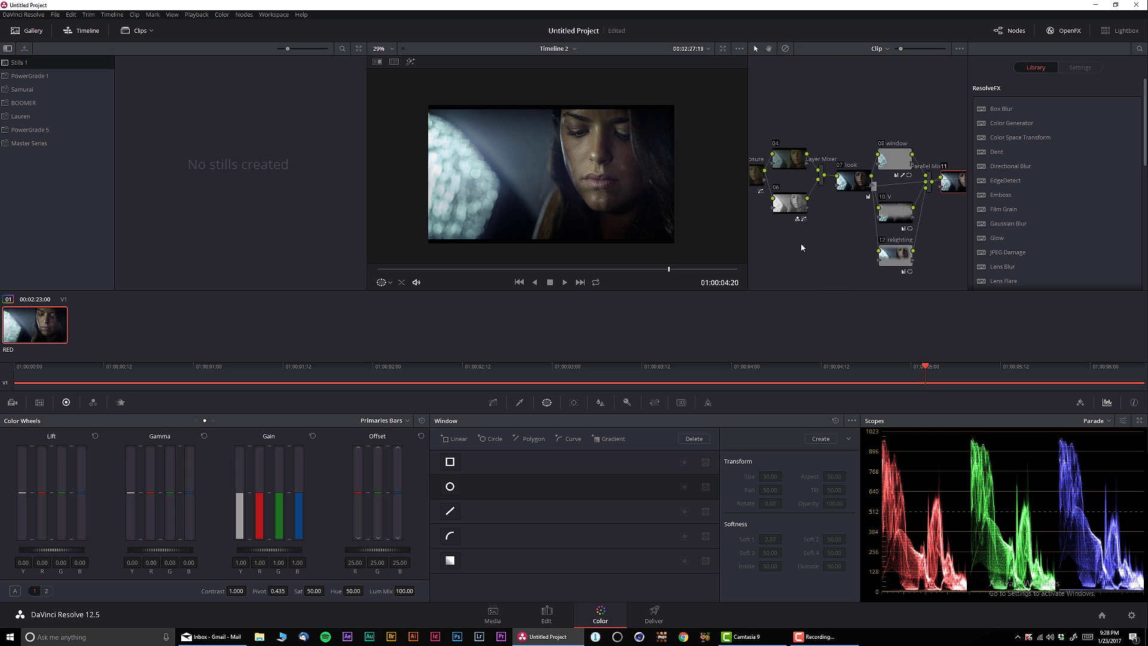
{"action": "scroll", "coordinate": [980, 239], "scroll_direction": "down", "scroll_amount": 10}
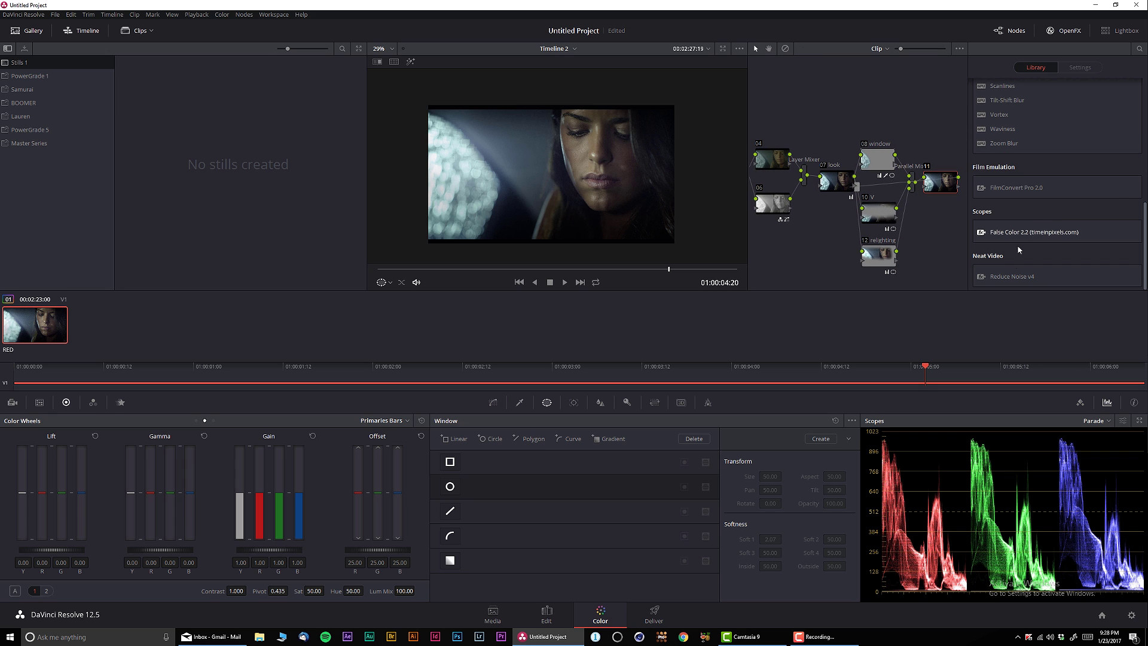
{"action": "left_click_drag", "start_coordinate": [1012, 190], "coordinate": [941, 186]}
{"action": "left_click", "coordinate": [1065, 35]}
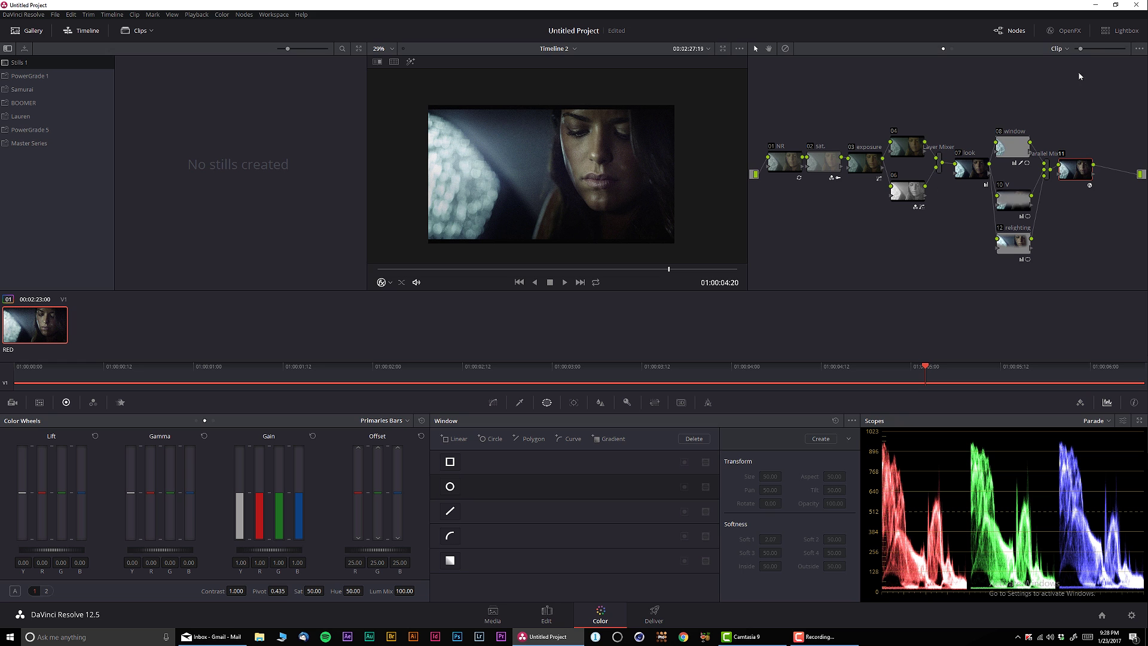
- In FilmConvert settings, set Film Color to 0 and the film size to Super 16
{"action": "left_click", "coordinate": [1065, 31]}
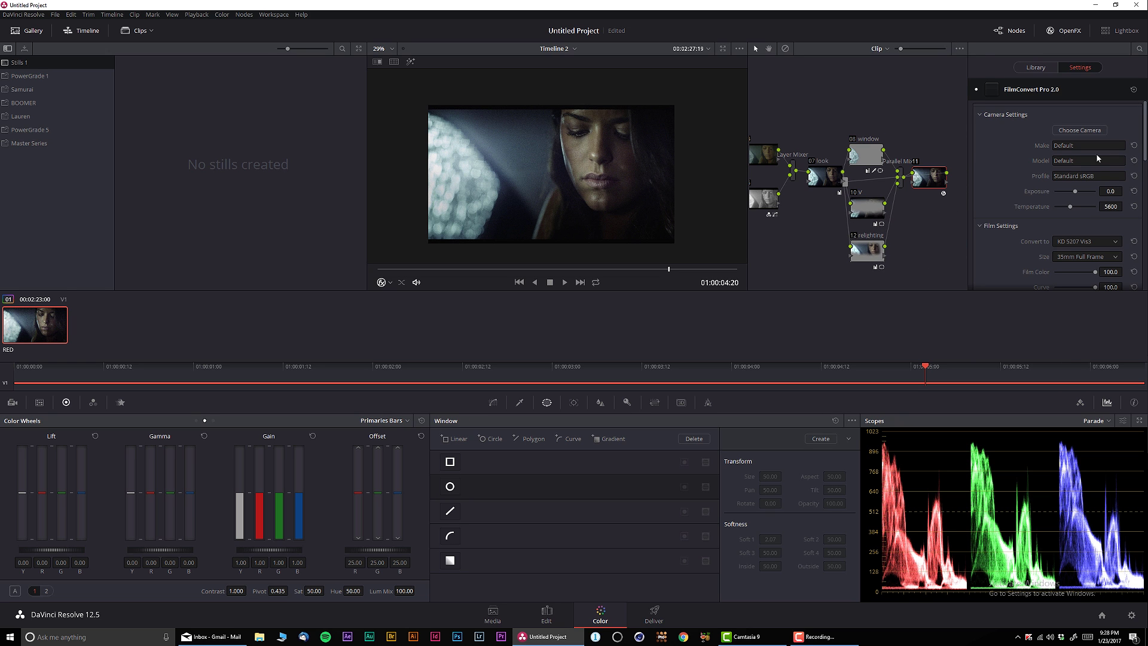
{"action": "scroll", "coordinate": [1002, 246], "scroll_direction": "down", "scroll_amount": 5}
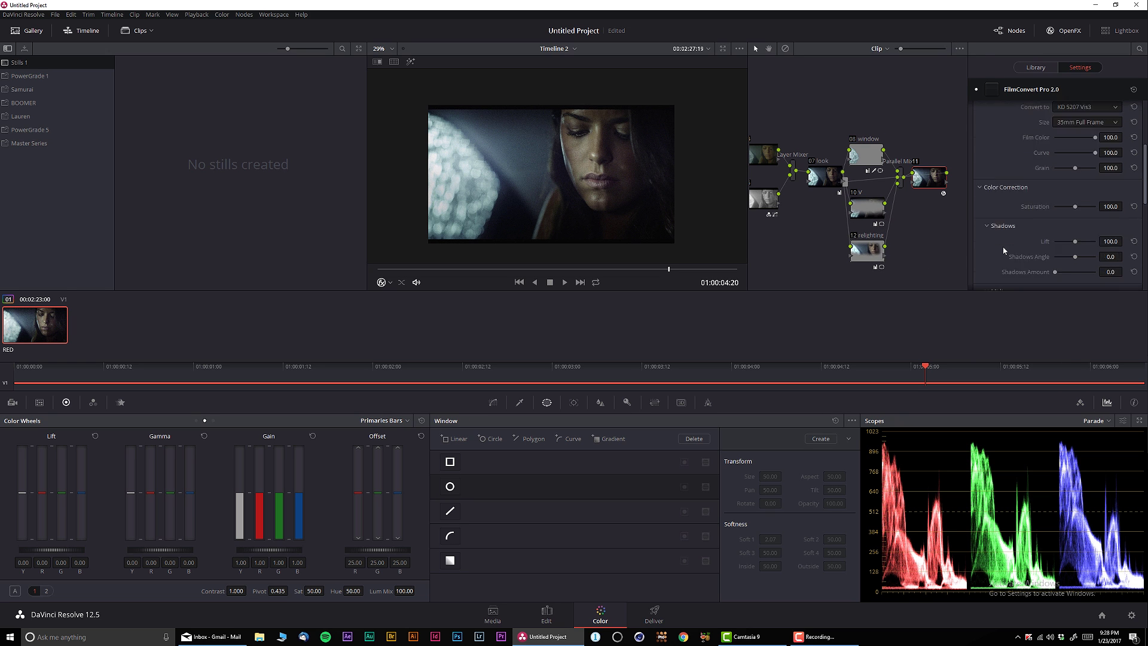
{"action": "scroll", "coordinate": [1014, 240], "scroll_direction": "down", "scroll_amount": 3}
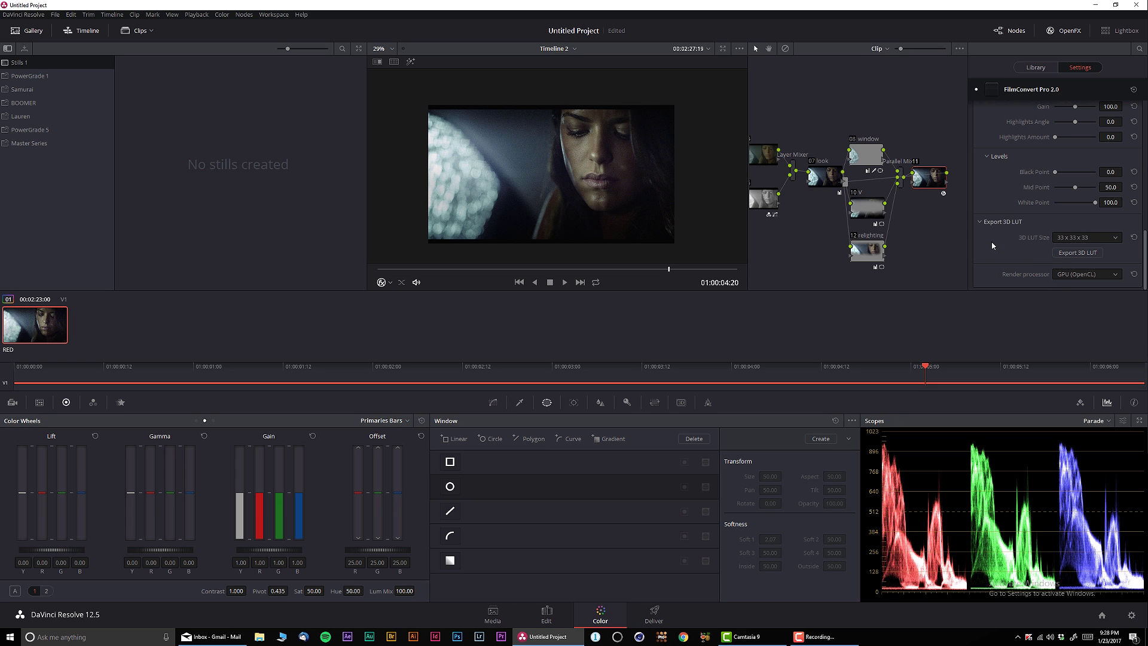
{"action": "scroll", "coordinate": [999, 215], "scroll_direction": "up", "scroll_amount": 5}
{"action": "scroll", "coordinate": [997, 214], "scroll_direction": "up", "scroll_amount": 1}
{"action": "left_click_drag", "start_coordinate": [1074, 251], "coordinate": [1022, 252]}
{"action": "left_click", "coordinate": [1087, 222]}
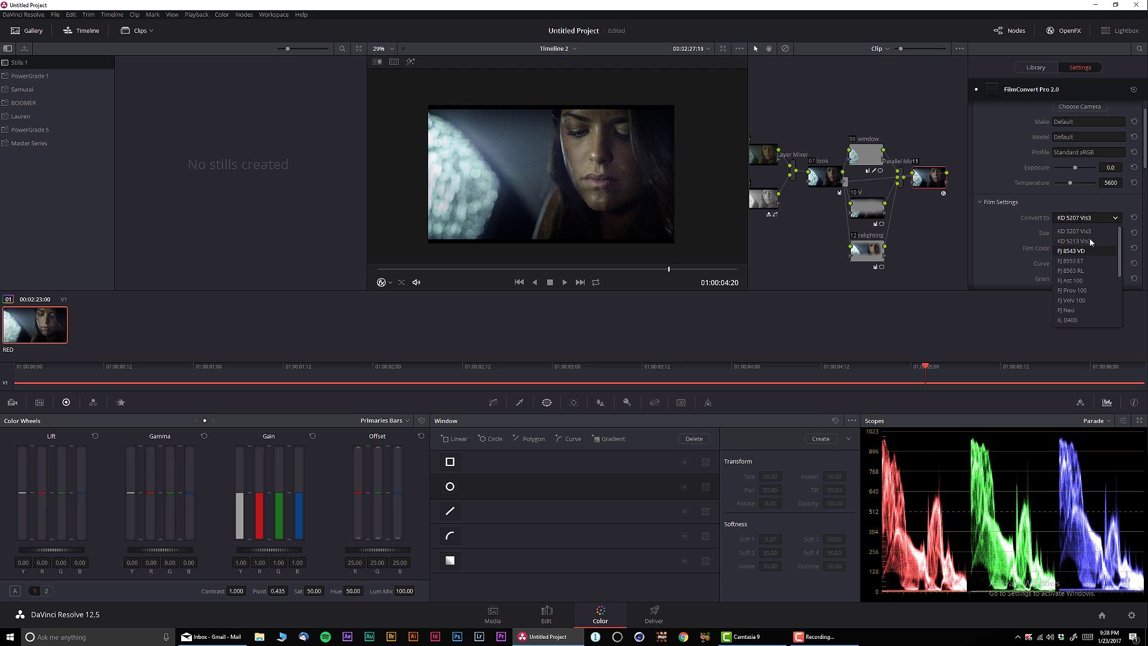
{"action": "left_click", "coordinate": [1074, 236]}
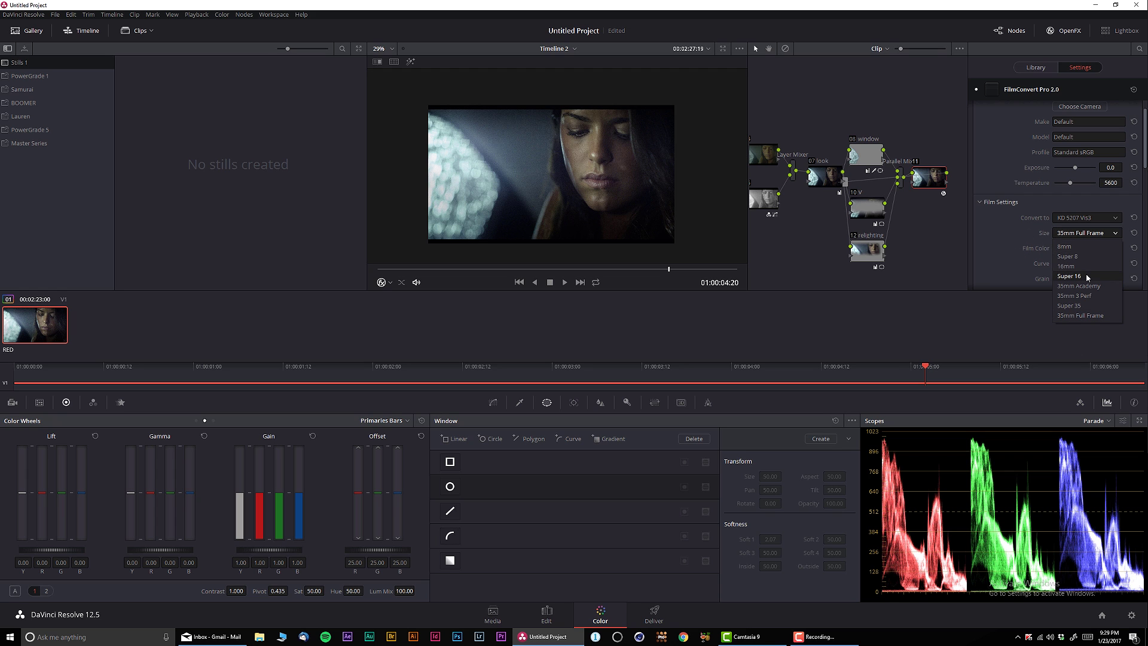
{"action": "left_click", "coordinate": [1076, 277]}
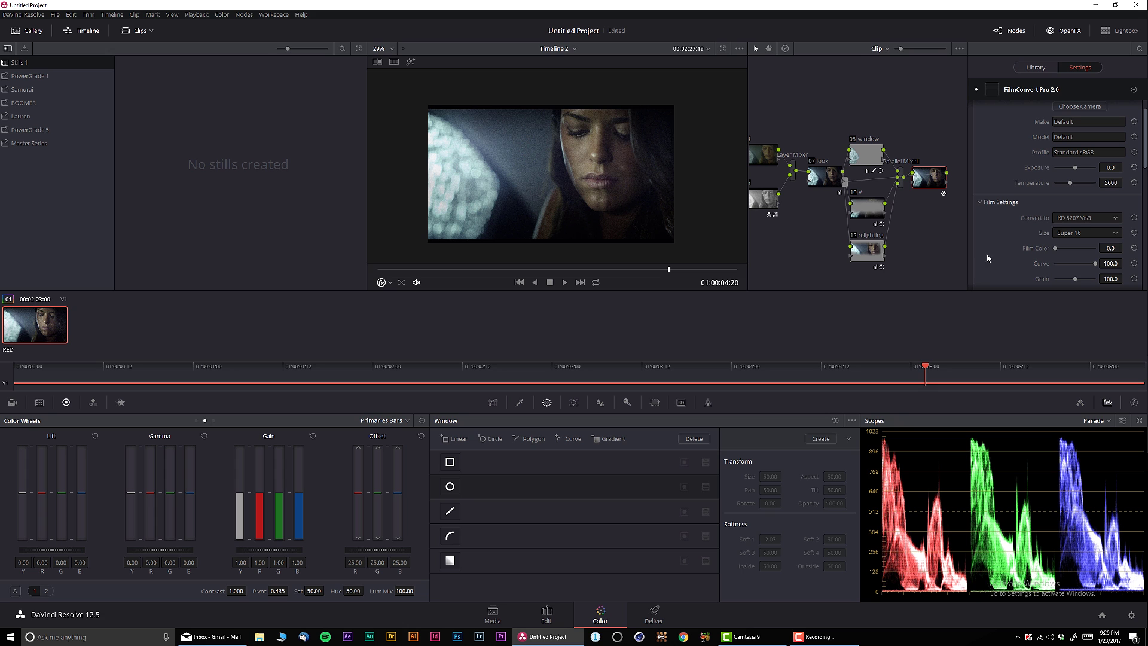
- In Curves, add a midtone anchor point and lower the top endpoint to soften highlights
{"action": "left_click", "coordinate": [1064, 29]}
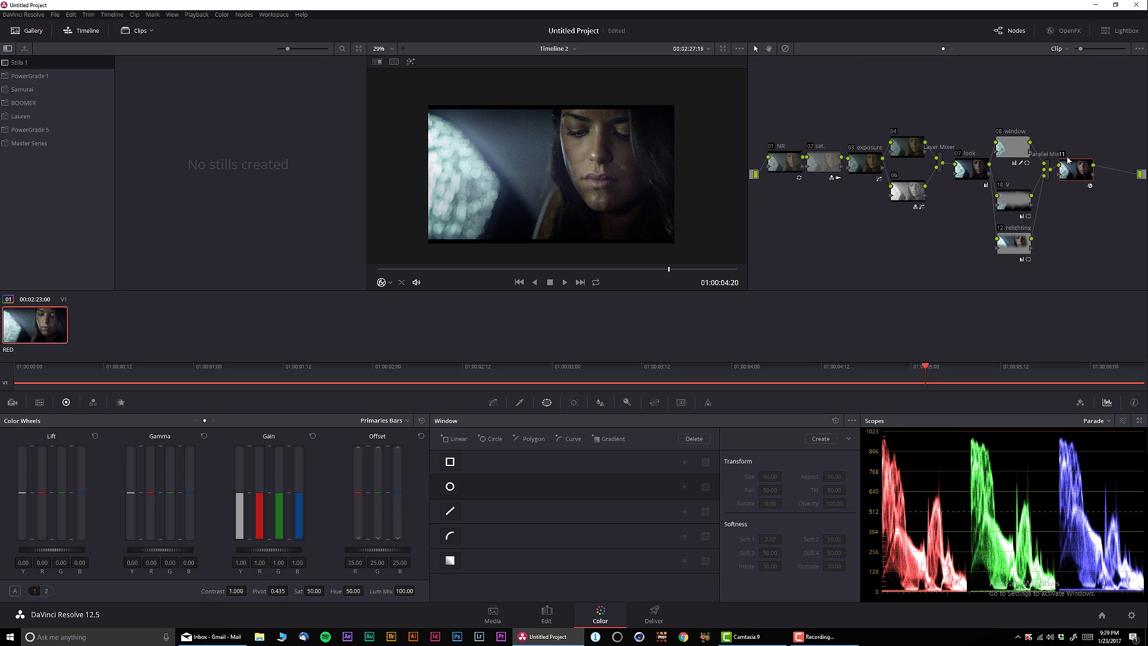
{"action": "left_click", "coordinate": [492, 402]}
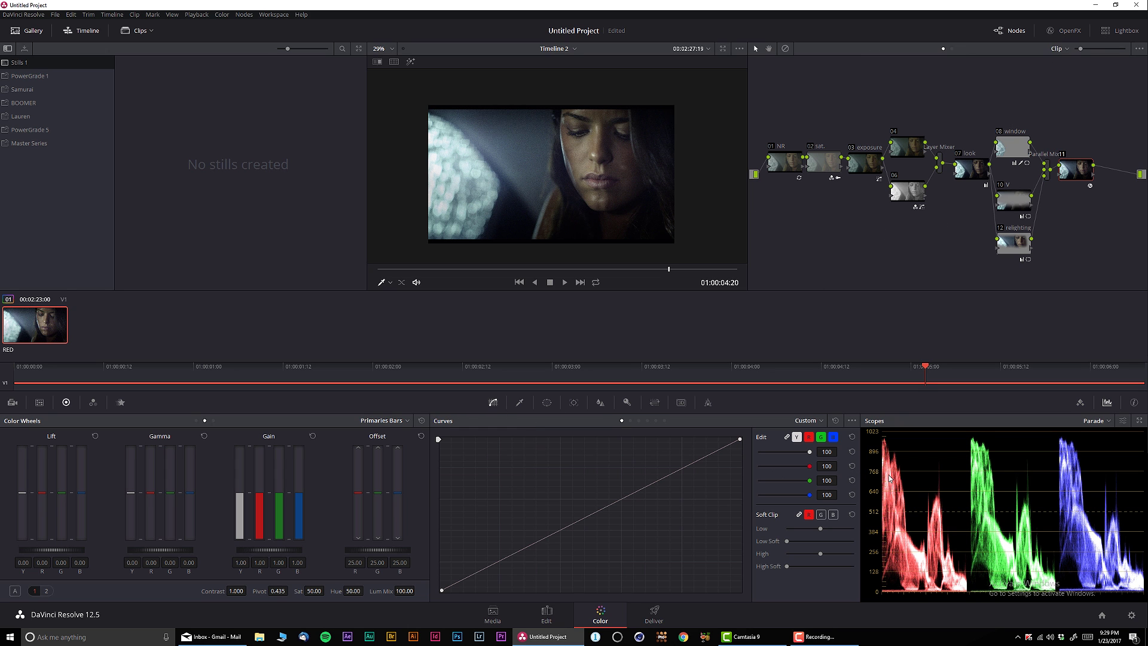
{"action": "left_click", "coordinate": [619, 499]}
{"action": "scroll", "coordinate": [654, 145], "scroll_direction": "up", "scroll_amount": 5}
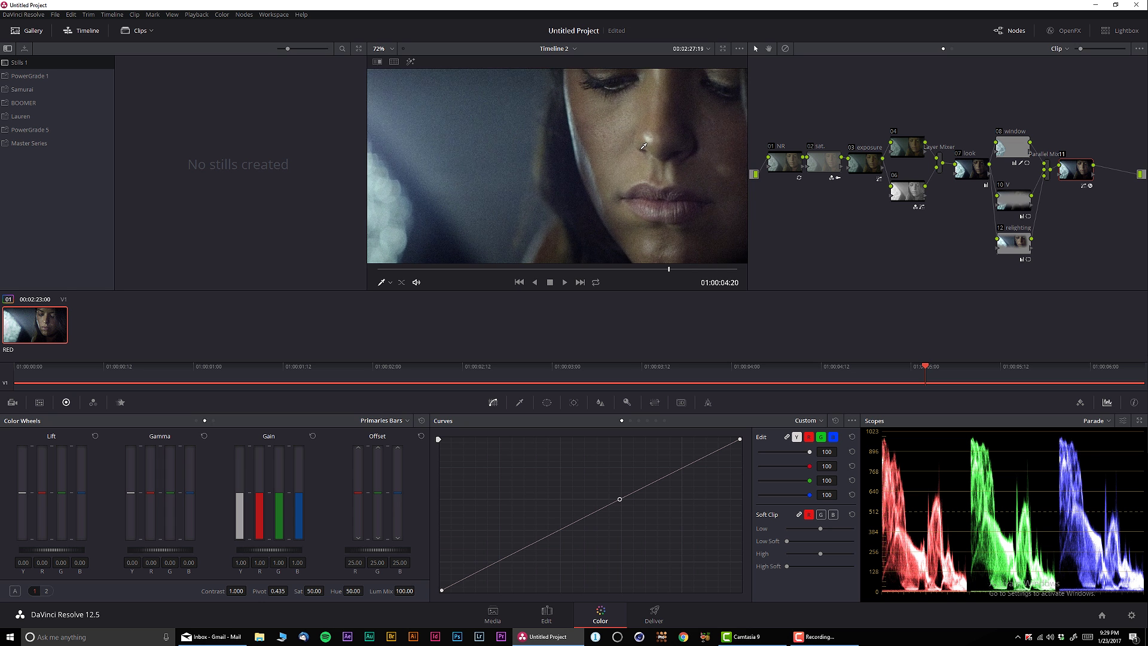
{"action": "left_click_drag", "start_coordinate": [654, 145], "coordinate": [610, 163]}
{"action": "left_click_drag", "start_coordinate": [740, 439], "coordinate": [749, 471]}
- Bypass node 11 to compare, then pull the curve's highlights down slightly further
{"action": "left_click_drag", "start_coordinate": [795, 226], "coordinate": [889, 259]}
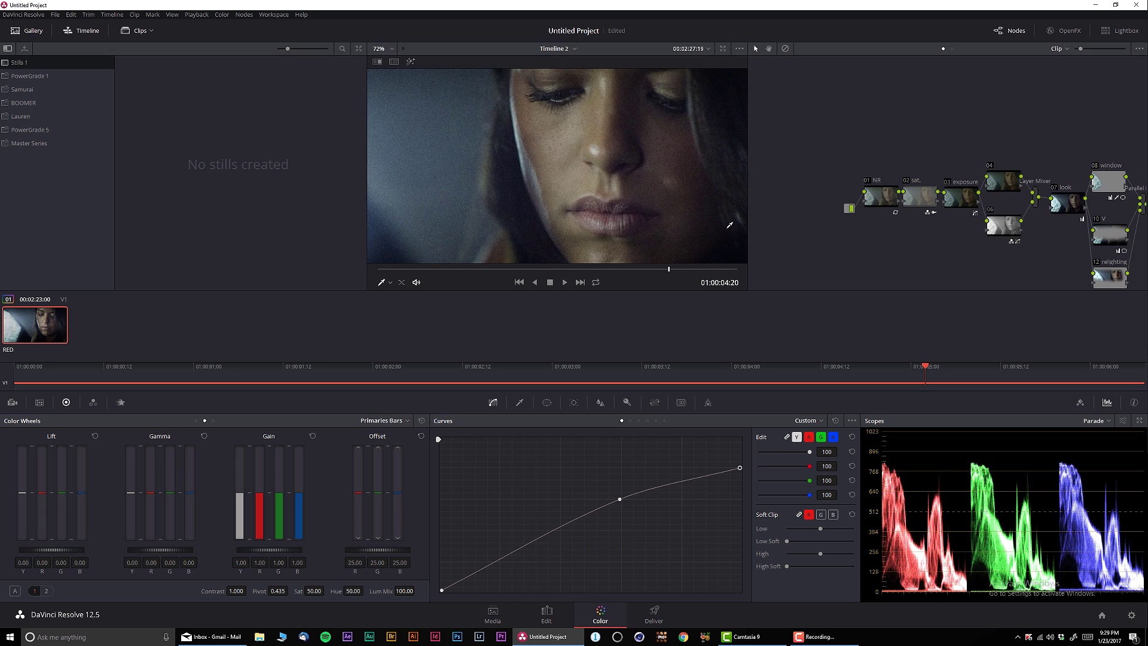
{"action": "left_click_drag", "start_coordinate": [504, 169], "coordinate": [606, 200]}
{"action": "scroll", "coordinate": [606, 200], "scroll_direction": "down", "scroll_amount": 3}
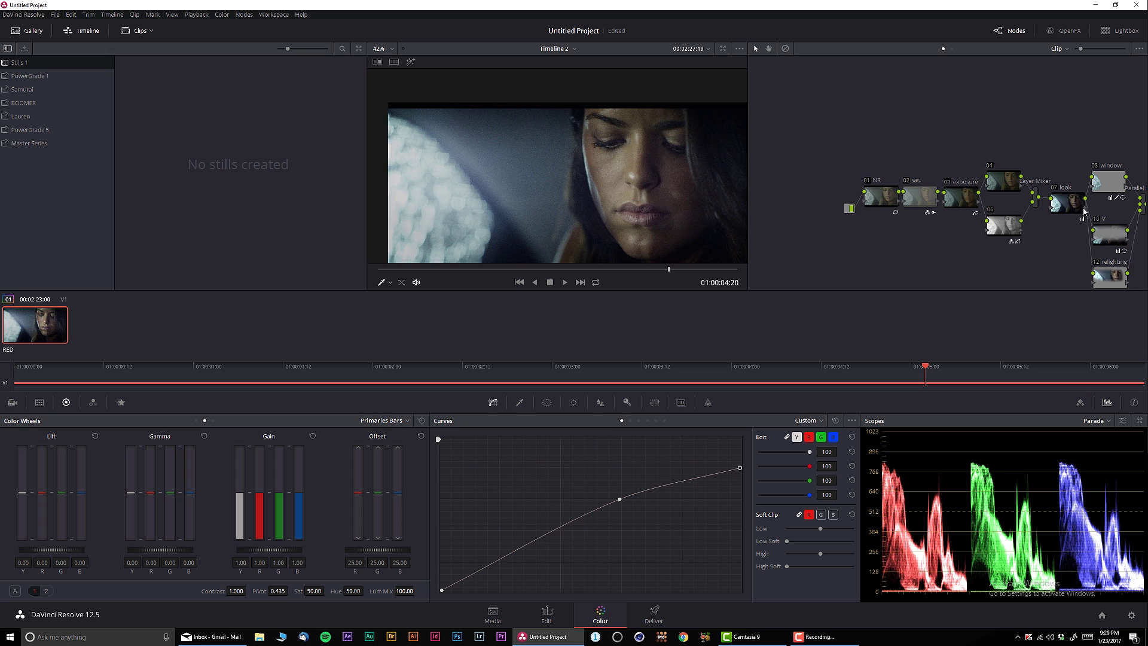
{"action": "left_click_drag", "start_coordinate": [1070, 214], "coordinate": [986, 224]}
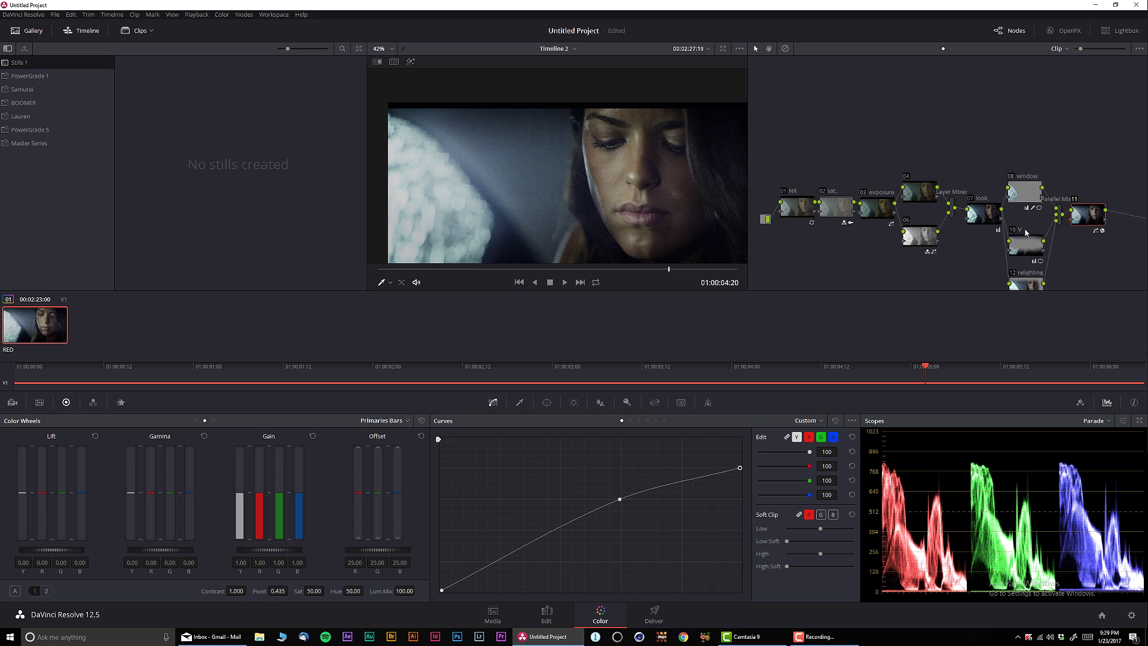
{"action": "left_click", "coordinate": [1081, 218]}
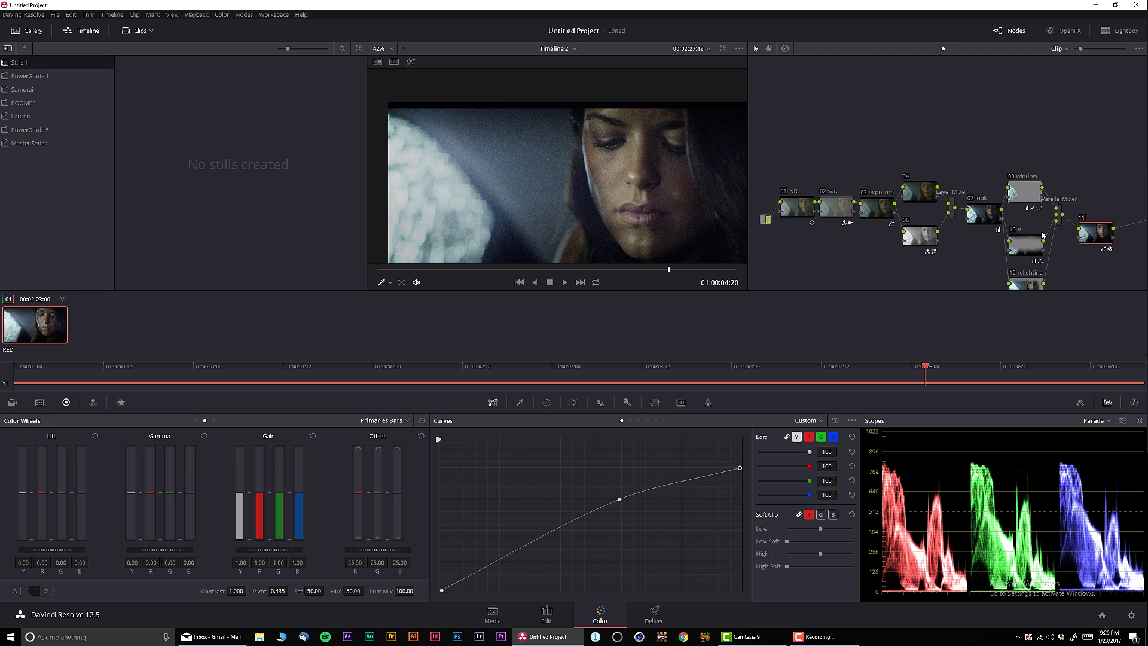
{"action": "left_click_drag", "start_coordinate": [741, 469], "coordinate": [742, 476]}
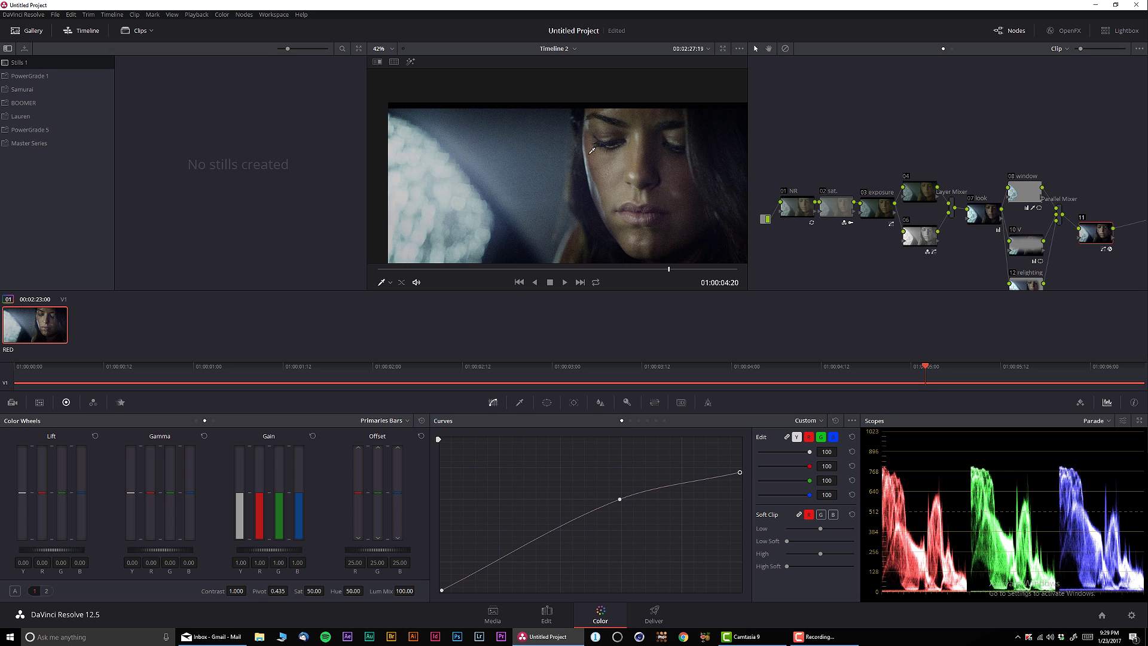
{"action": "left_click_drag", "start_coordinate": [591, 149], "coordinate": [588, 128]}
- Set the FilmConvert Grain amount to 40, then nudge it up to 50
{"action": "key", "text": "alt+f"}
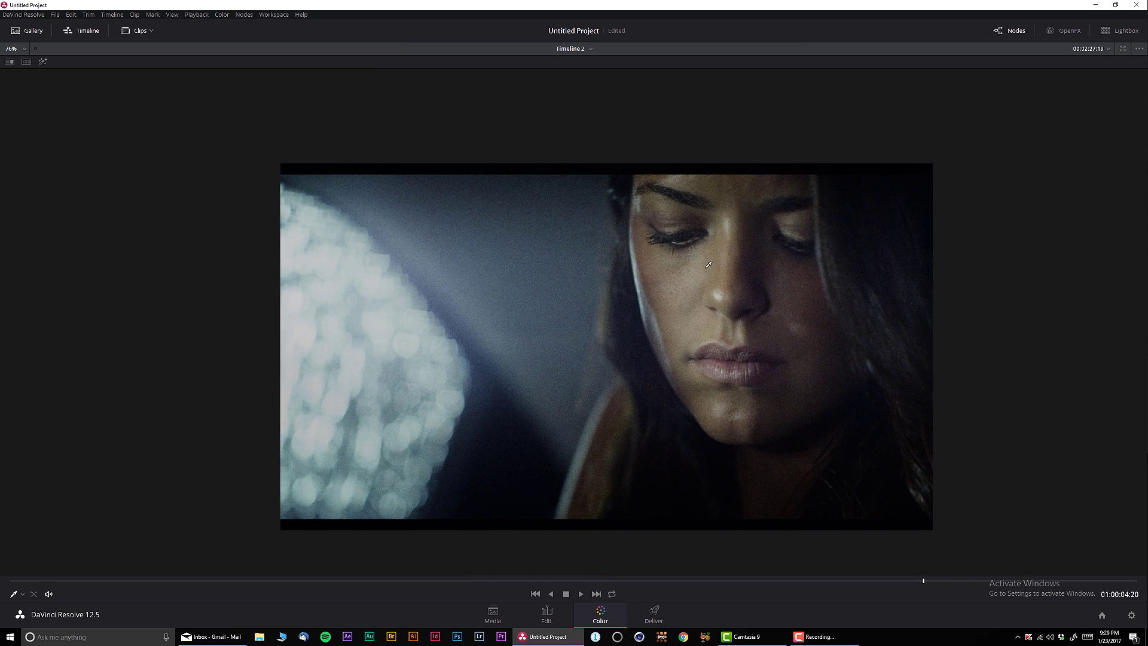
{"action": "key", "text": "alt+f"}
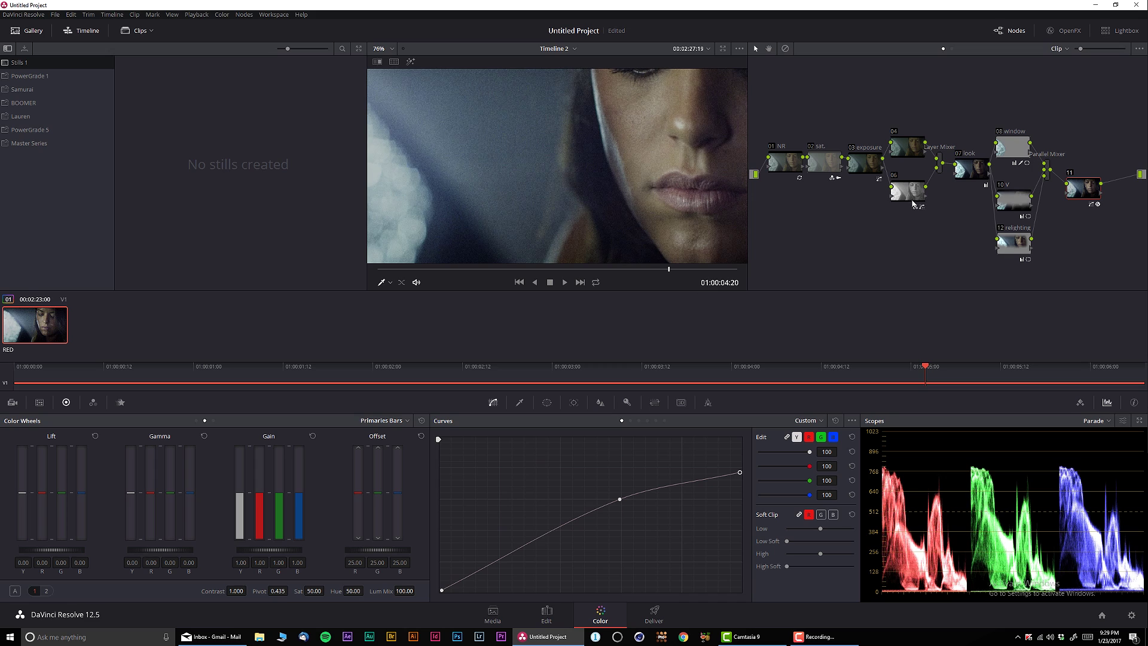
{"action": "left_click", "coordinate": [1065, 31]}
{"action": "scroll", "coordinate": [1028, 218], "scroll_direction": "down", "scroll_amount": 1}
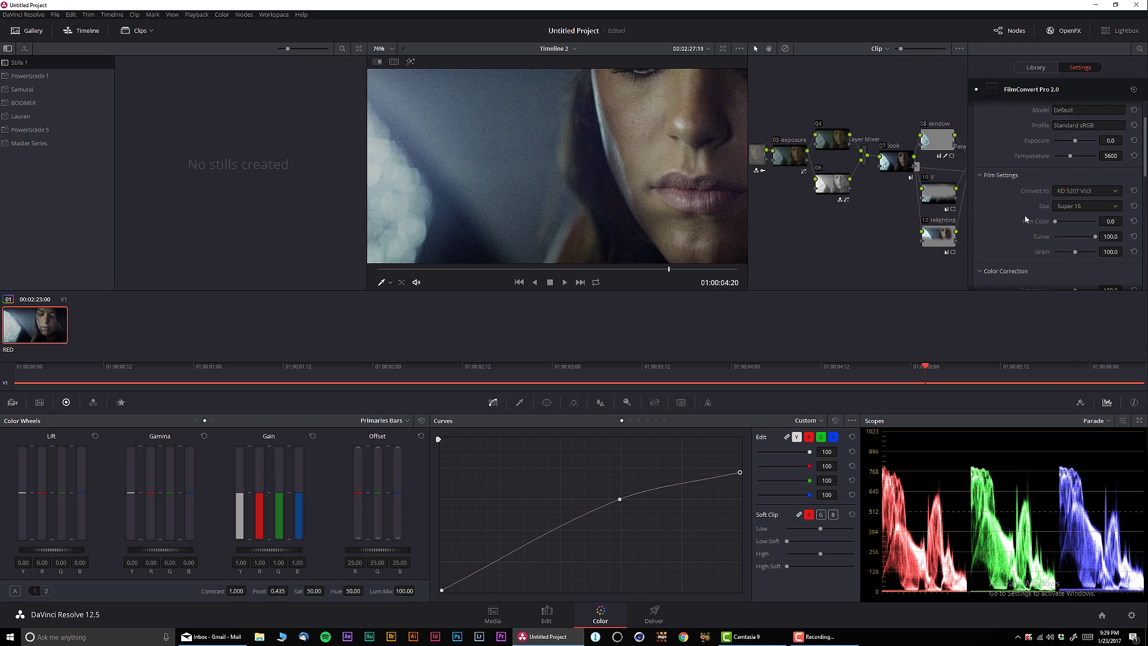
{"action": "left_click", "coordinate": [1108, 253]}
{"action": "type", "text": "40"}
{"action": "key", "text": "Return"}
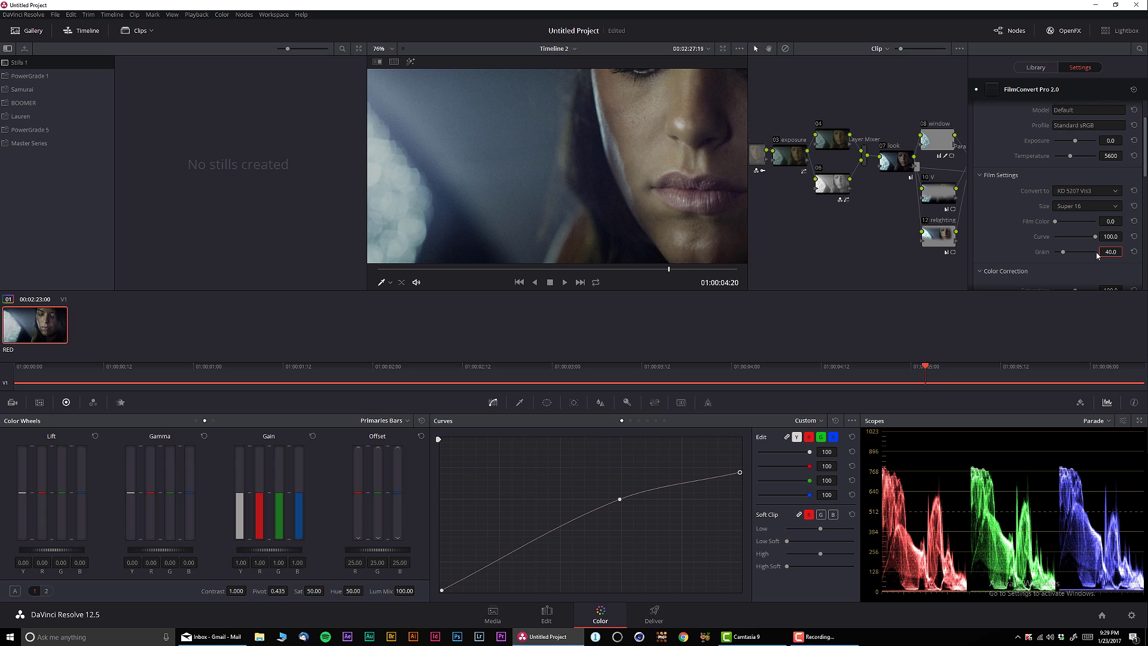
{"action": "left_click_drag", "start_coordinate": [1098, 253], "coordinate": [1102, 251]}
- View the shot full-window and toggle the grade off and on to compare
{"action": "left_click", "coordinate": [1069, 30]}
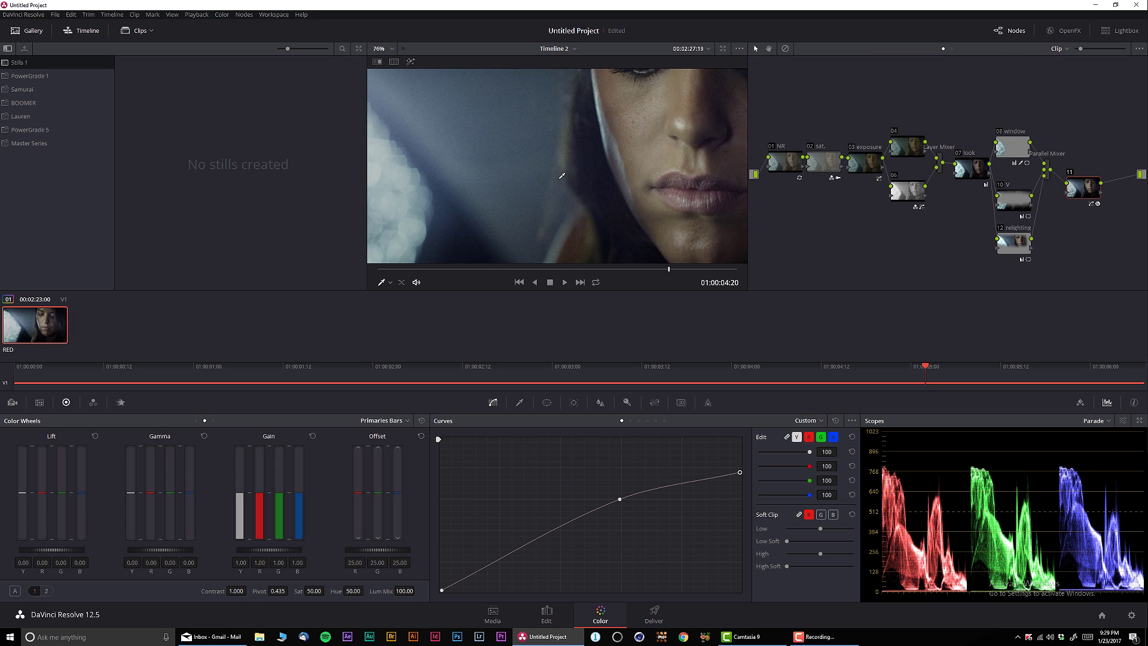
{"action": "key", "text": "alt+f"}
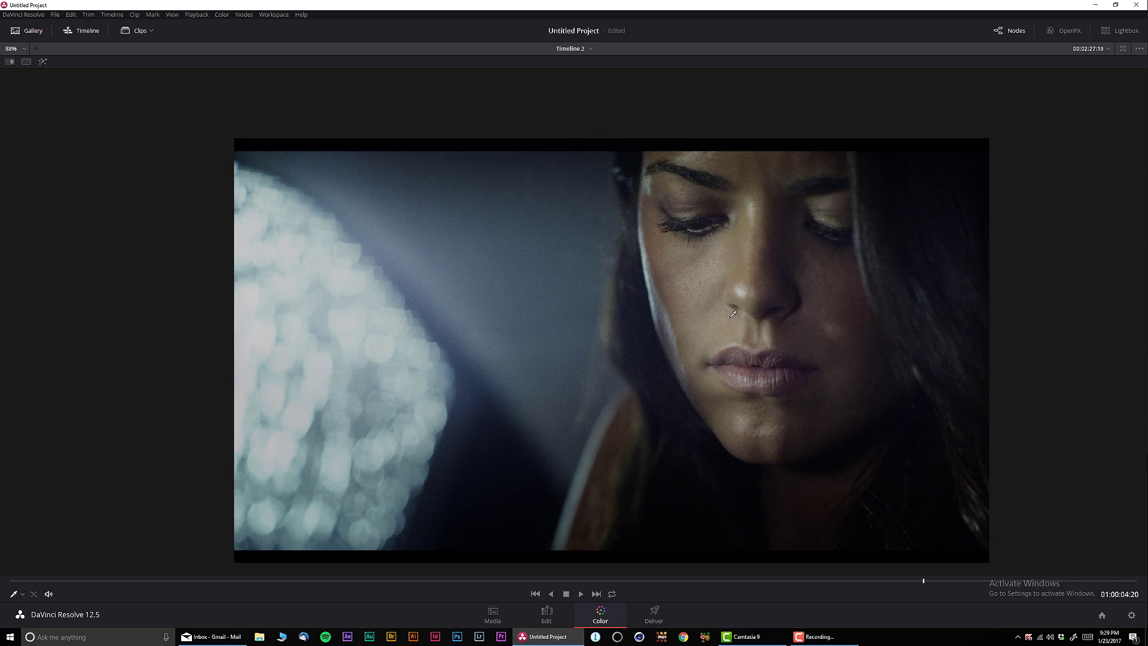
{"action": "scroll", "coordinate": [733, 305], "scroll_direction": "up", "scroll_amount": 1}
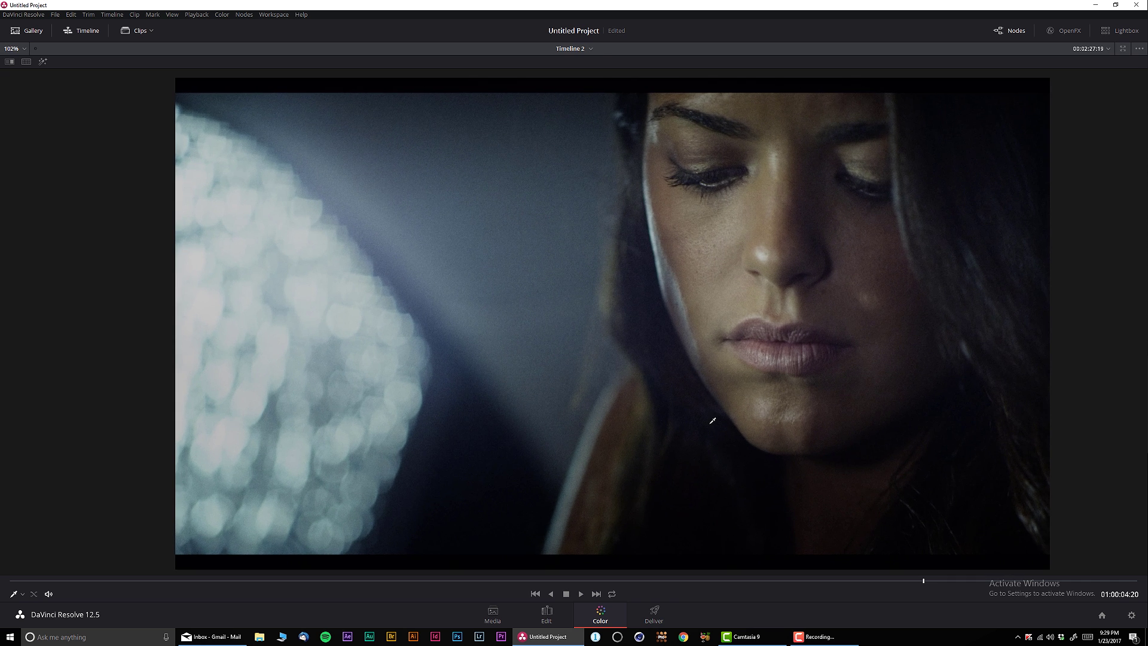
{"action": "key", "text": "shift+d"}
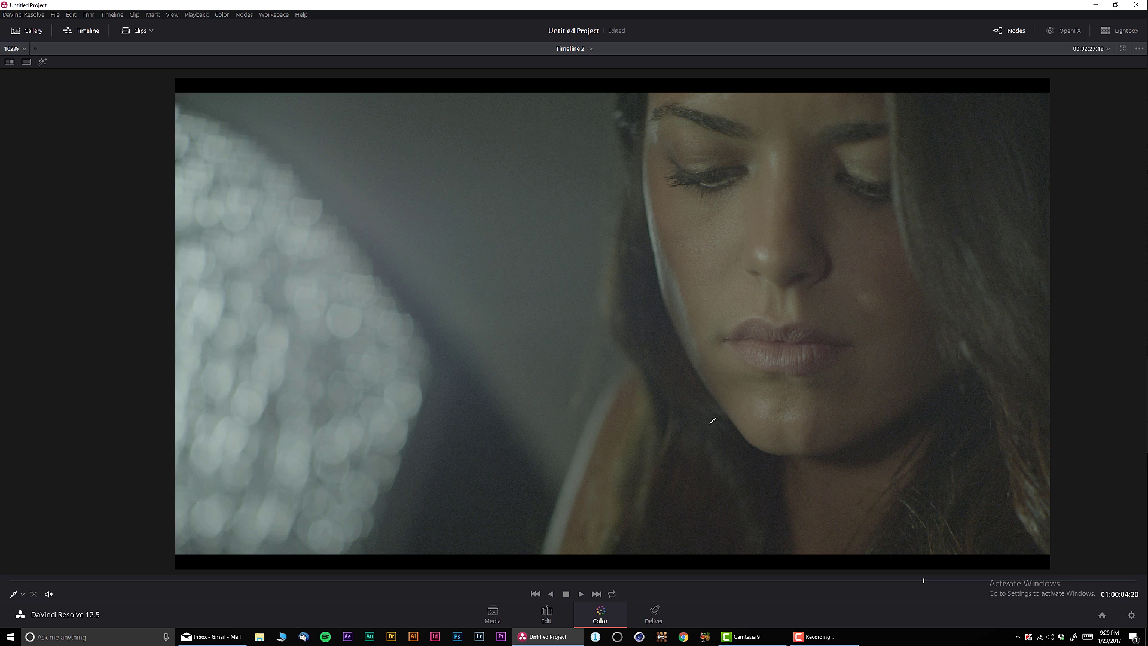
{"action": "key", "text": "shift+d"}
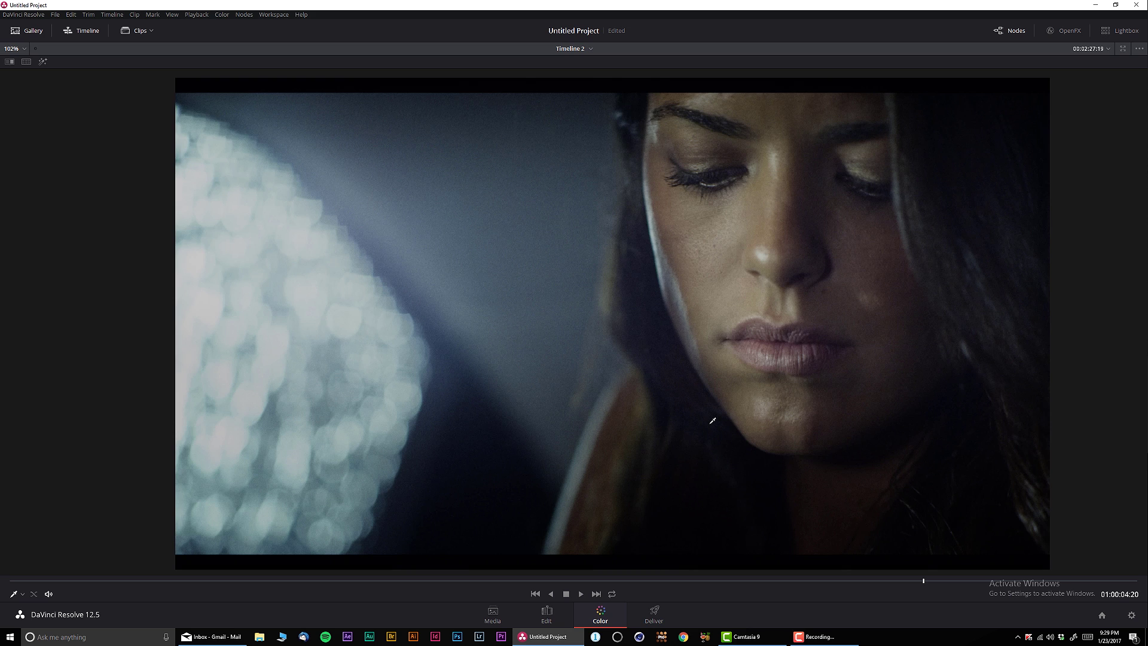
- Enable loop playback and play the graded clip through, stopping and resuming once
{"action": "left_click", "coordinate": [612, 593]}
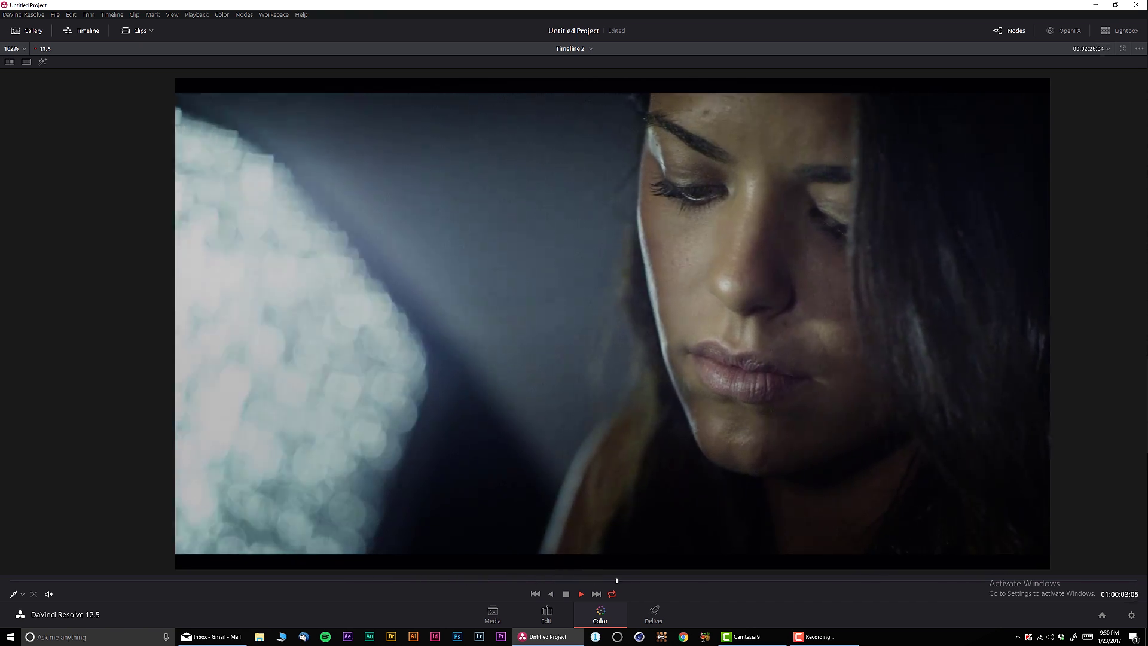
{"action": "key", "text": "space"}
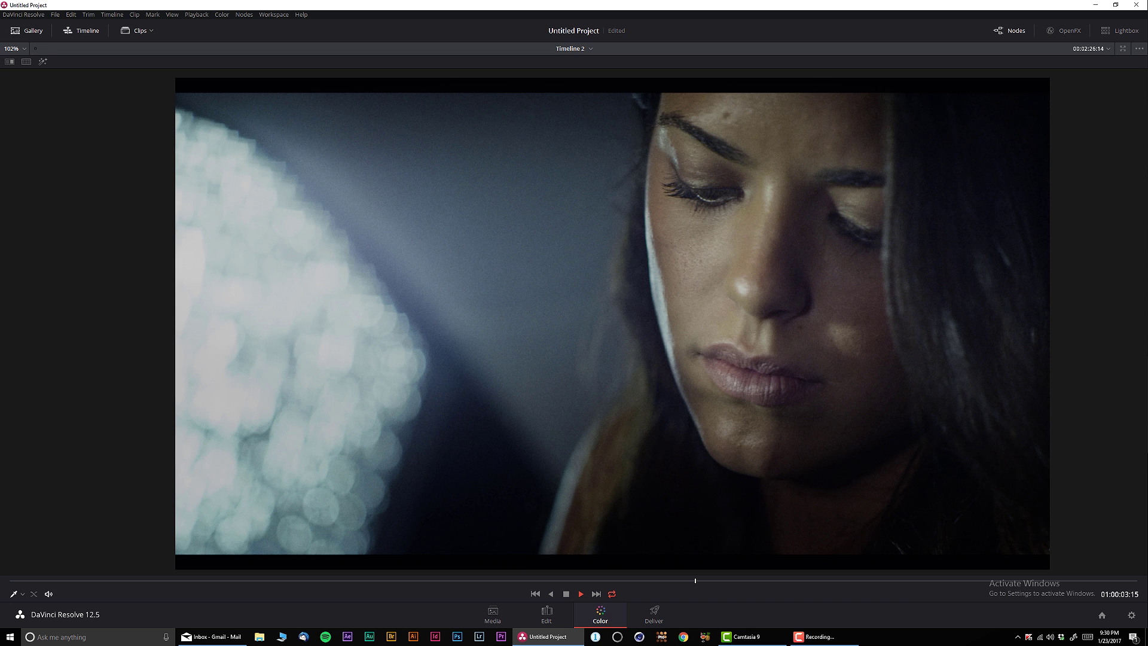
{"action": "key", "text": "space"}
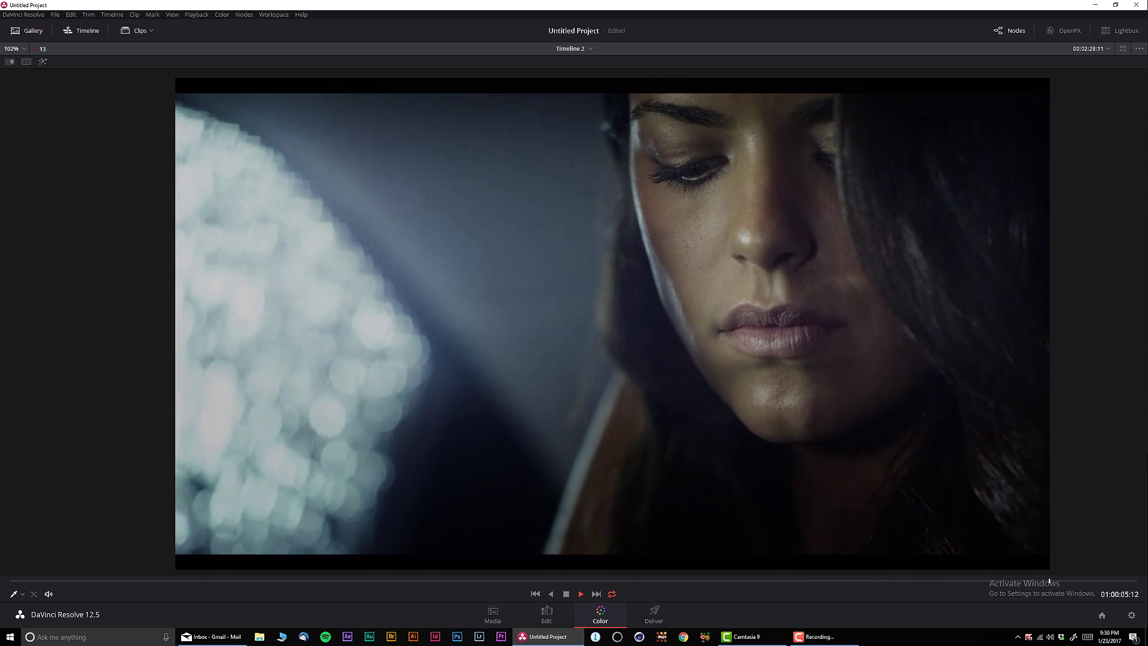
{"action": "key", "text": "space"}
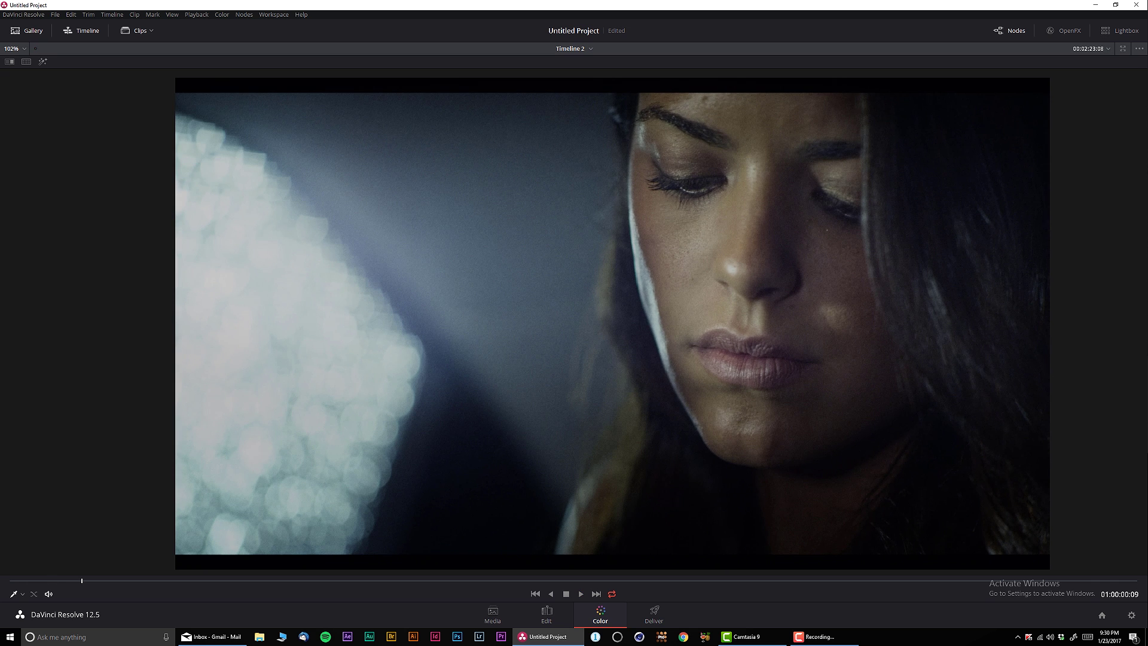